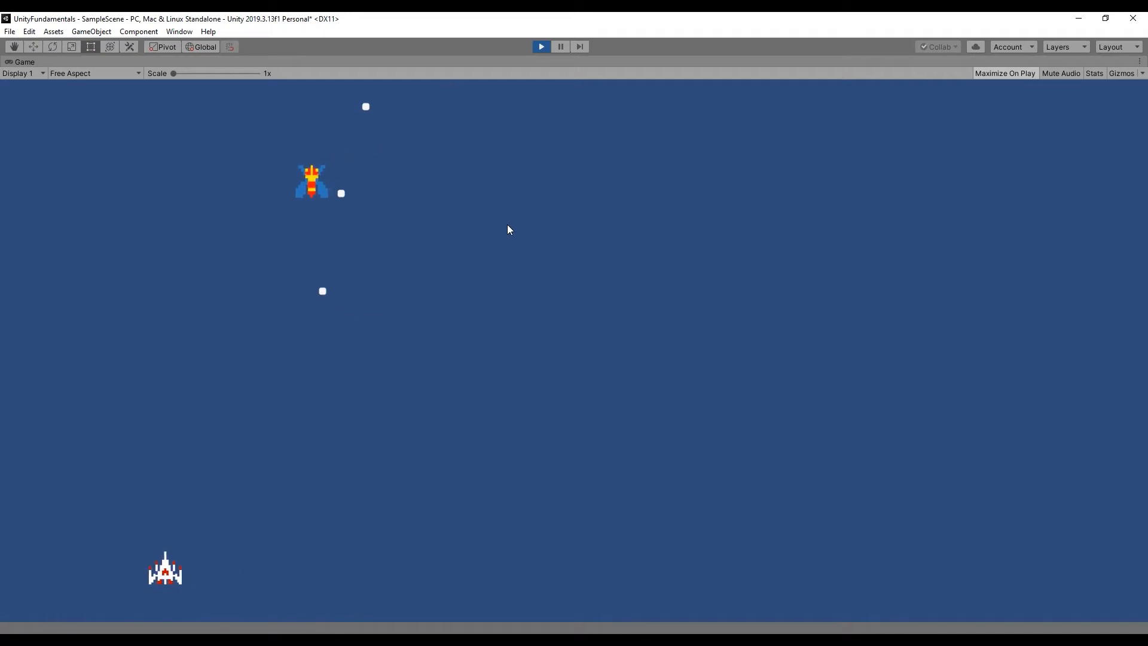
# Fire a projectile from the player ship in the running game.
pyautogui.press('space')
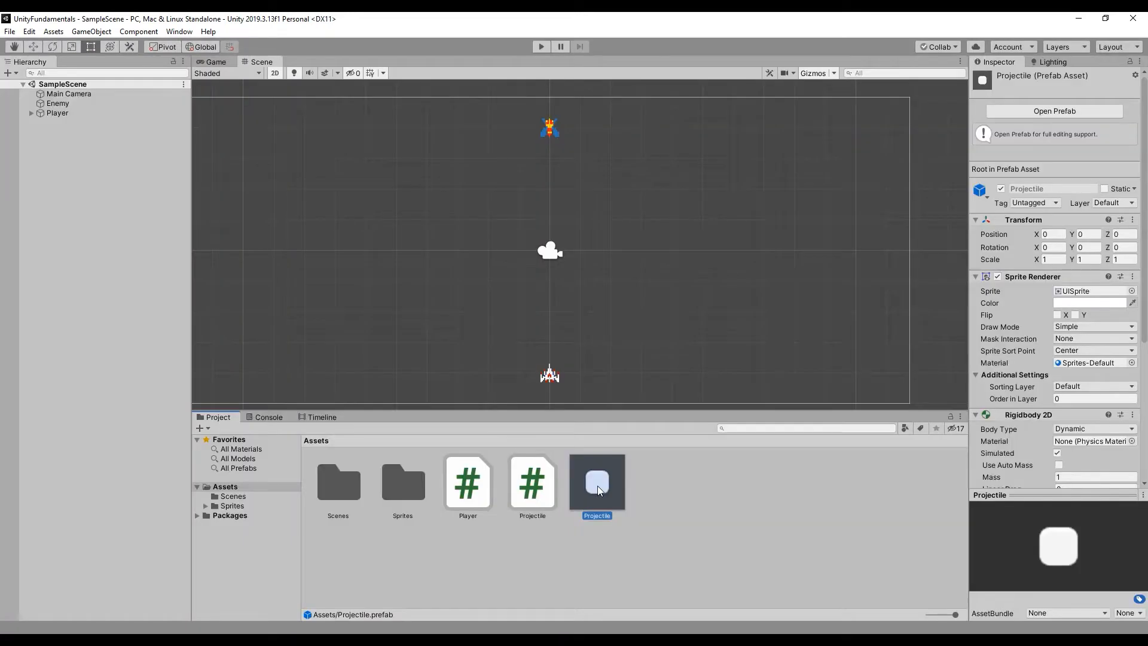
# Add a Circle Collider 2D component to the Projectile prefab.
pyautogui.click(975, 276)
pyautogui.click(976, 220)
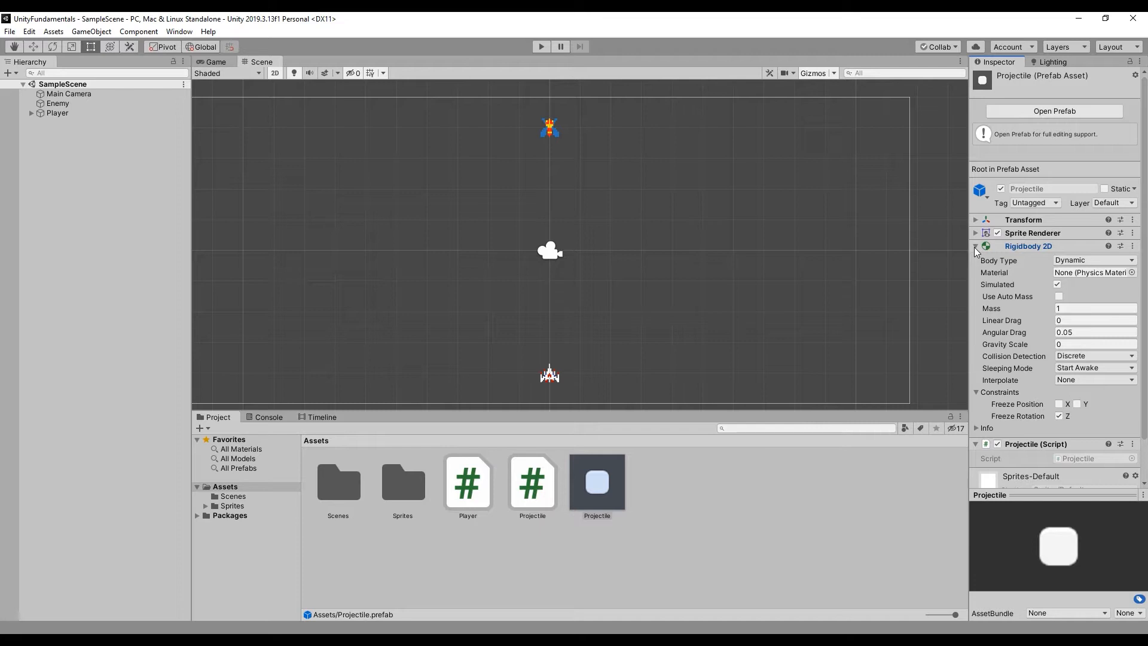
pyautogui.click(974, 246)
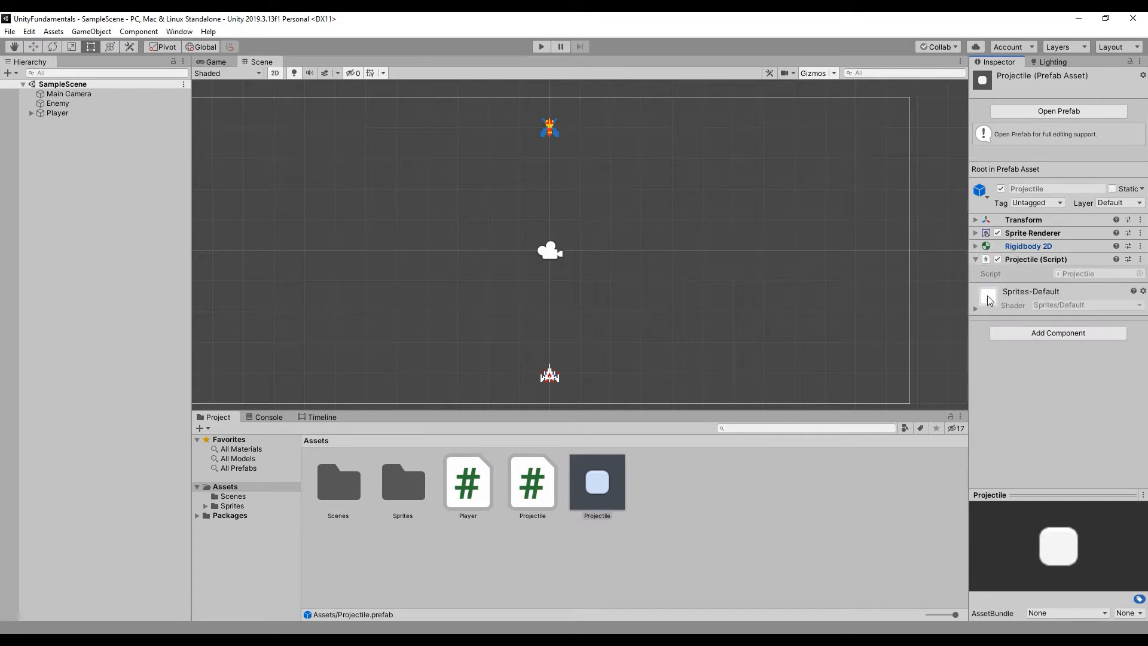
pyautogui.click(1022, 333)
pyautogui.write('circle')
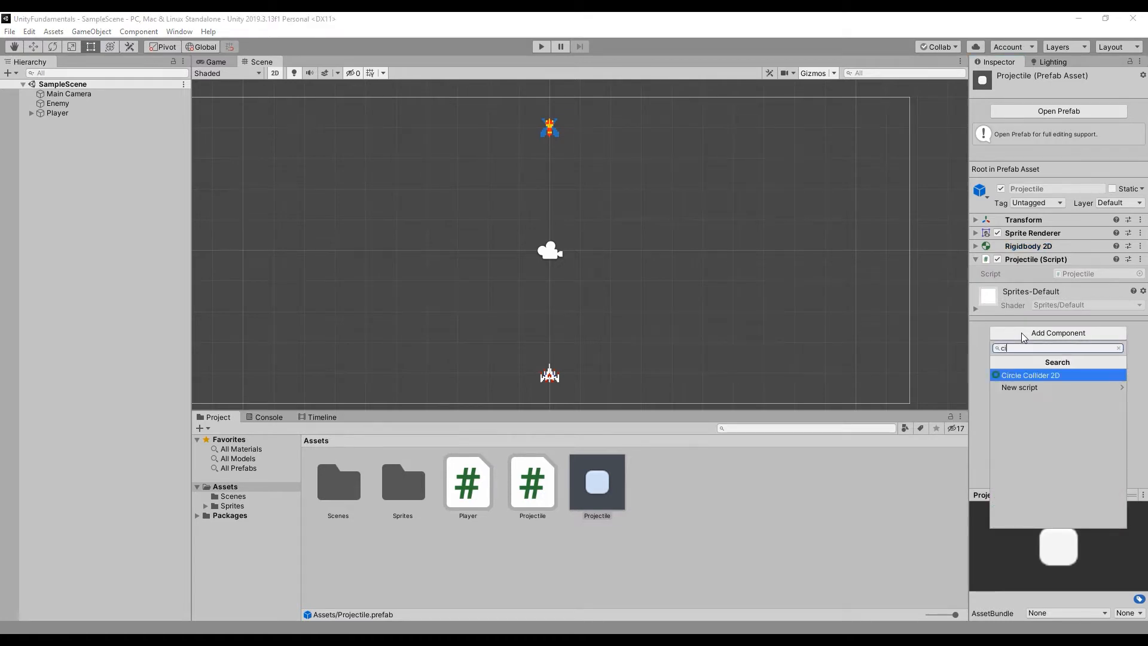
pyautogui.press('Return')
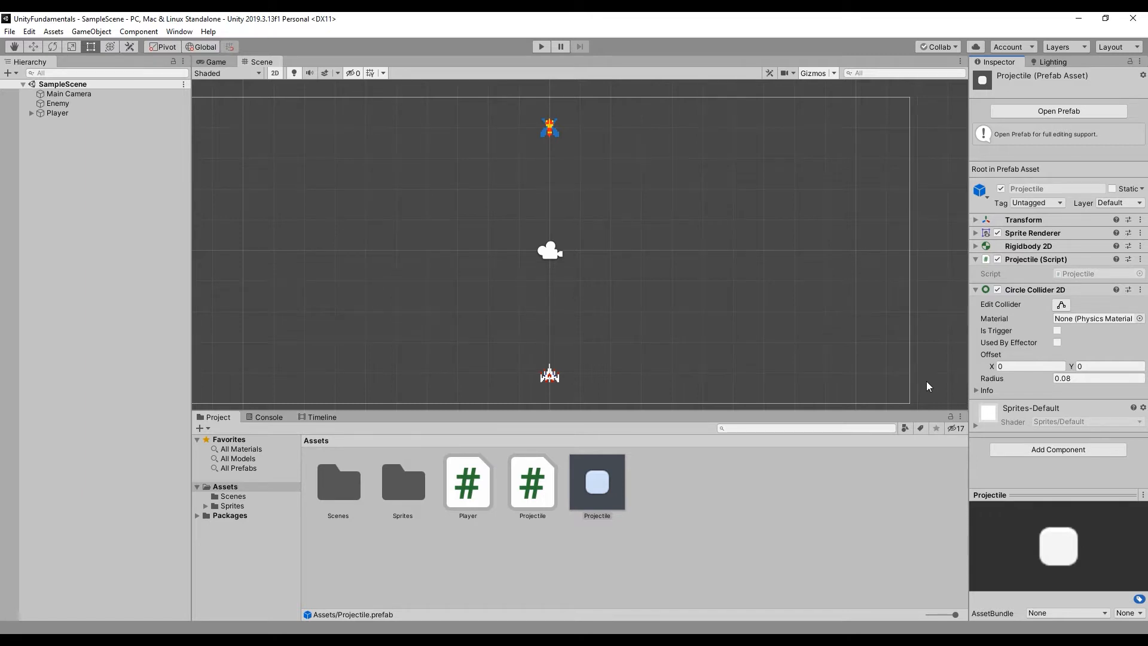
pyautogui.click(754, 510)
# Add a Circle Collider 2D component to the Enemy object in the scene.
pyautogui.click(58, 103)
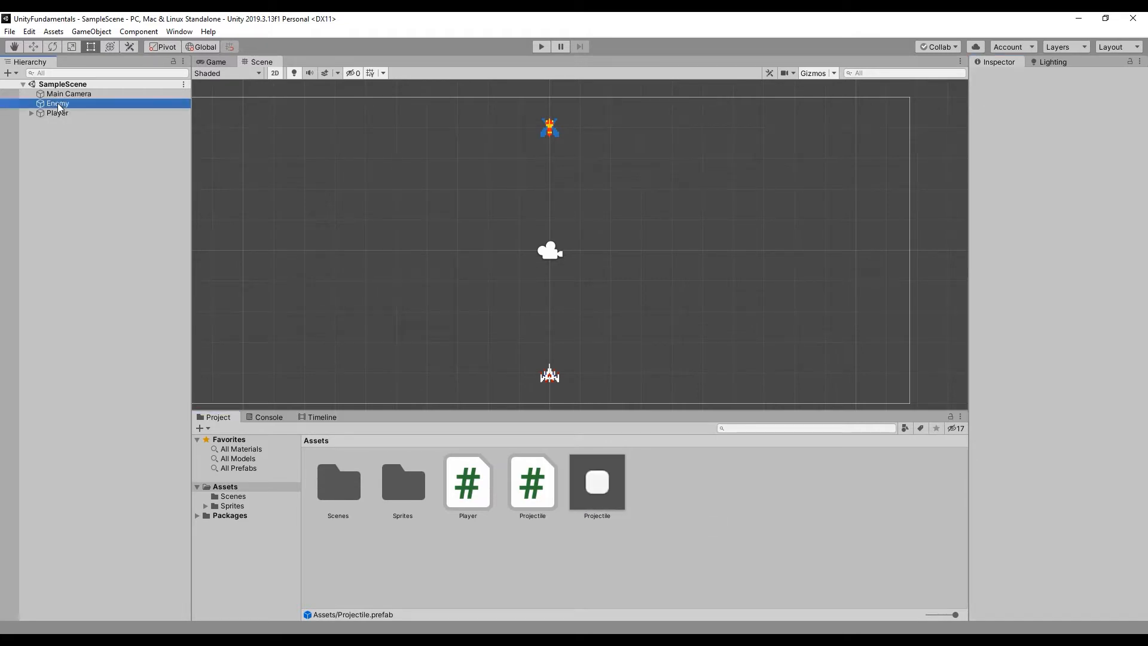
pyautogui.click(1056, 178)
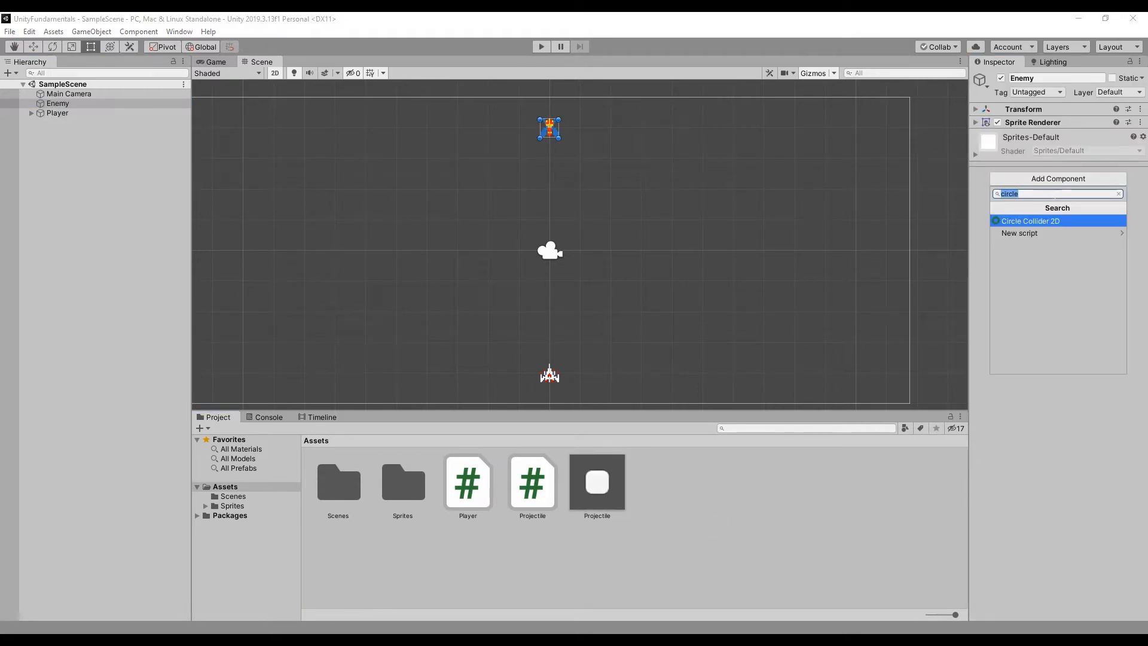
pyautogui.click(1063, 221)
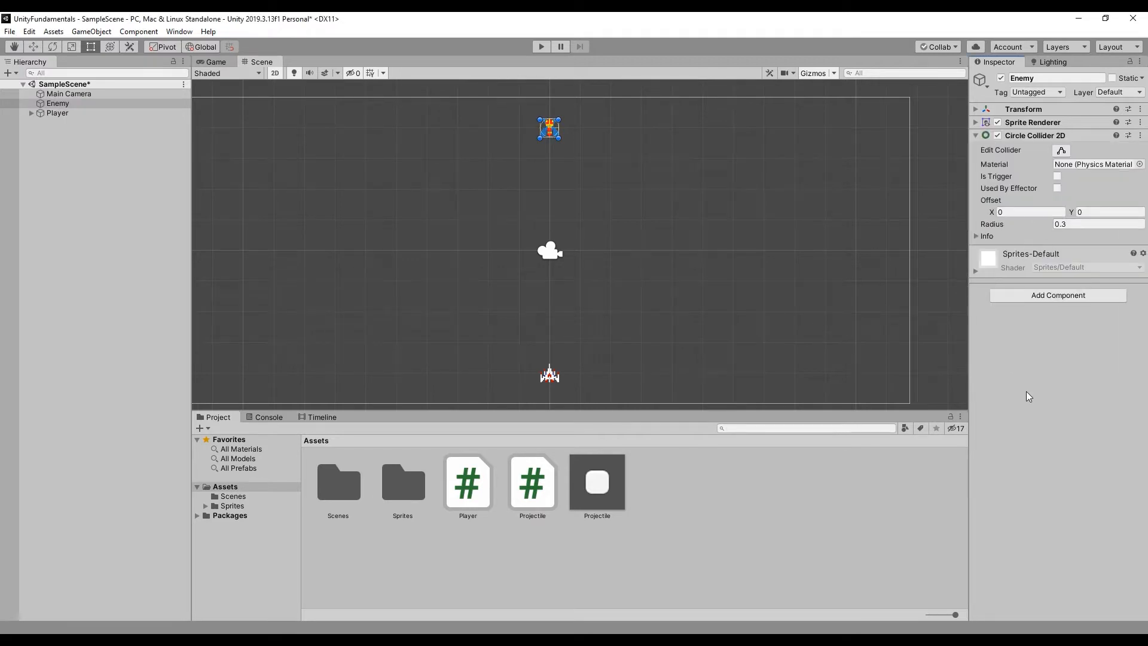
# Create a new C# script named Enemy in the Assets folder.
pyautogui.rightClick(706, 526)
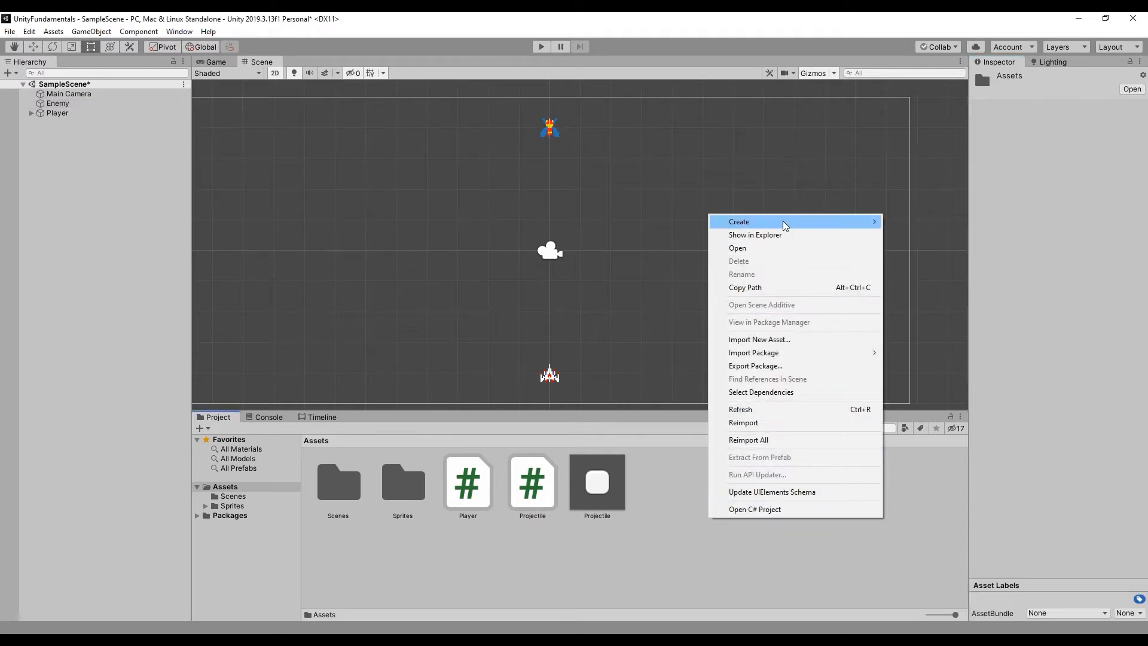
pyautogui.moveTo(784, 226)
pyautogui.click(909, 173)
pyautogui.write('Enemy')
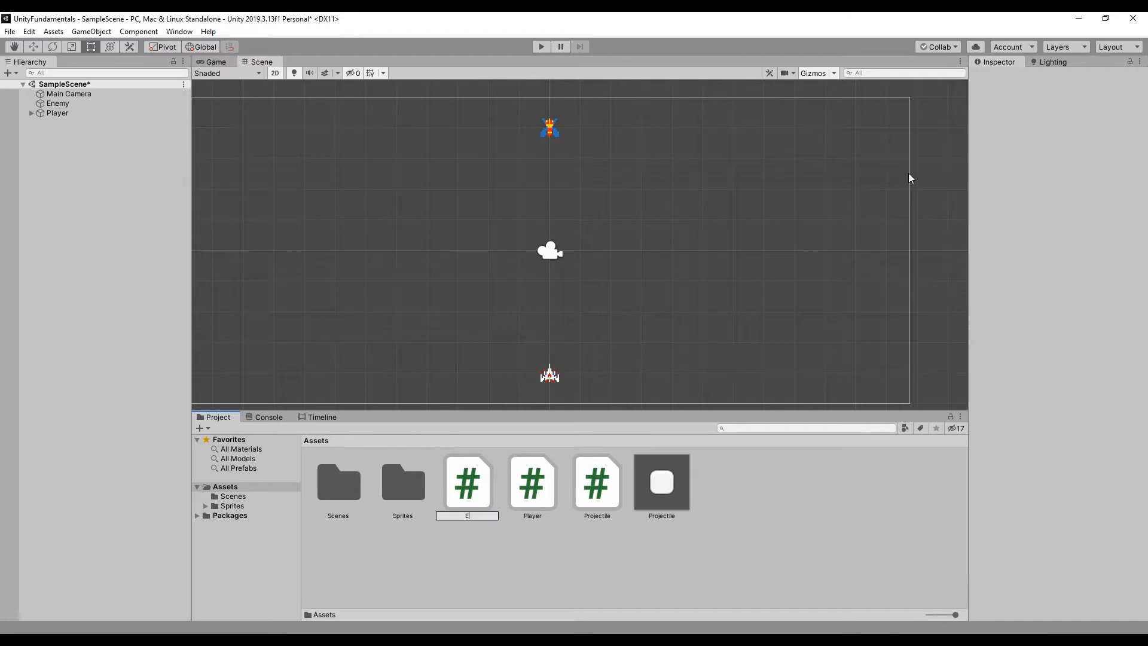
pyautogui.press('Return')
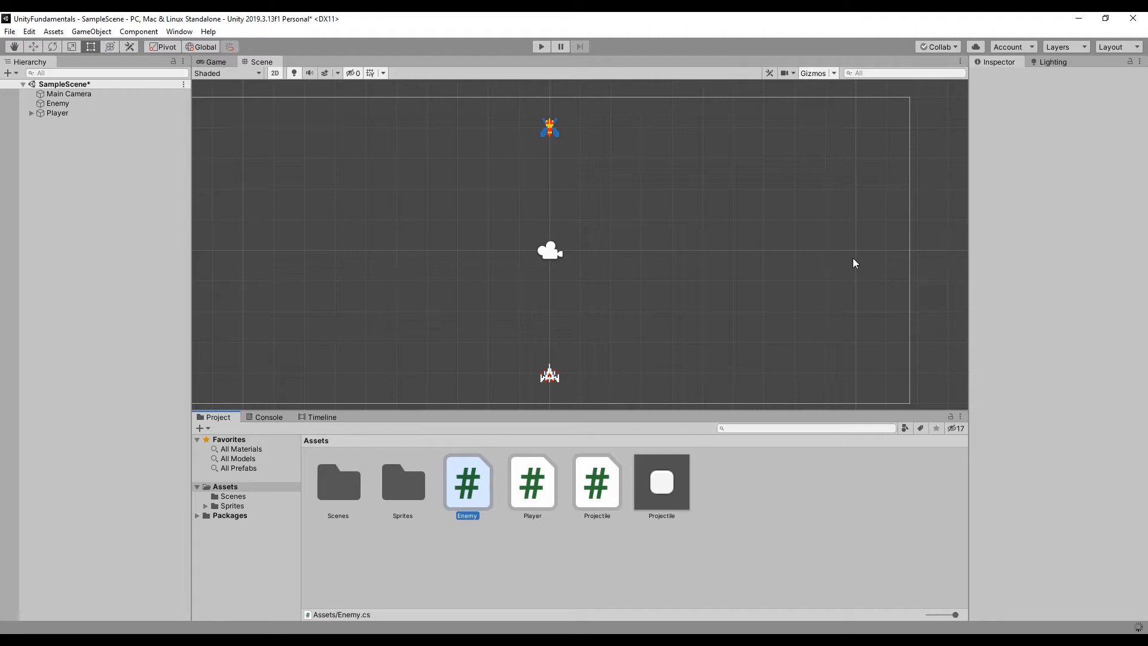
# Attach the Enemy script to the Enemy object in the scene.
pyautogui.click(59, 104)
pyautogui.click(60, 103)
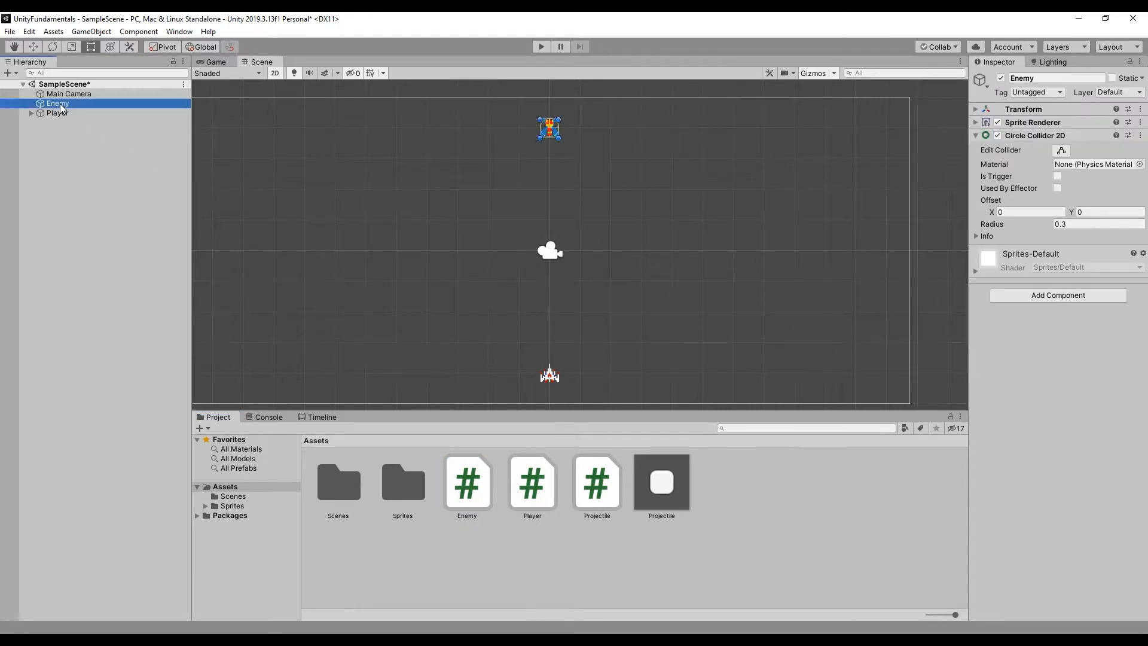
pyautogui.moveTo(478, 489); pyautogui.dragTo(1082, 398)
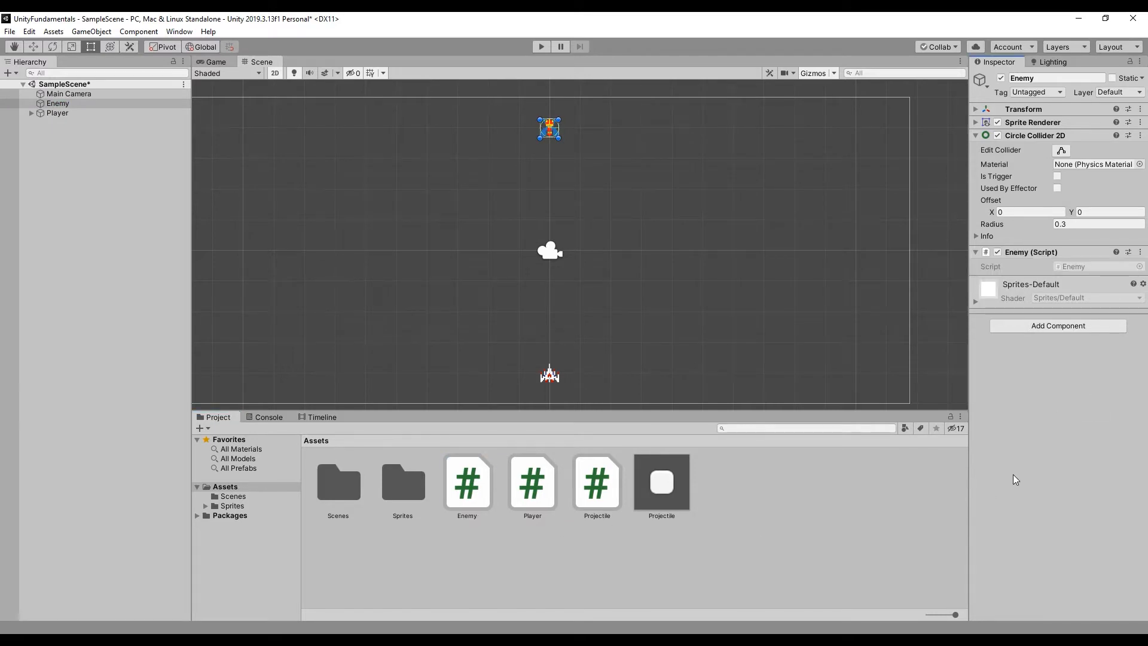
pyautogui.click(923, 498)
# Create a new tag named Enemy in the project's tag list.
pyautogui.click(64, 103)
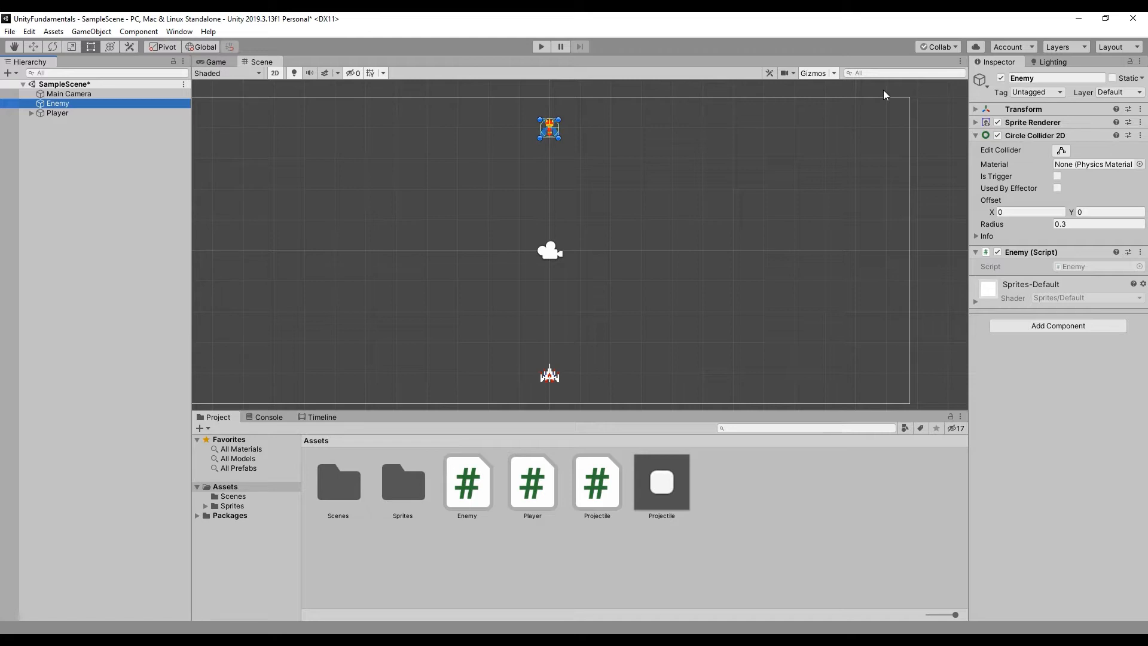
pyautogui.click(1055, 93)
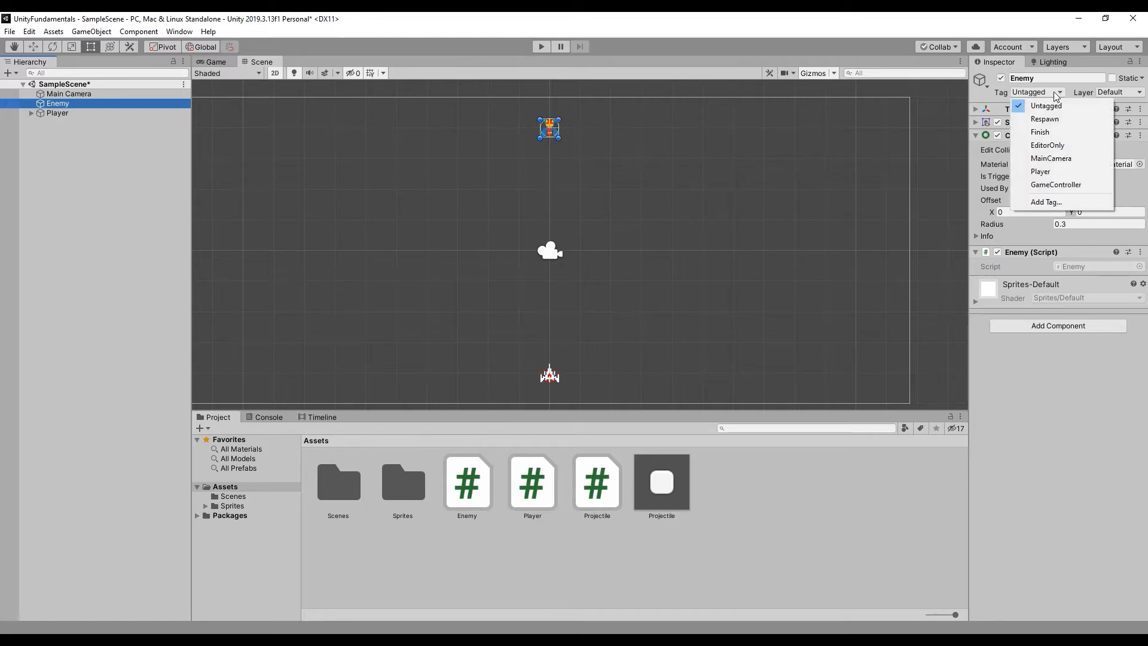
pyautogui.click(1040, 202)
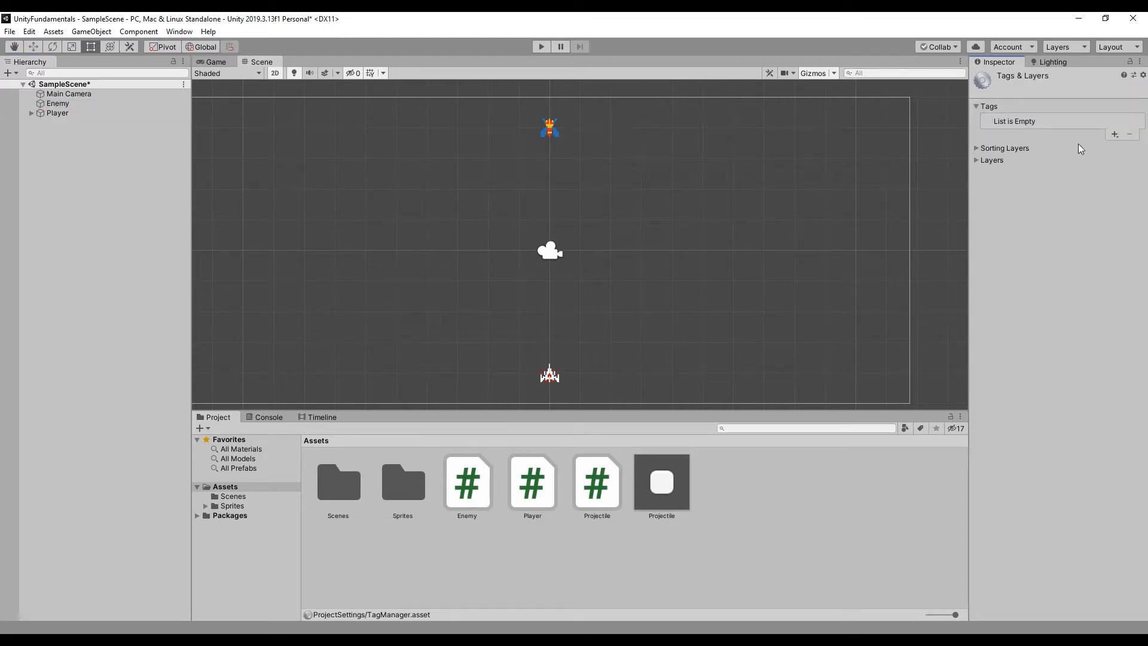
pyautogui.click(1115, 134)
pyautogui.write('Enemy')
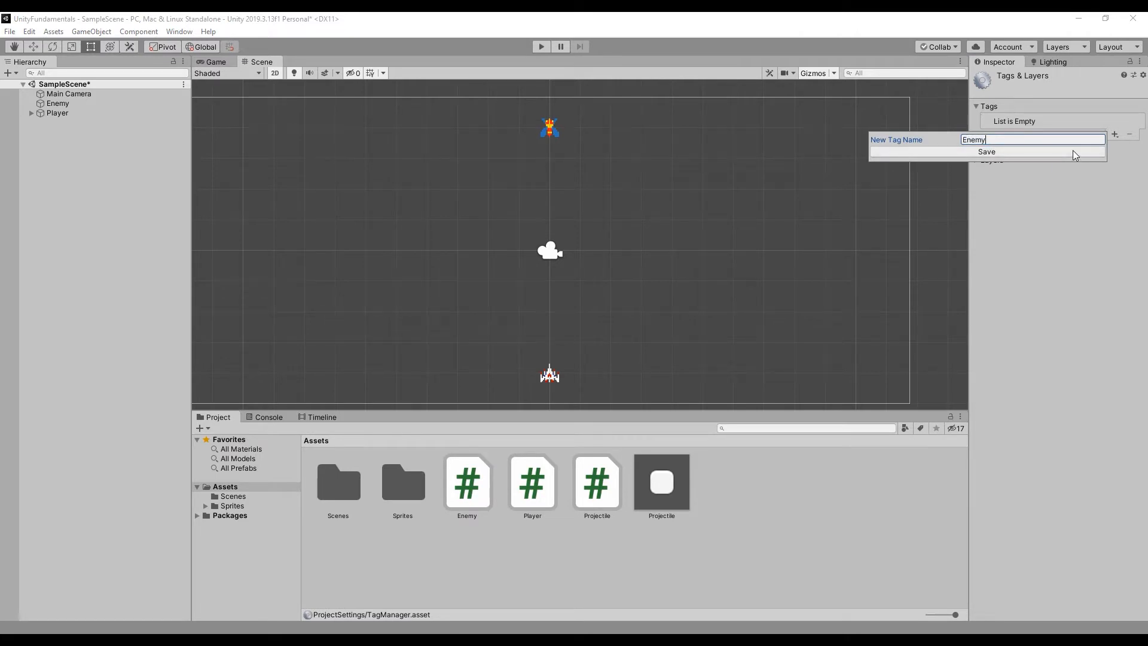
pyautogui.click(1071, 151)
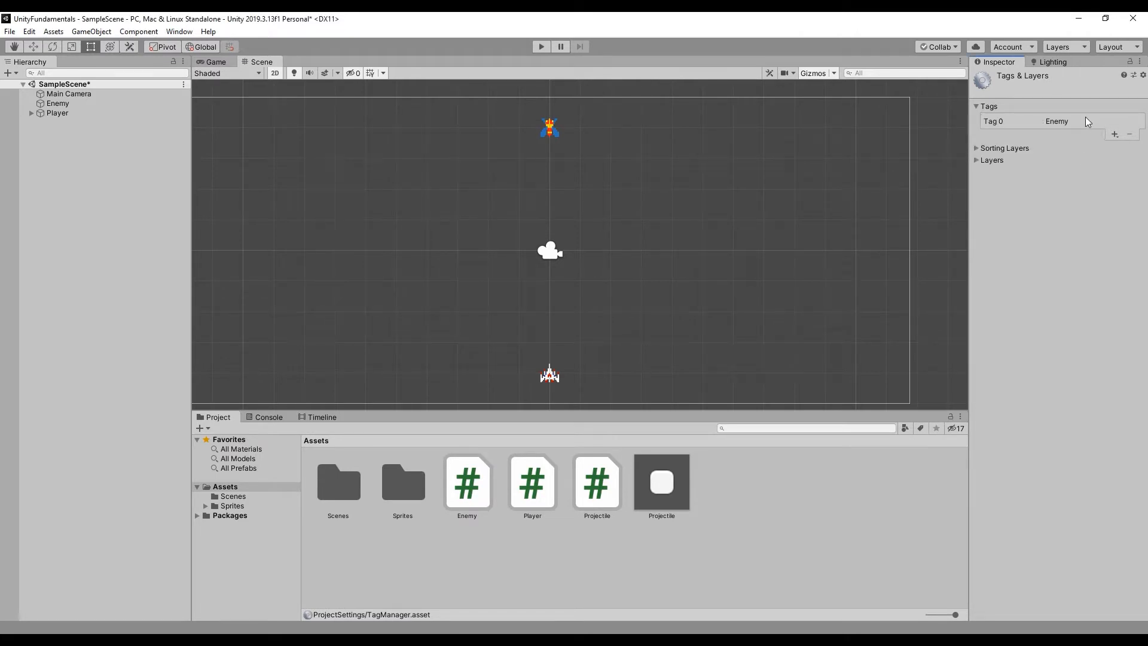
# Assign the Enemy tag to the Enemy object and save the scene.
pyautogui.click(54, 103)
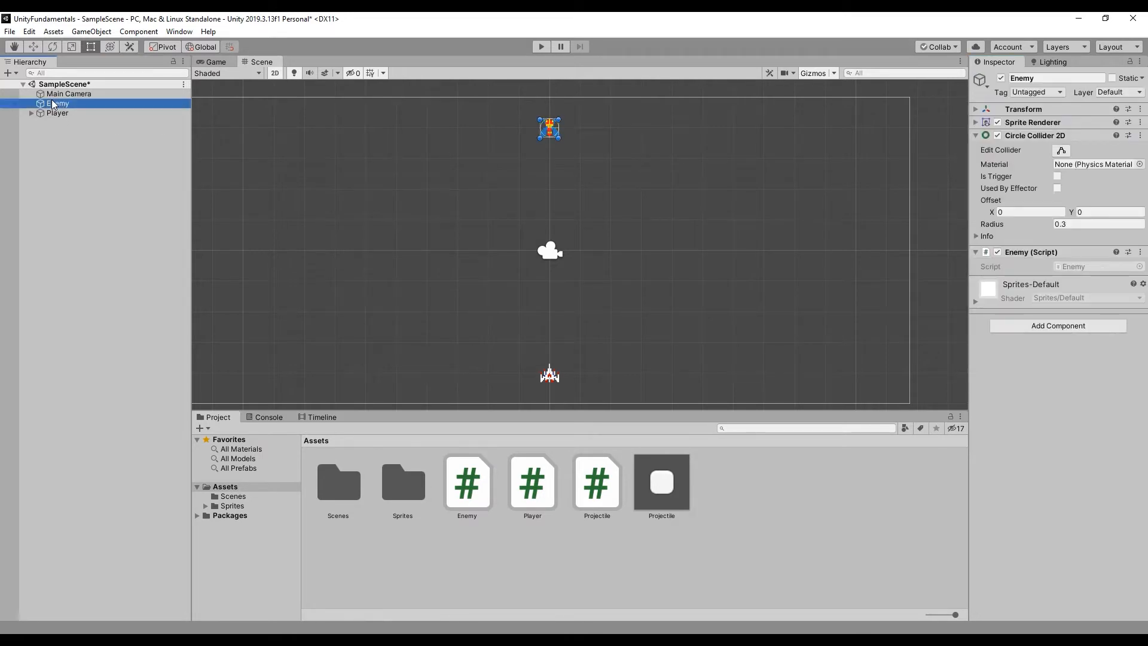
pyautogui.click(1047, 92)
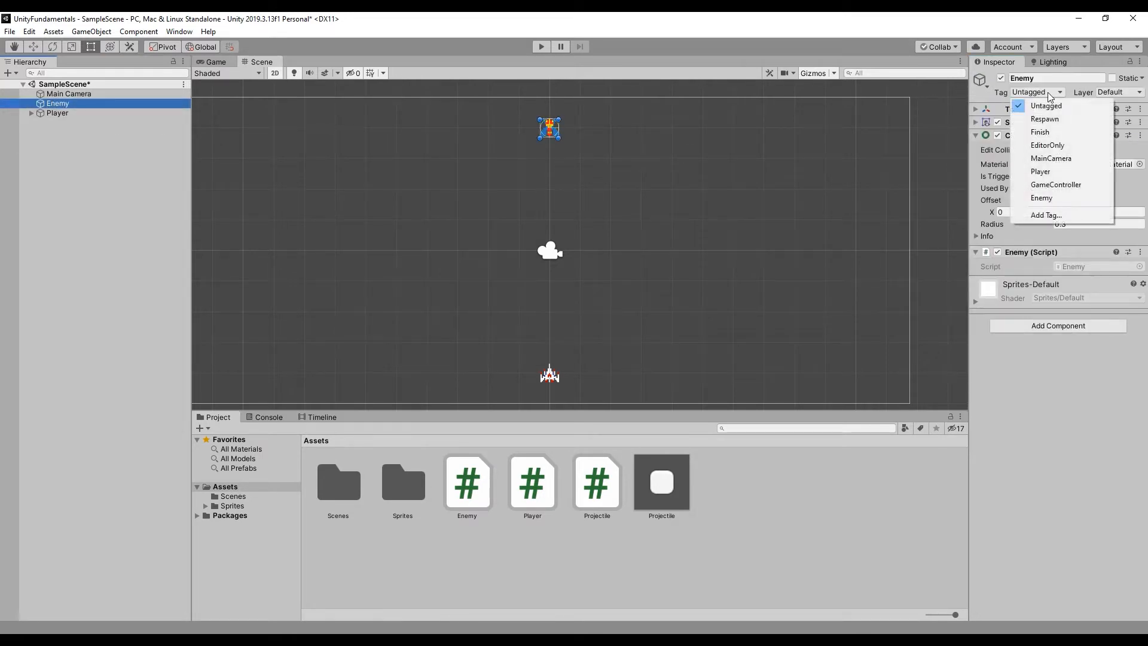
pyautogui.click(1083, 197)
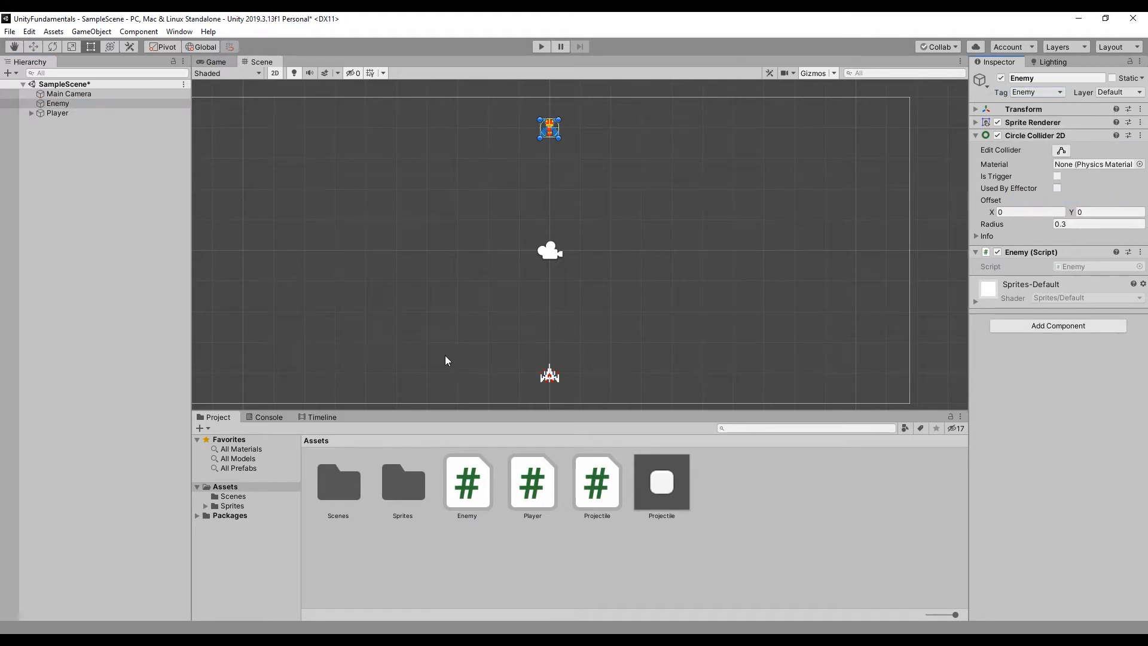
pyautogui.click(107, 180)
pyautogui.hotkey('ctrl', 's')
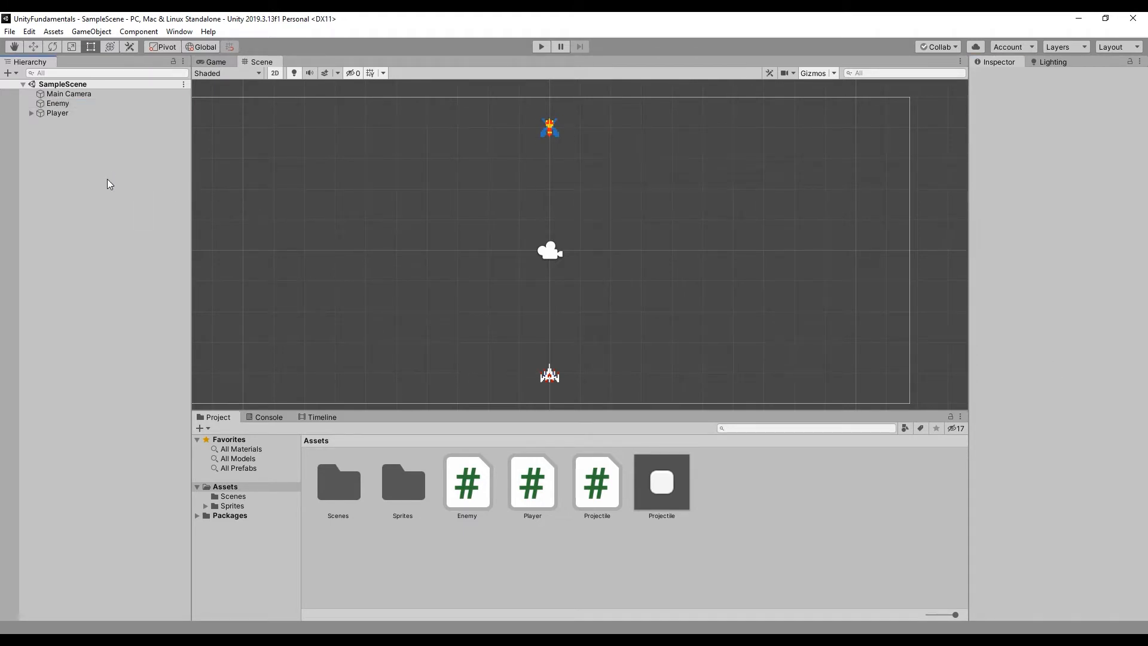
# Open the Enemy script for editing and remove its template Start and Update methods and both System.Collections using directives.
pyautogui.click(466, 488)
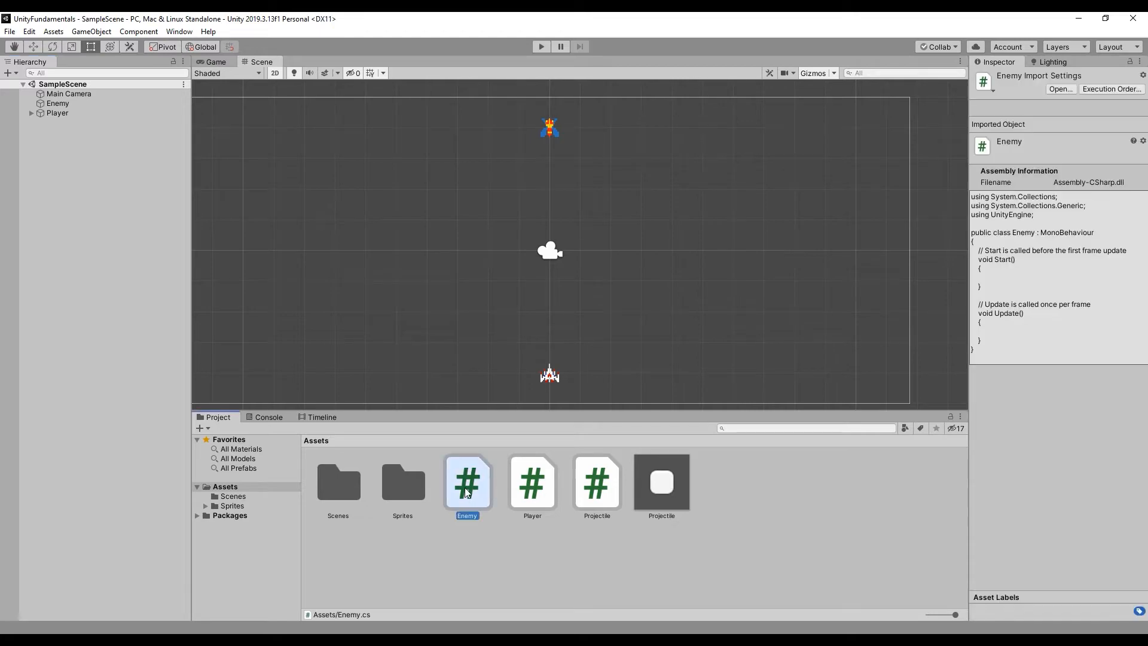
pyautogui.doubleClick(467, 493)
pyautogui.moveTo(168, 454); pyautogui.dragTo(117, 230)
pyautogui.press('BackSpace')
pyautogui.moveTo(436, 107); pyautogui.dragTo(47, 92)
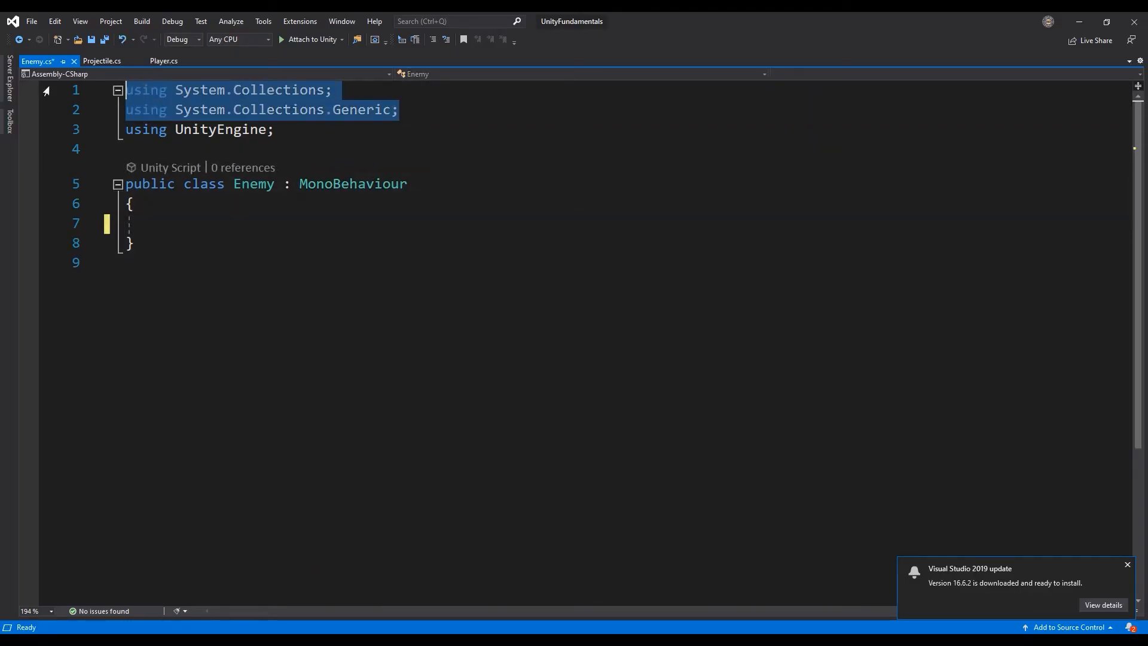
pyautogui.press('BackSpace')
pyautogui.press('Delete')
# Write a public void death() method in the Enemy class that calls Destroy(gameObject), and save the script.
pyautogui.click(222, 180)
pyautogui.write('p')
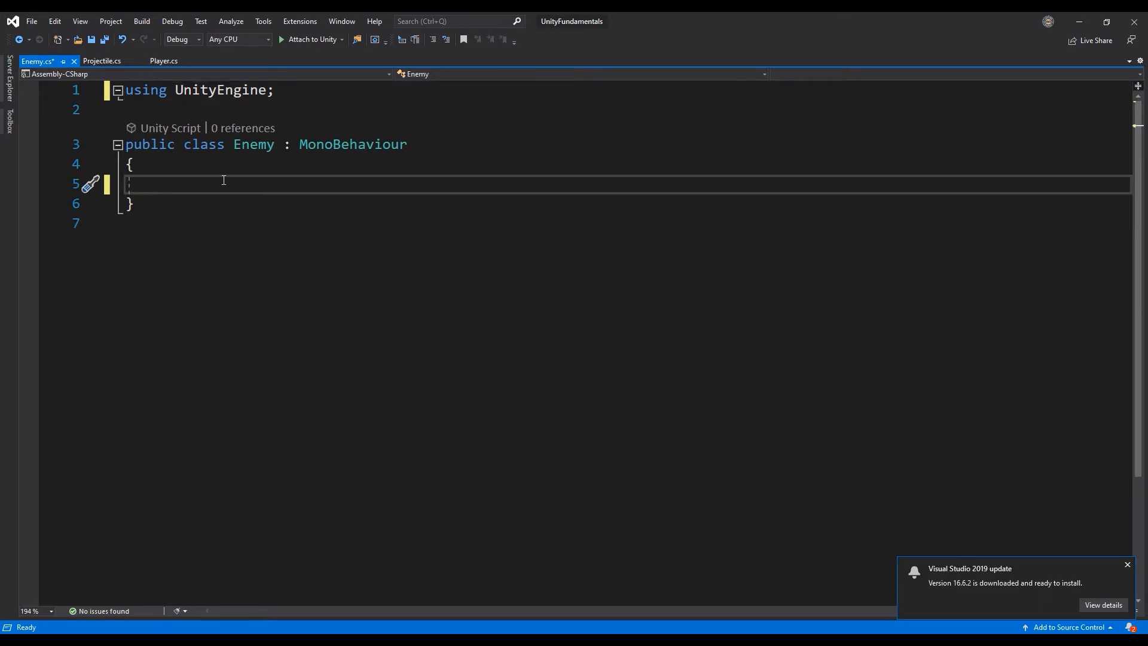
pyautogui.write('ublic void d')
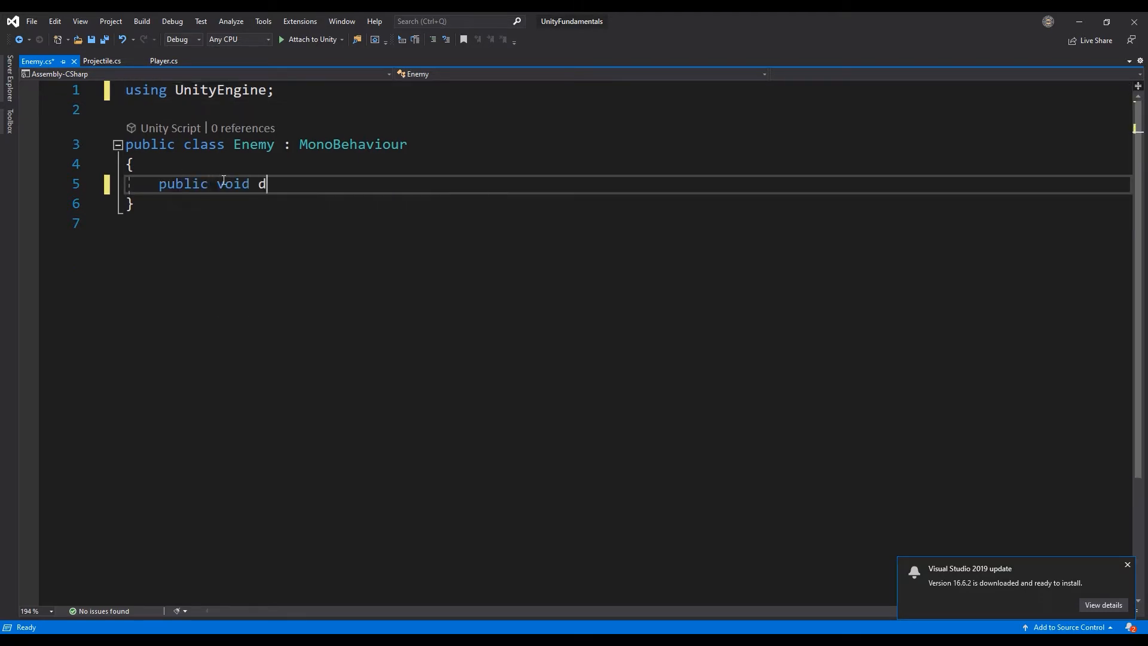
pyautogui.write('eath() {')
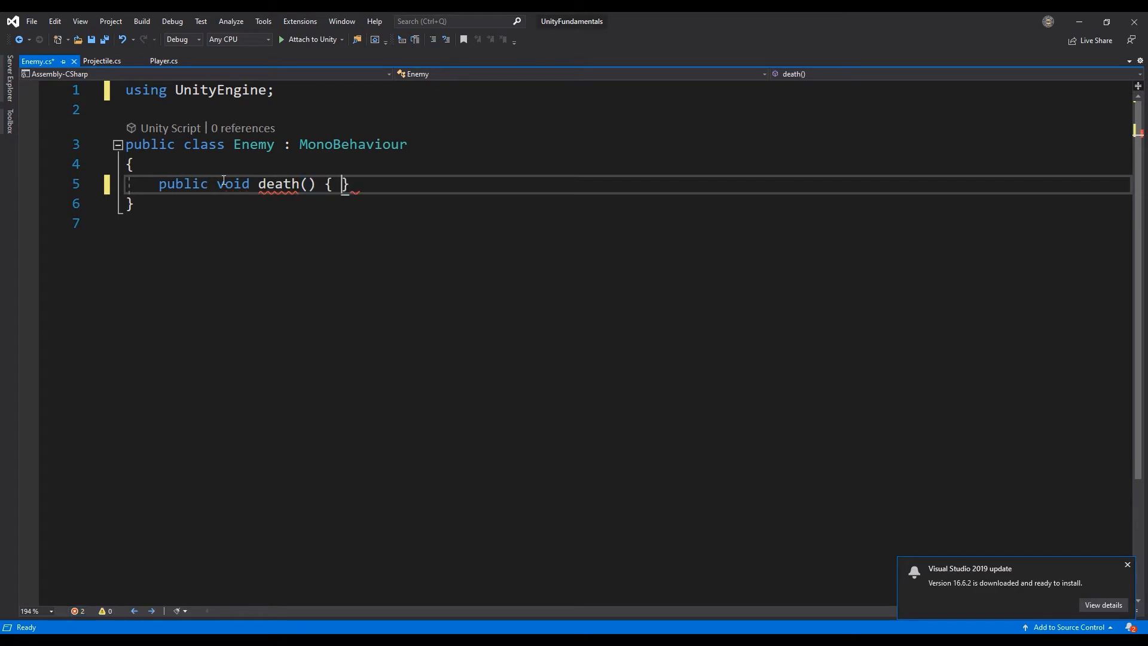
pyautogui.press('Return')
pyautogui.write('De')
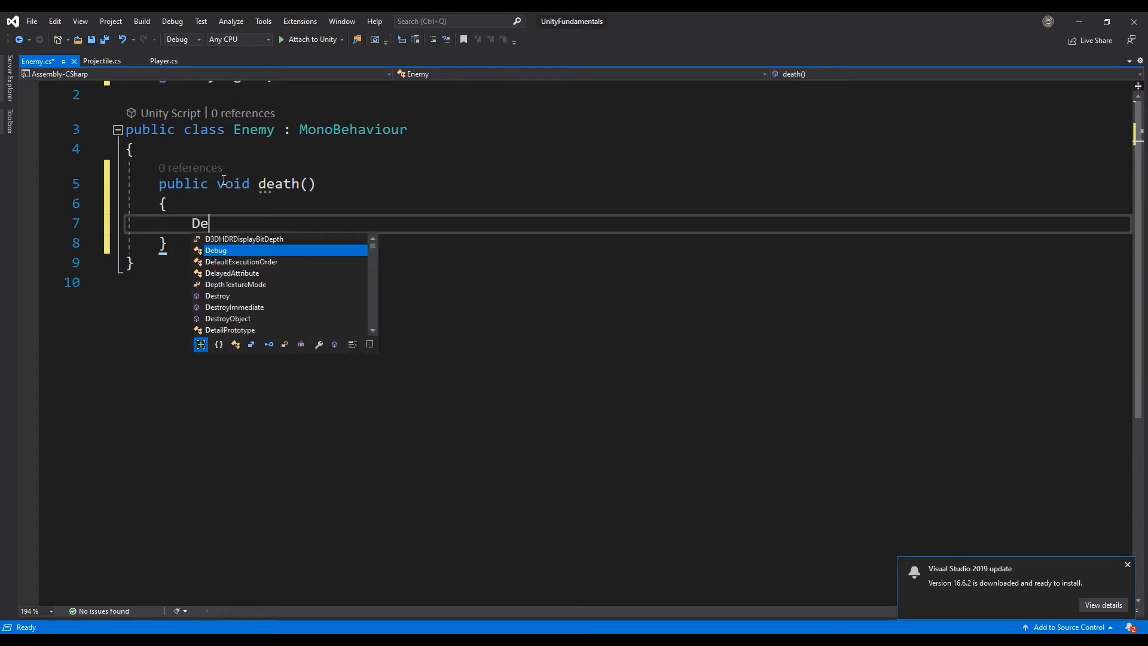
pyautogui.write('stroy(ga')
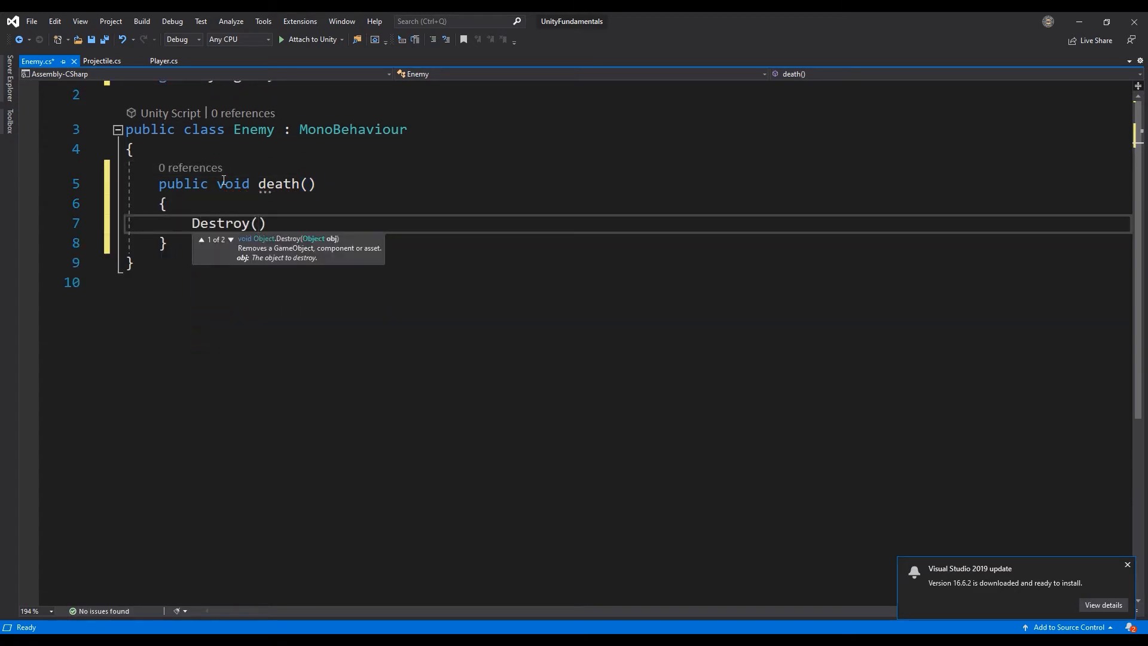
pyautogui.write('meObject);')
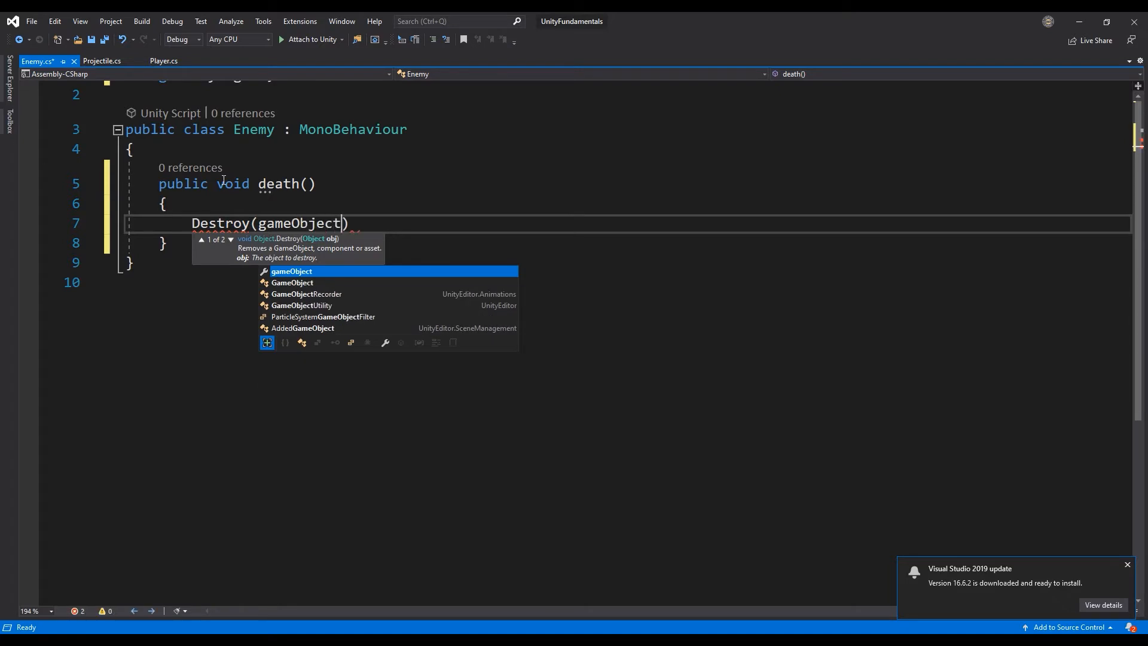
pyautogui.click(224, 184)
pyautogui.hotkey('ctrl', 's')
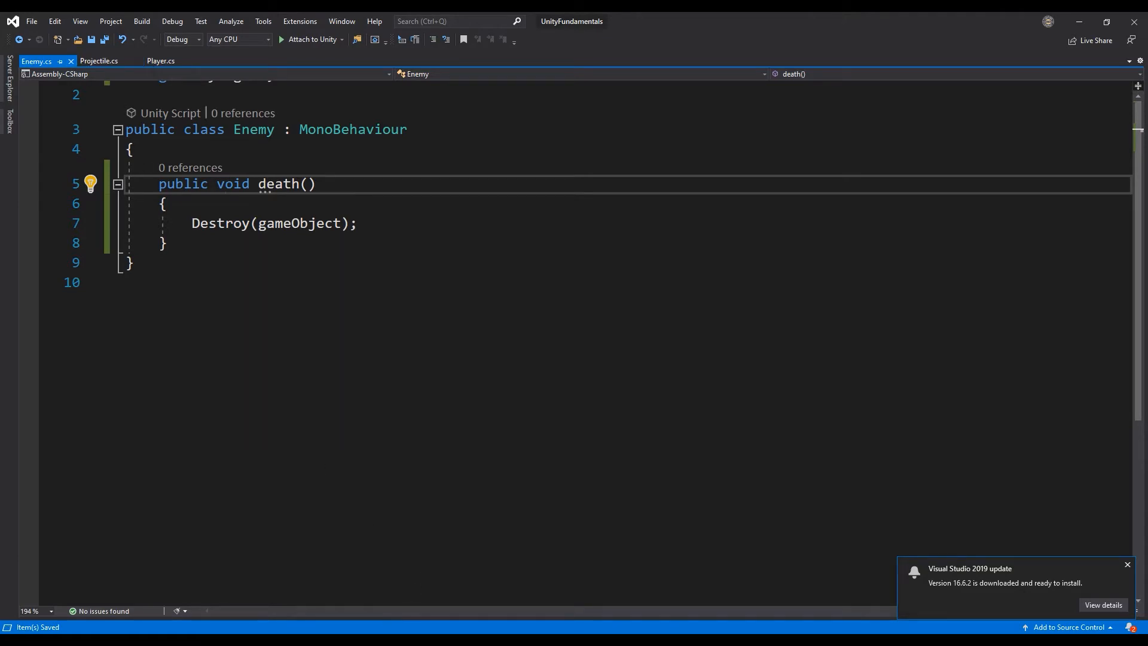
# Open the Projectile script and add a private OnTriggerEnter2D(Collider2D collision) method below Start.
pyautogui.click(422, 641)
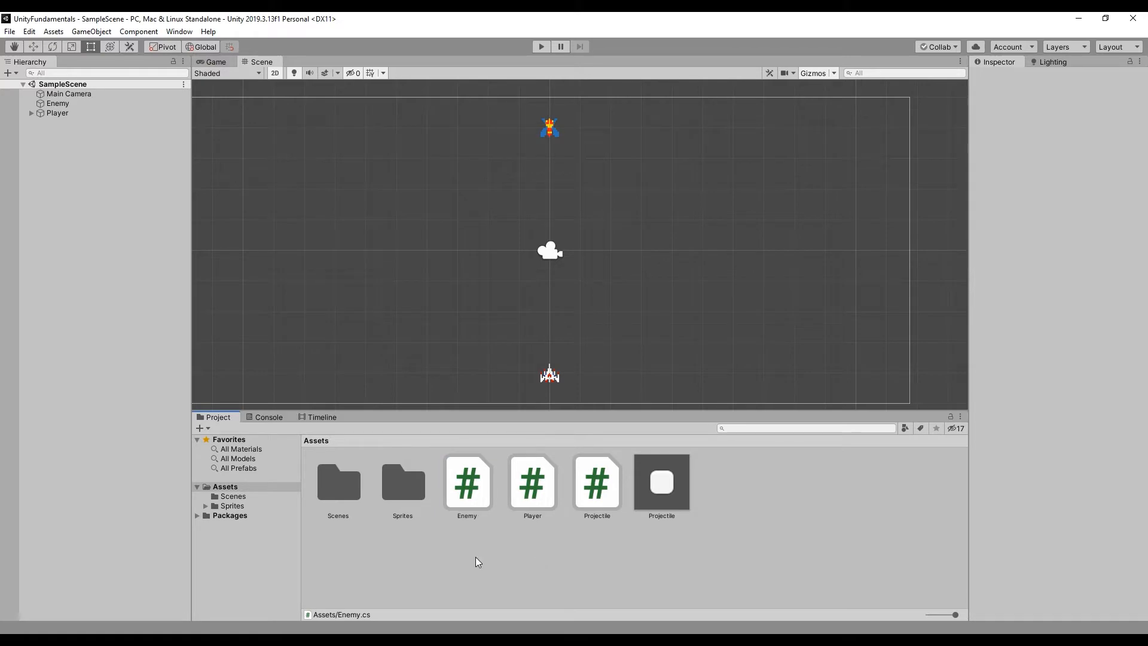
pyautogui.doubleClick(598, 490)
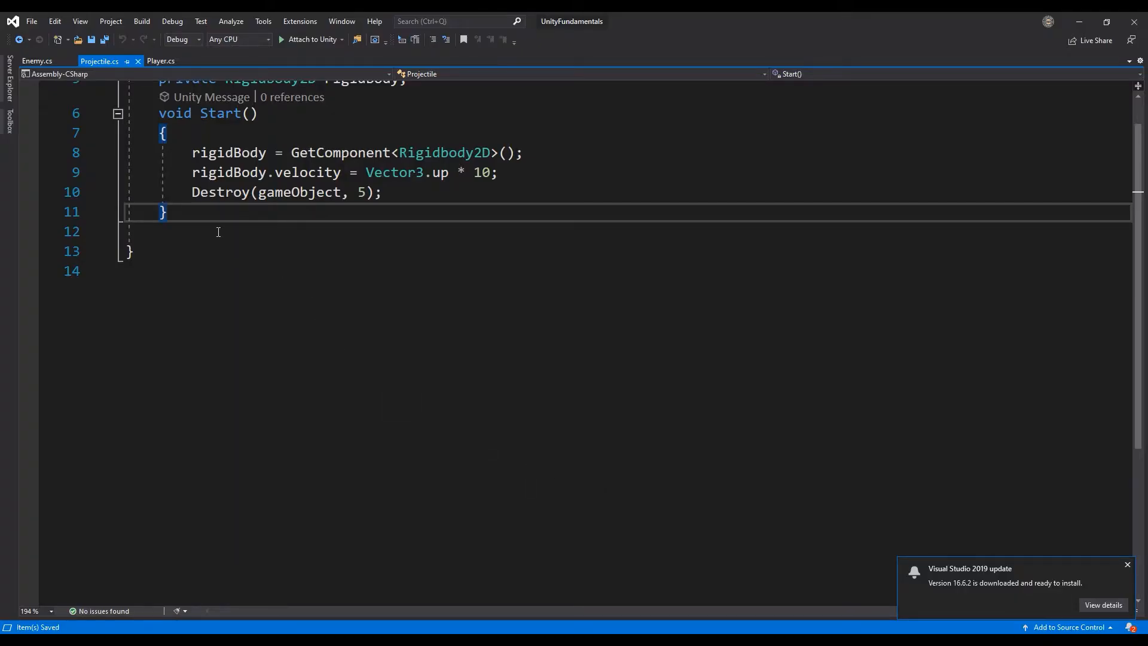
pyautogui.press('Return')
pyautogui.press('Return')
pyautogui.write('private void OnTrigger')
pyautogui.press('Down')
pyautogui.press('Tab')
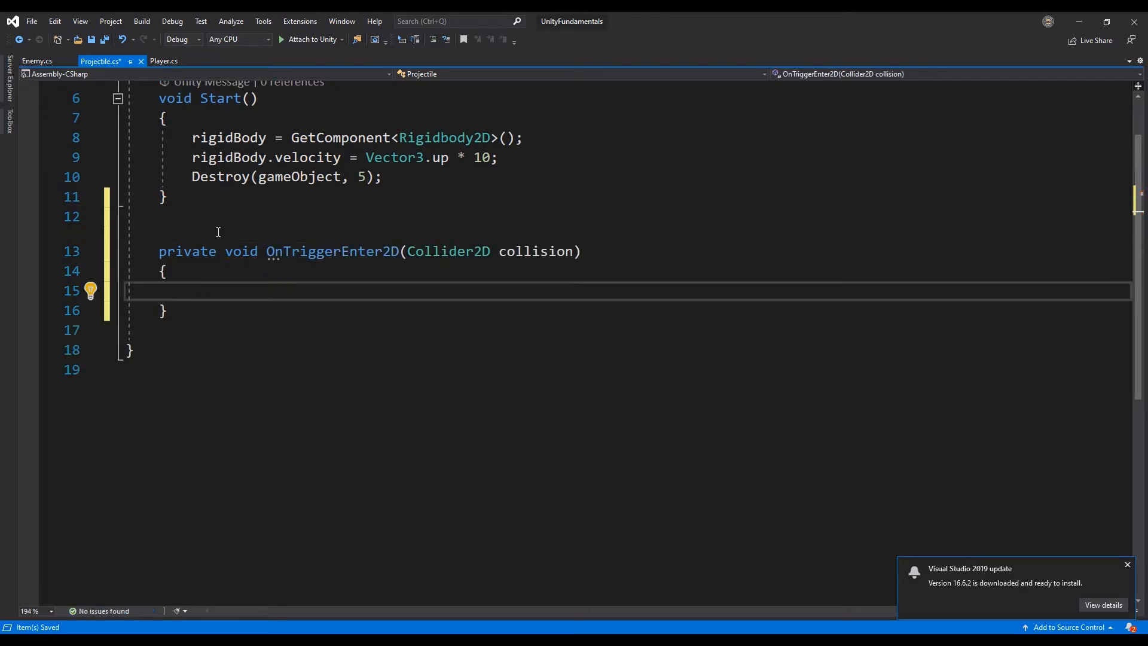
# In OnTriggerEnter2D, add an if check for collision.tag == "Enemy" that calls collision.gameObject.GetComponent<Enemy>().death(), and save the script.
pyautogui.write('if(')
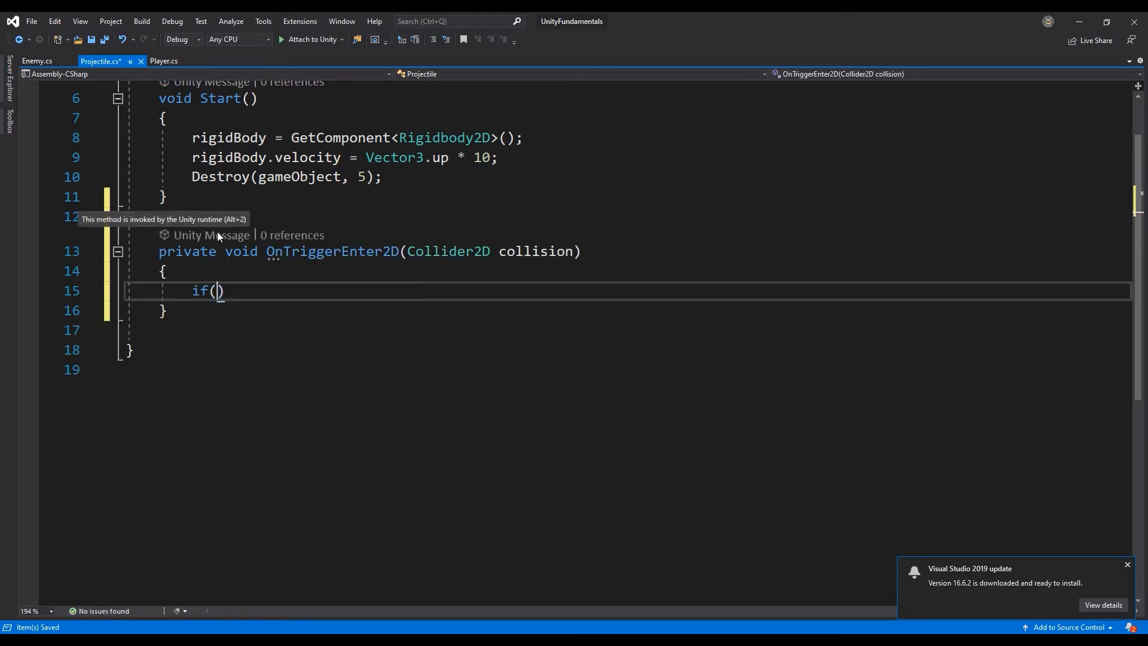
pyautogui.write('collision.tag == "Enemy") {')
pyautogui.press('Return')
pyautogui.write('collision.gameObject.GetComponent')
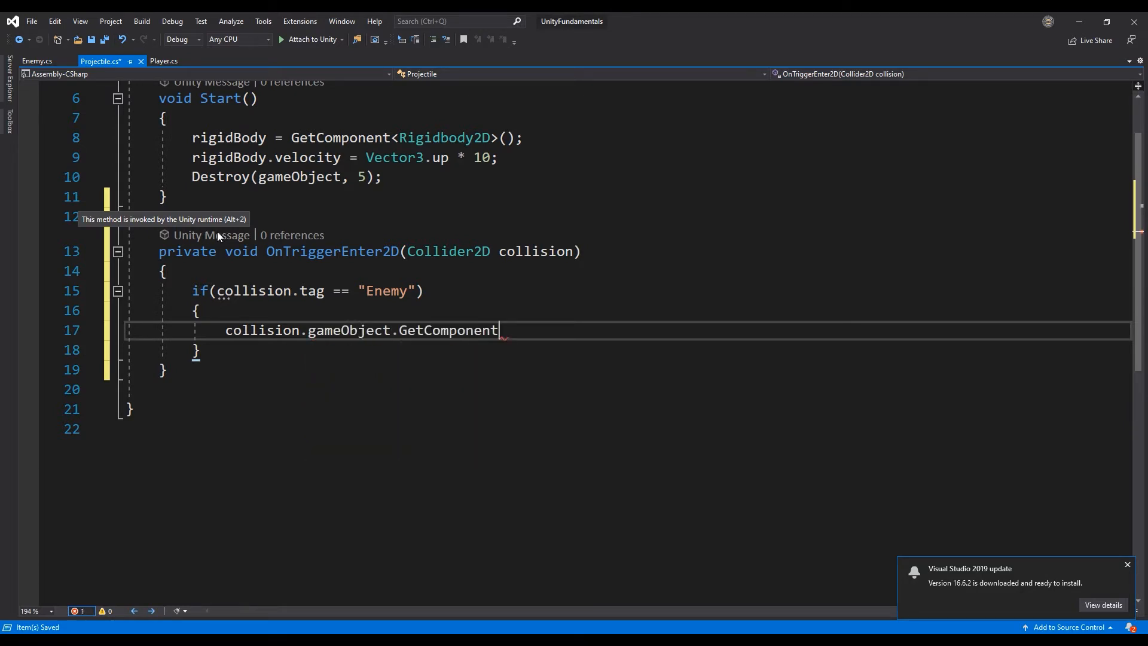
pyautogui.write('<Enemy>')
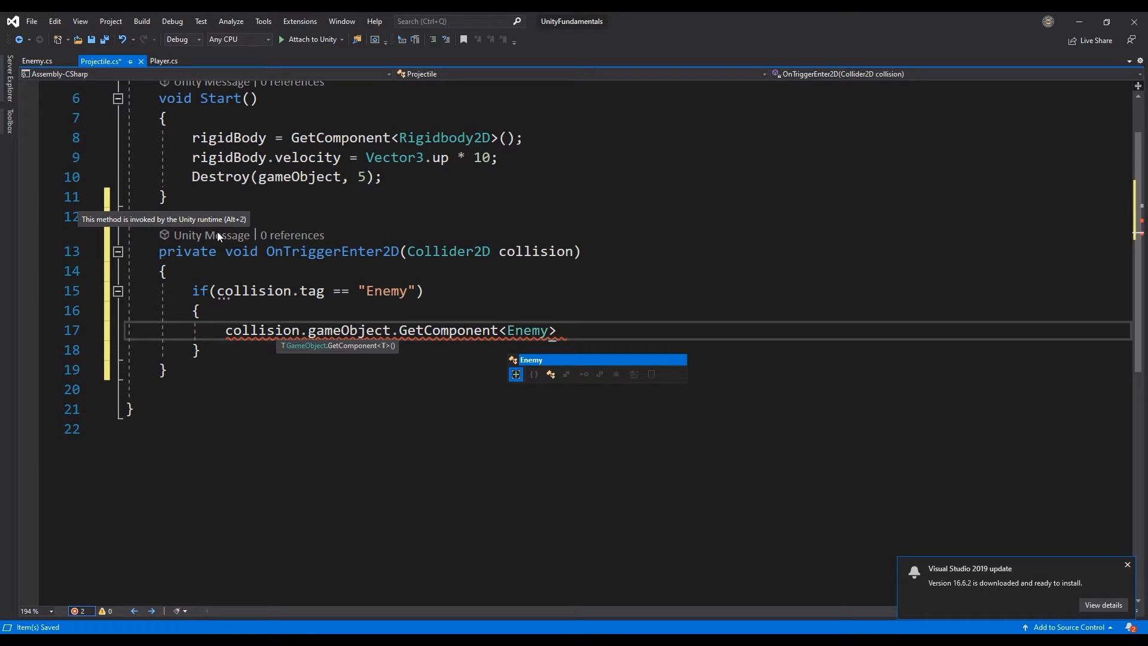
pyautogui.write('().death();')
pyautogui.hotkey('ctrl', 's')
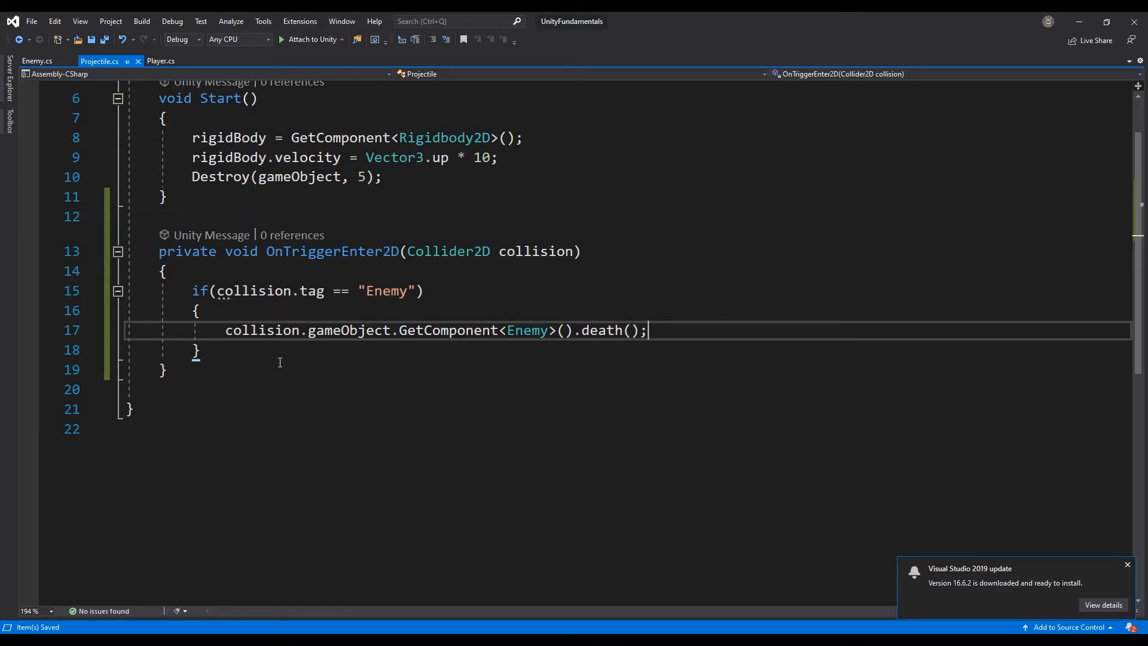
pyautogui.scroll(2, 281, 362)
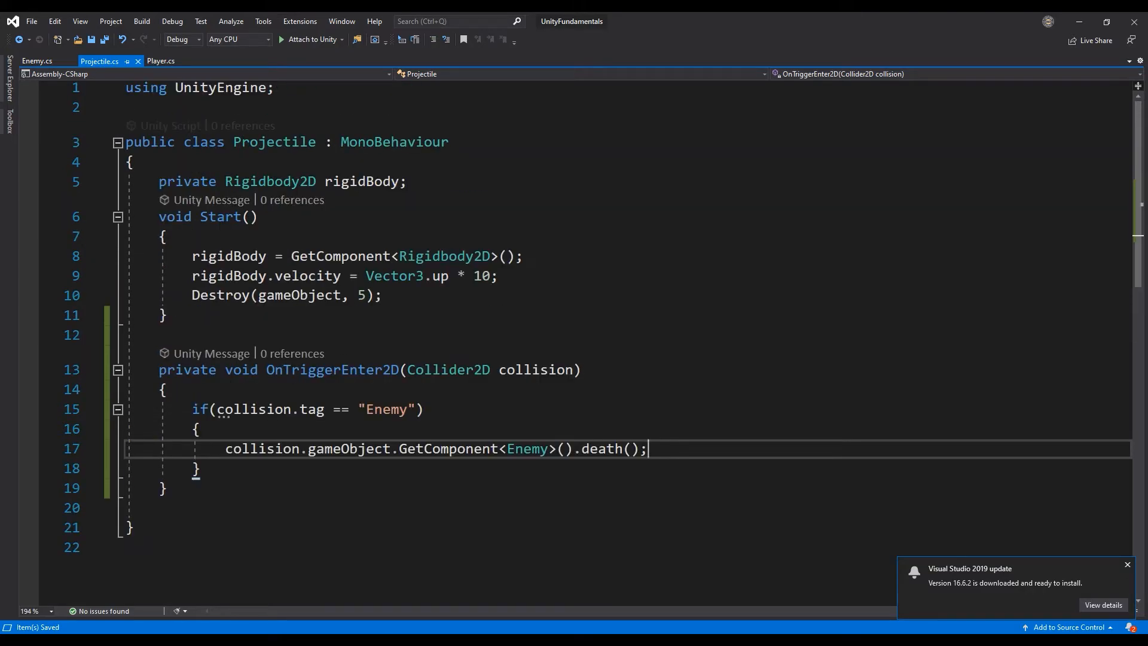
# Switch to Unity and play-test the game, firing projectiles at the enemy and moving the ship sideways, and stop play mode.
pyautogui.hotkey('alt', 'Tab')
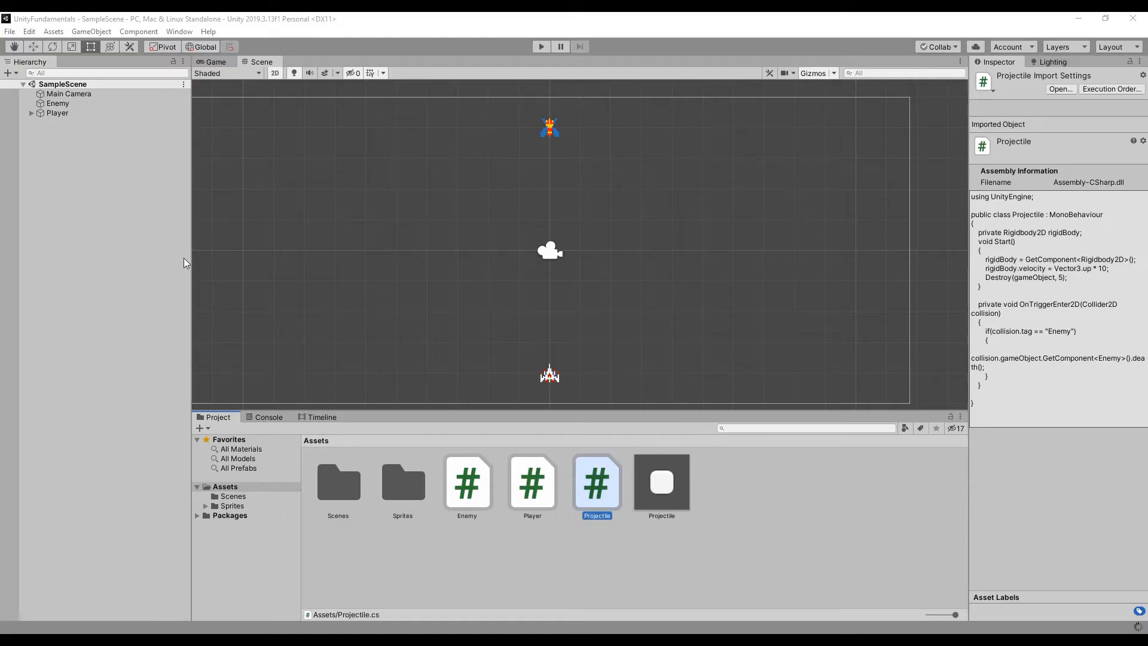
pyautogui.click(540, 46)
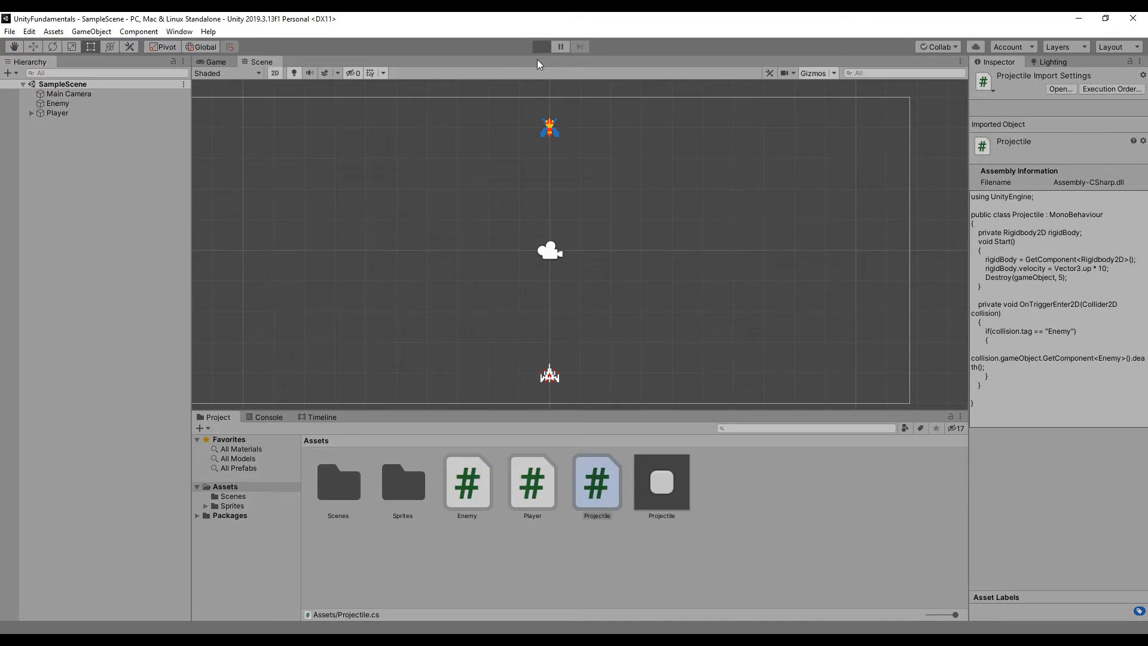
pyautogui.press('space')
pyautogui.press('space')
pyautogui.press('space')
pyautogui.press('Right')
pyautogui.press('Left')
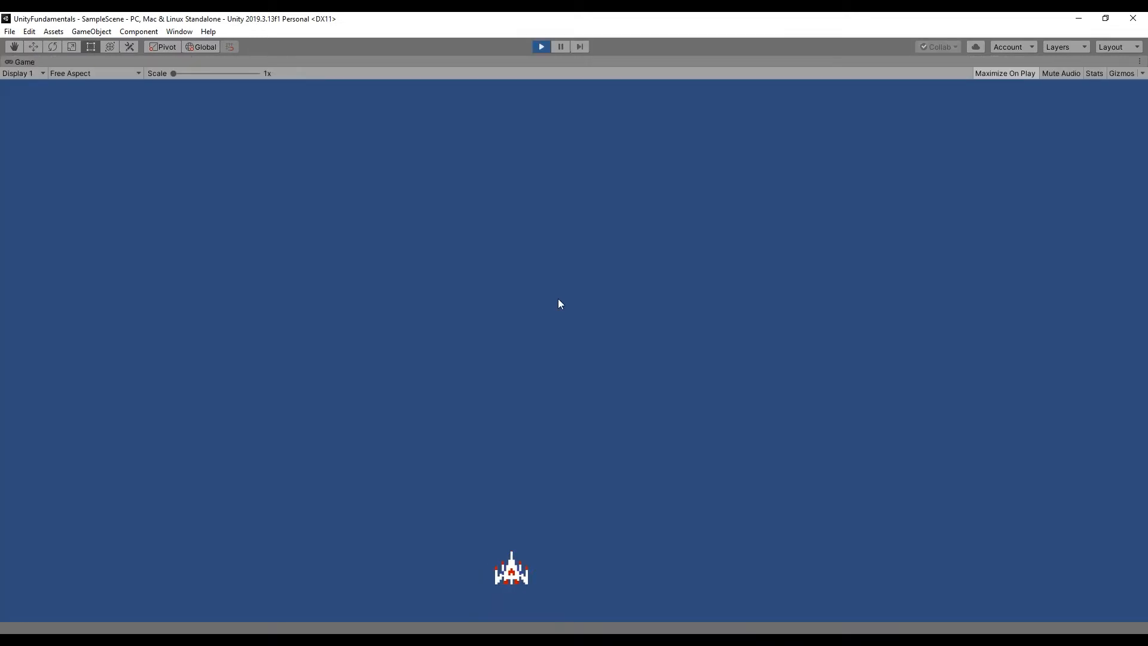
pyautogui.press('Right')
pyautogui.click(540, 46)
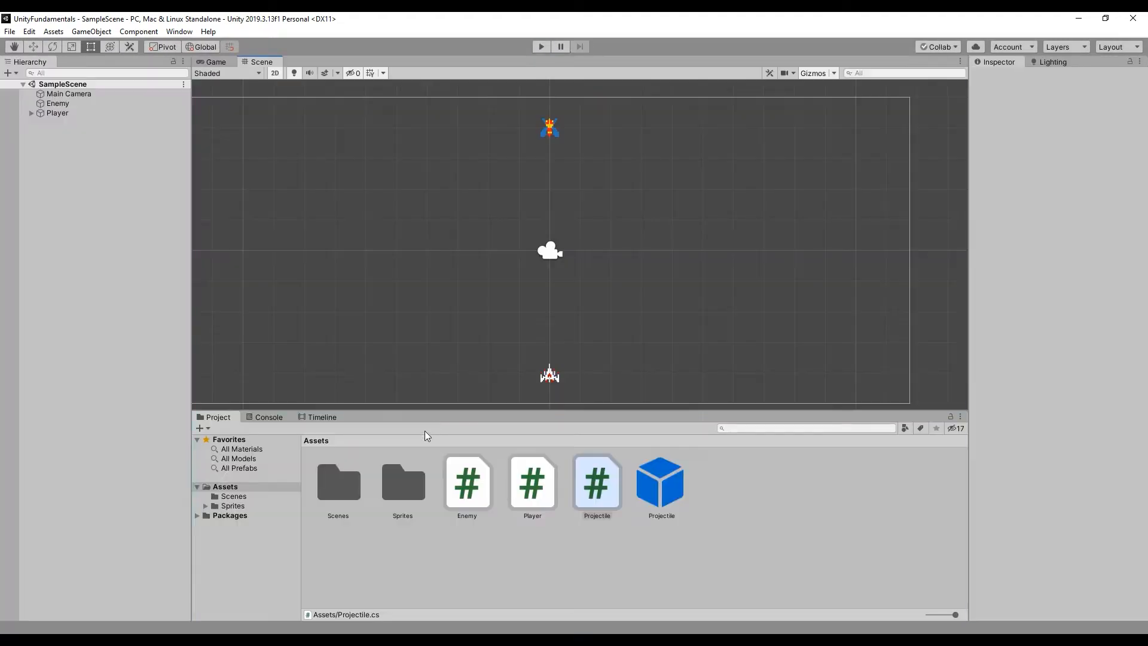
# Create an empty game object named EnemyFormation in the scene and reset its position to the origin.
pyautogui.click(385, 639)
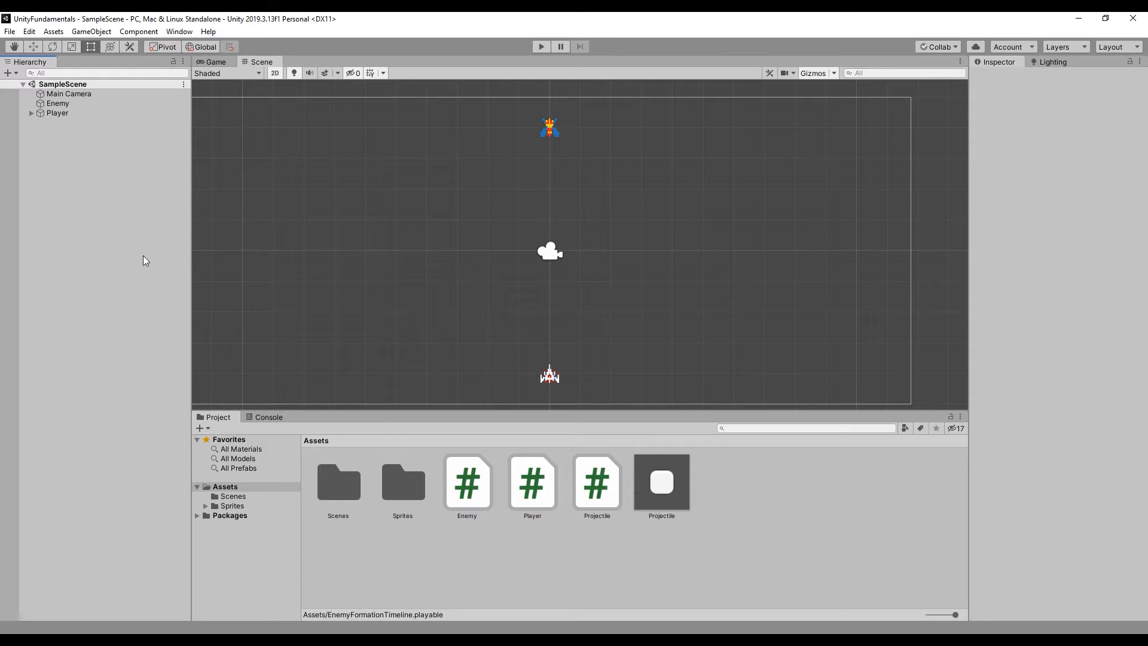
pyautogui.rightClick(80, 182)
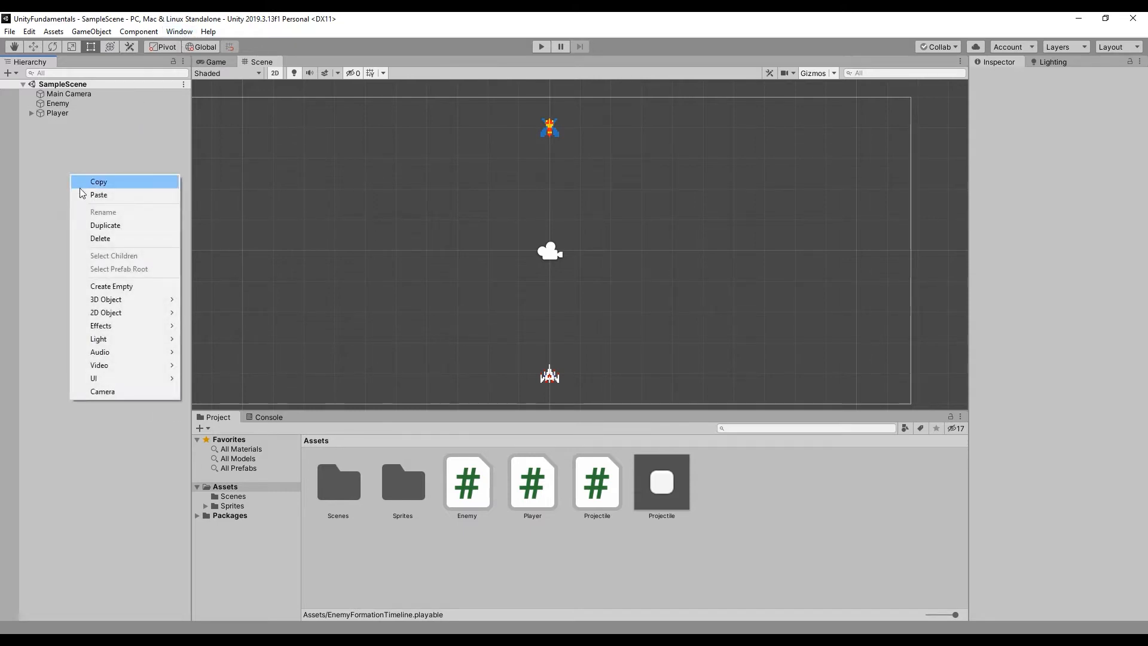
pyautogui.click(112, 287)
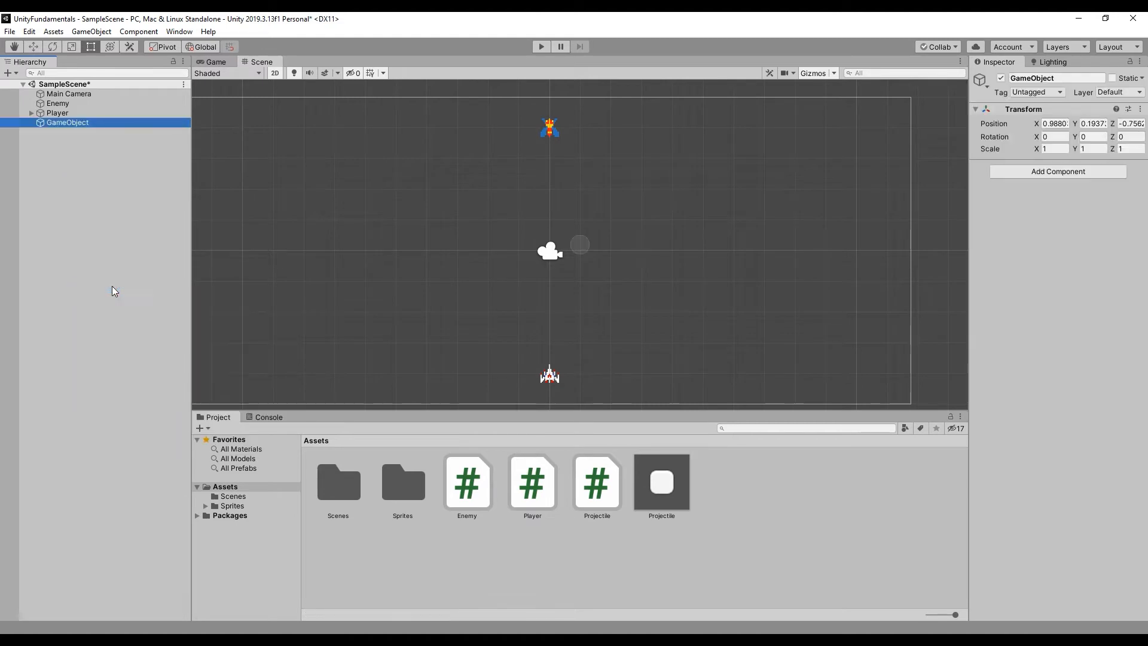
pyautogui.click(1043, 78)
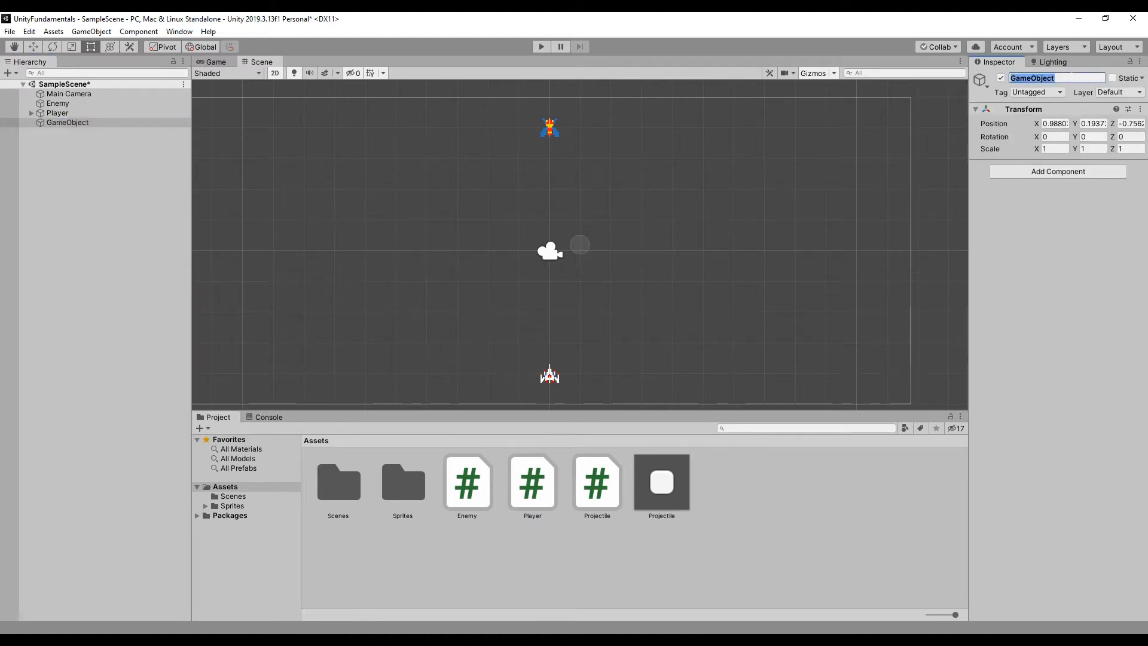
pyautogui.write('EnemyFormation')
pyautogui.press('Return')
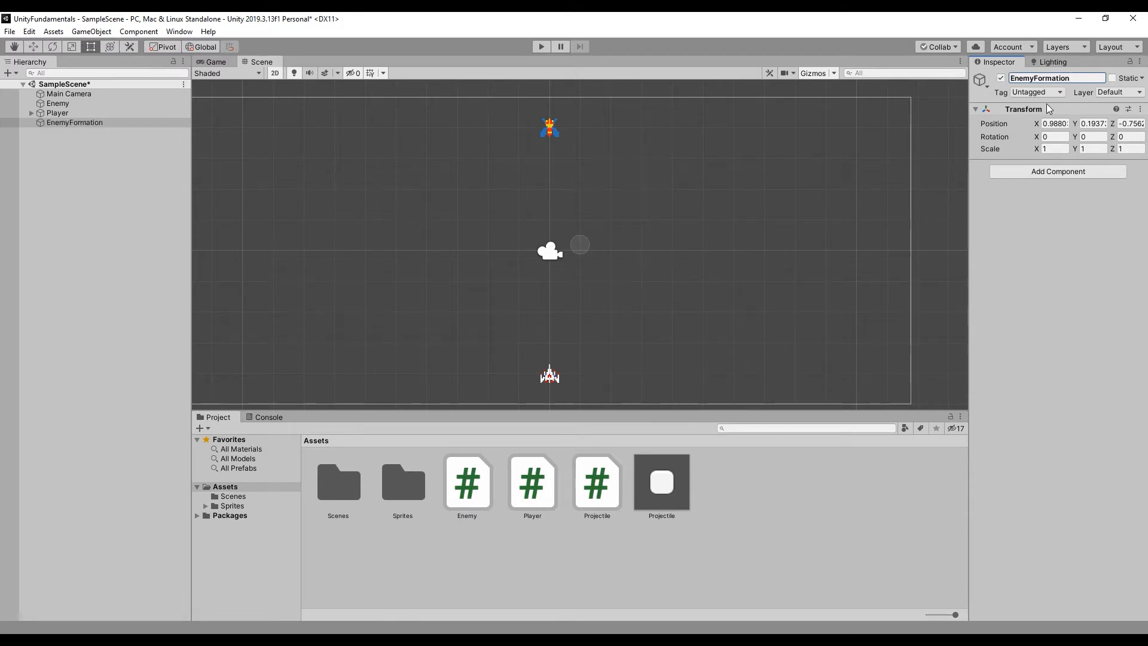
pyautogui.click(1140, 109)
pyautogui.click(1049, 121)
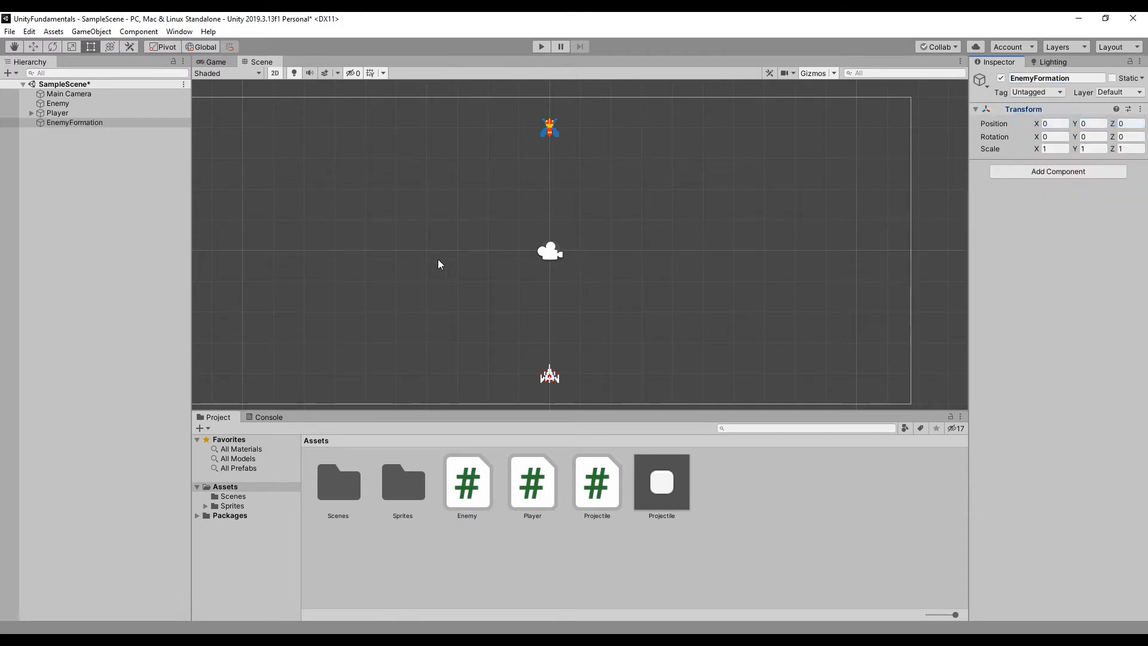
# Open the Timeline window with EnemyFormation selected and dock it beside the Project and Console windows.
pyautogui.click(101, 172)
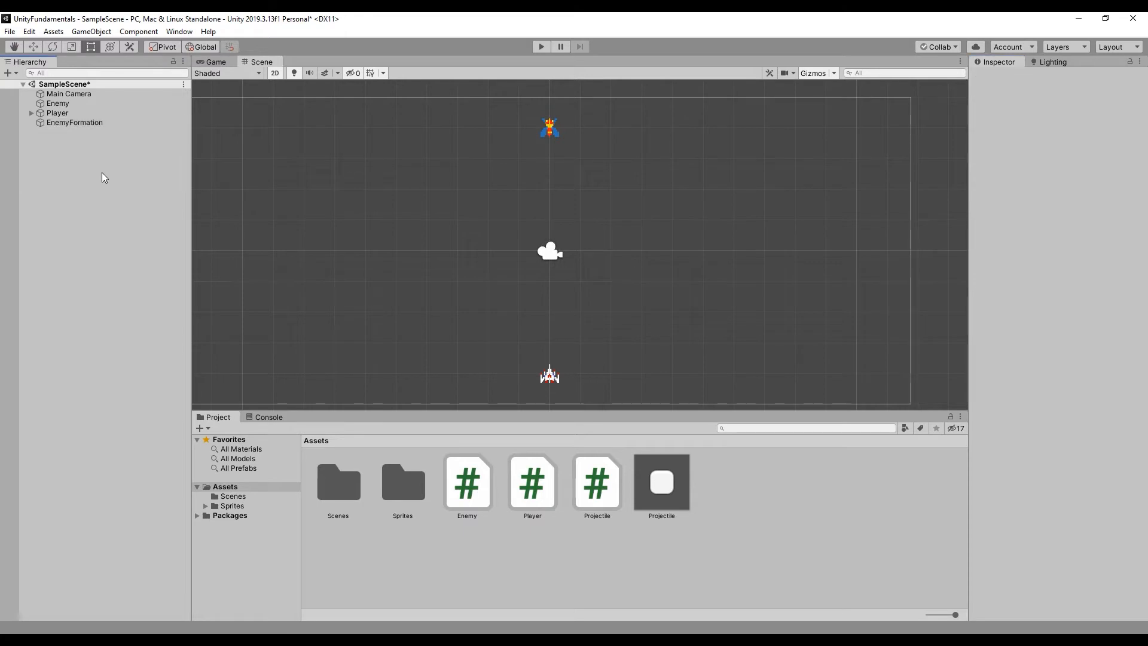
pyautogui.click(81, 124)
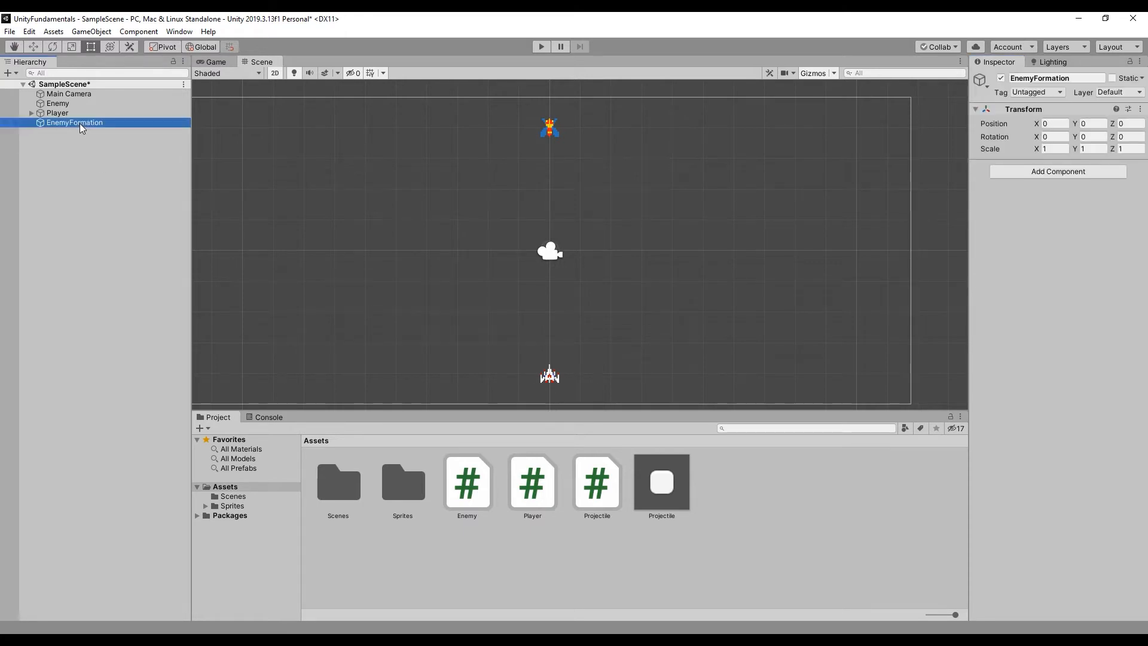
pyautogui.click(179, 31)
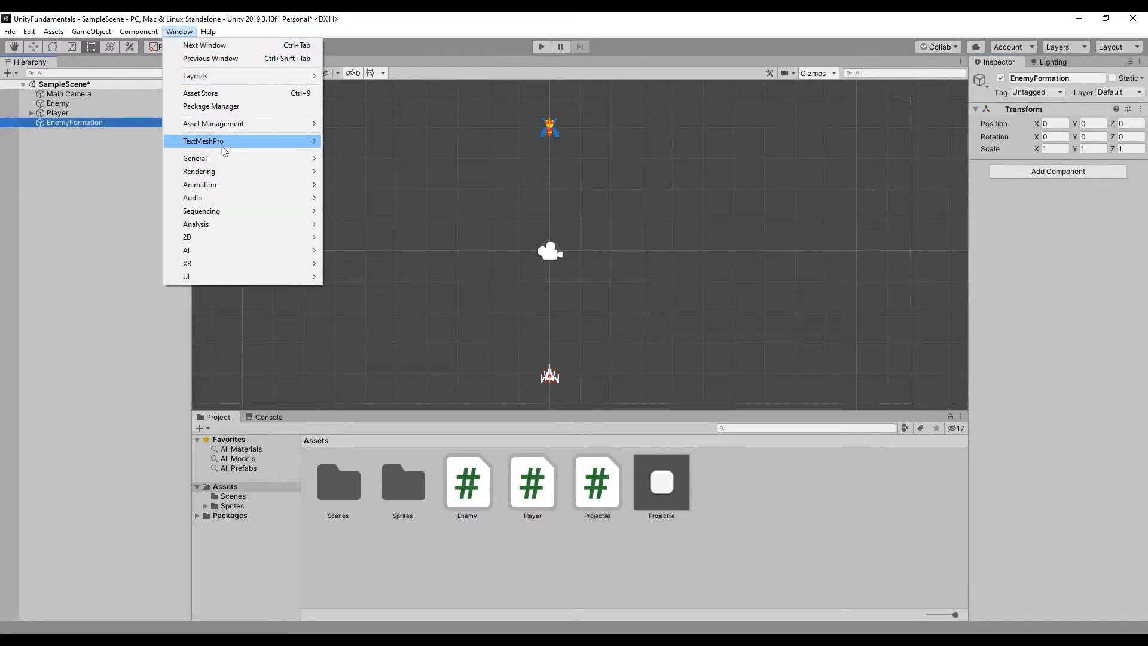
pyautogui.moveTo(220, 212)
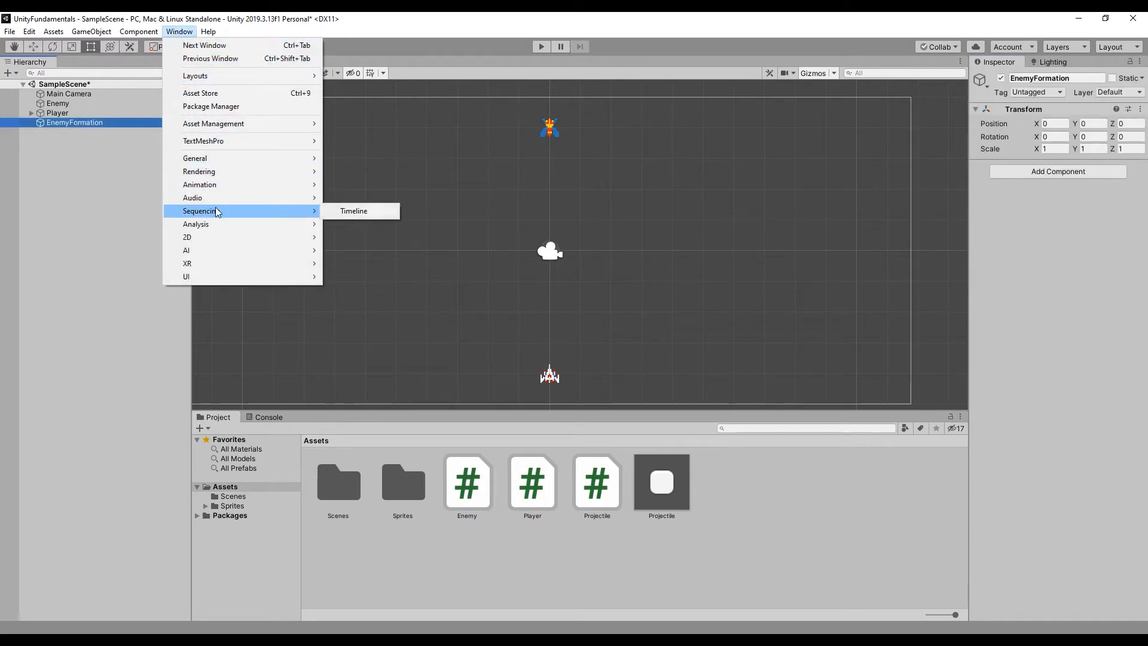
pyautogui.click(359, 212)
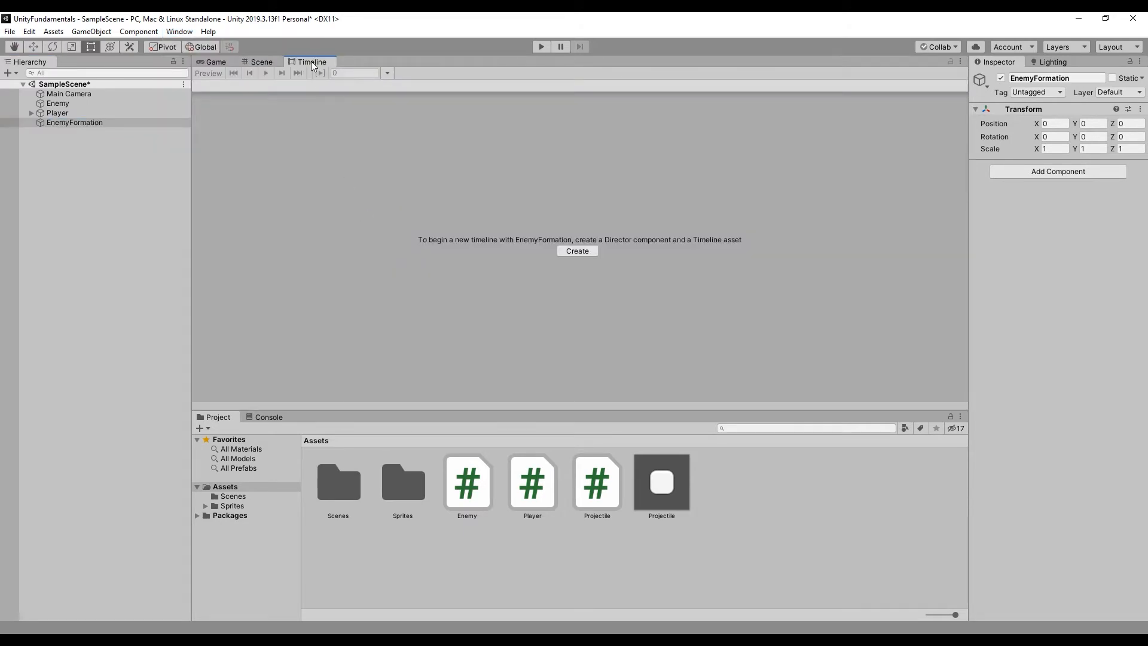
pyautogui.moveTo(311, 61); pyautogui.dragTo(307, 418)
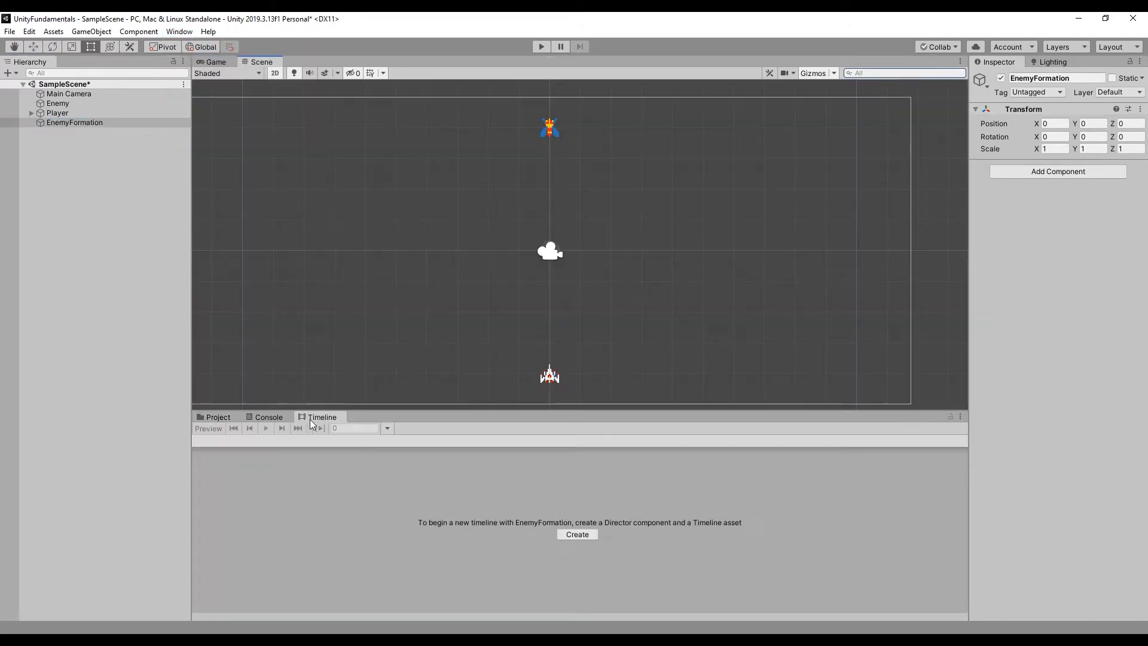
# Create a timeline and Director component for EnemyFormation, saving the asset as EnemyFormation-CircleTimeline in Assets.
pyautogui.click(81, 123)
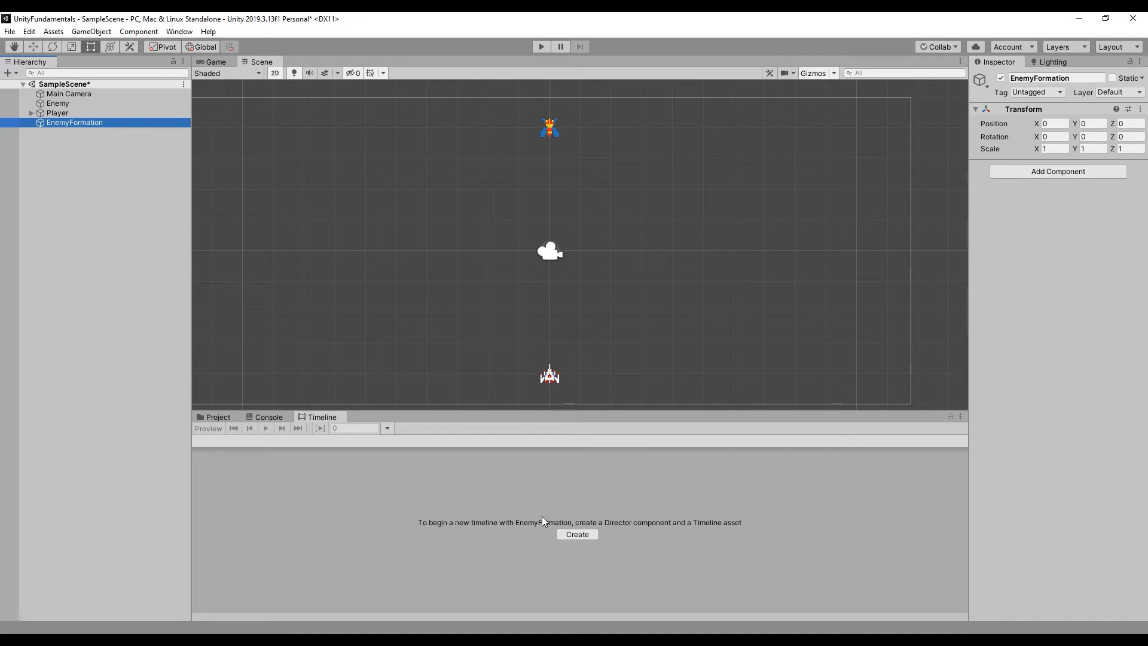
pyautogui.click(590, 535)
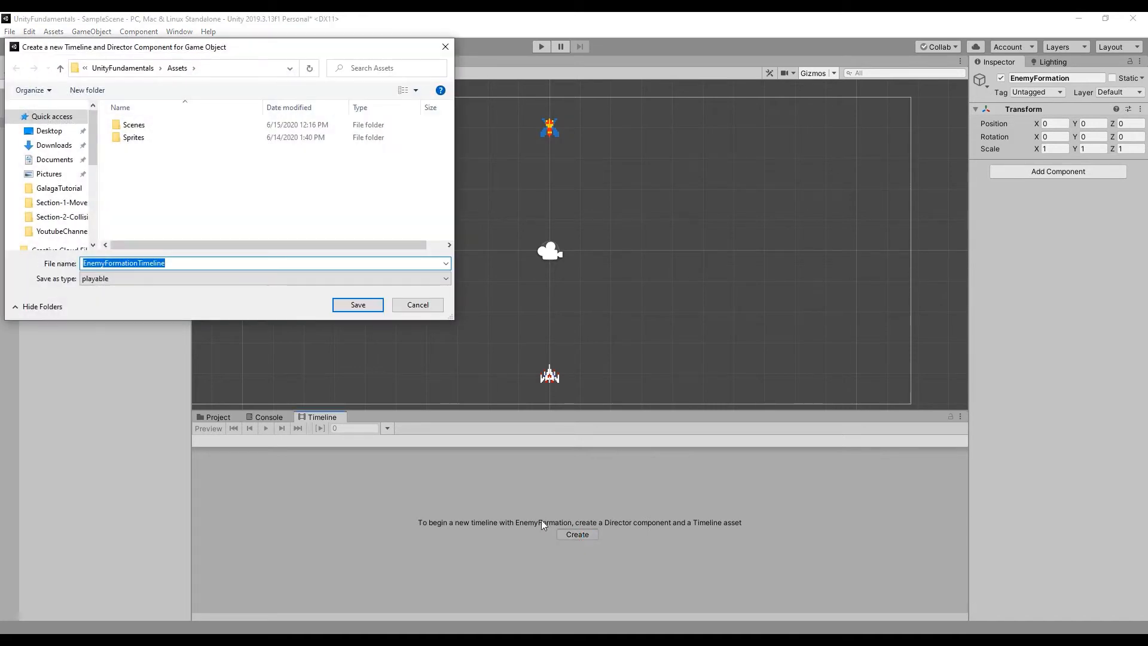
pyautogui.click(203, 263)
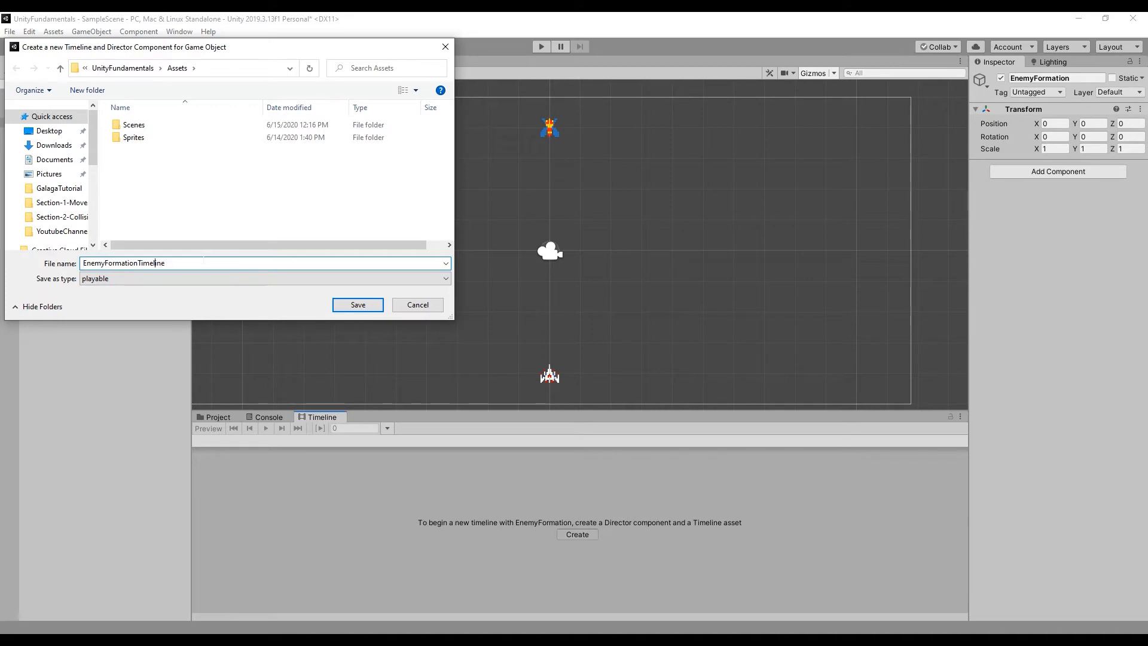
pyautogui.hotkey('shift', 'End')
pyautogui.press('Delete')
pyautogui.write('-CircleTimeline')
pyautogui.press('Return')
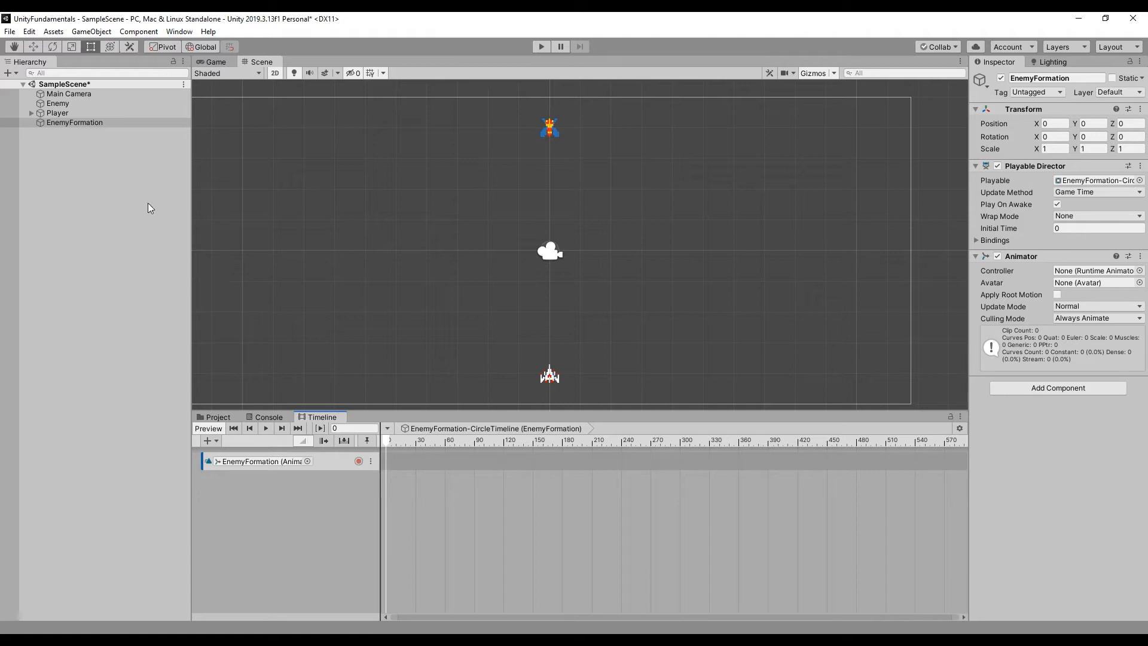
# Make Enemy a child of EnemyFormation and set its local position to 0, 1, 0.
pyautogui.moveTo(61, 103); pyautogui.dragTo(64, 124)
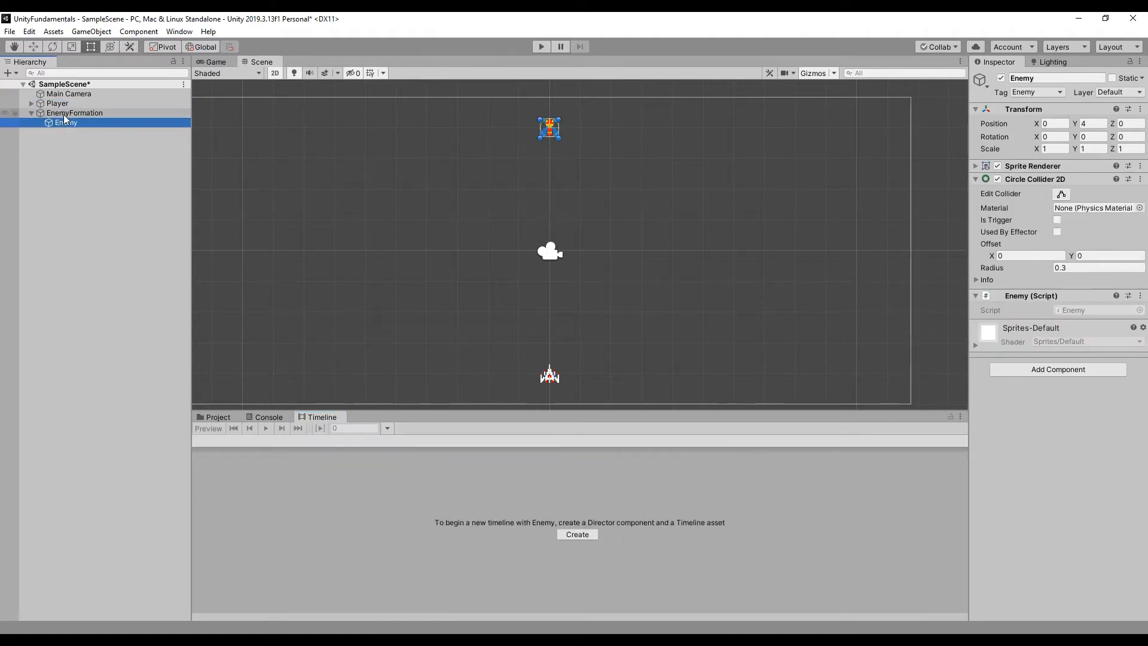
pyautogui.click(1140, 109)
pyautogui.click(1093, 121)
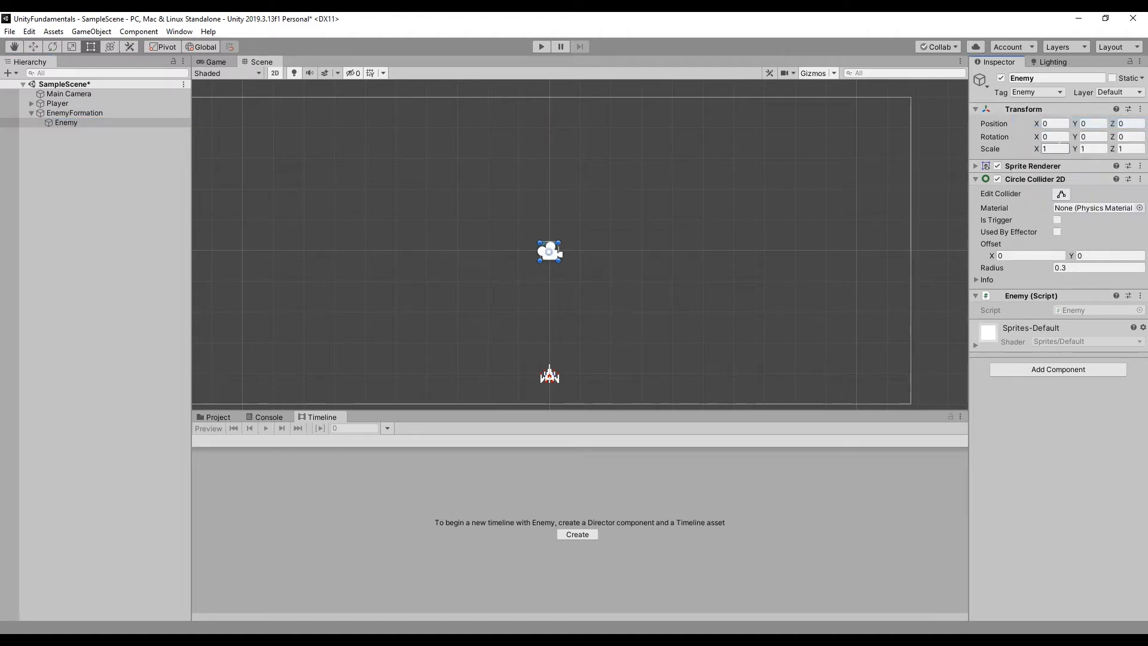
pyautogui.click(1099, 124)
pyautogui.write('1')
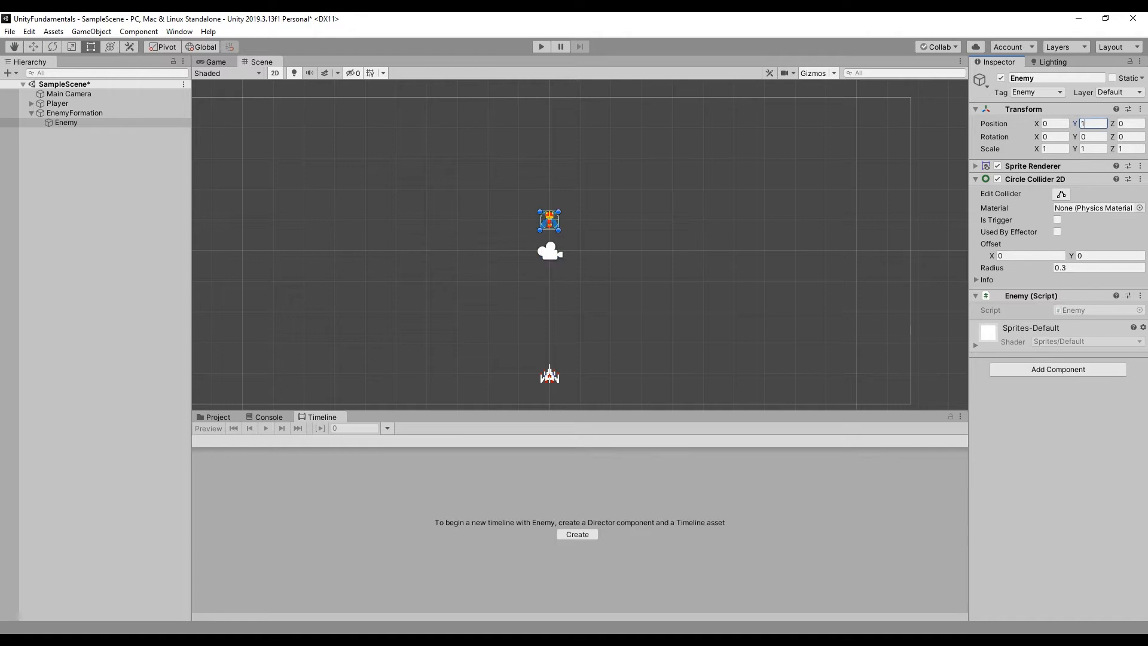
# Move the EnemyFormation object up and set its Y position to exactly 3.
pyautogui.click(74, 113)
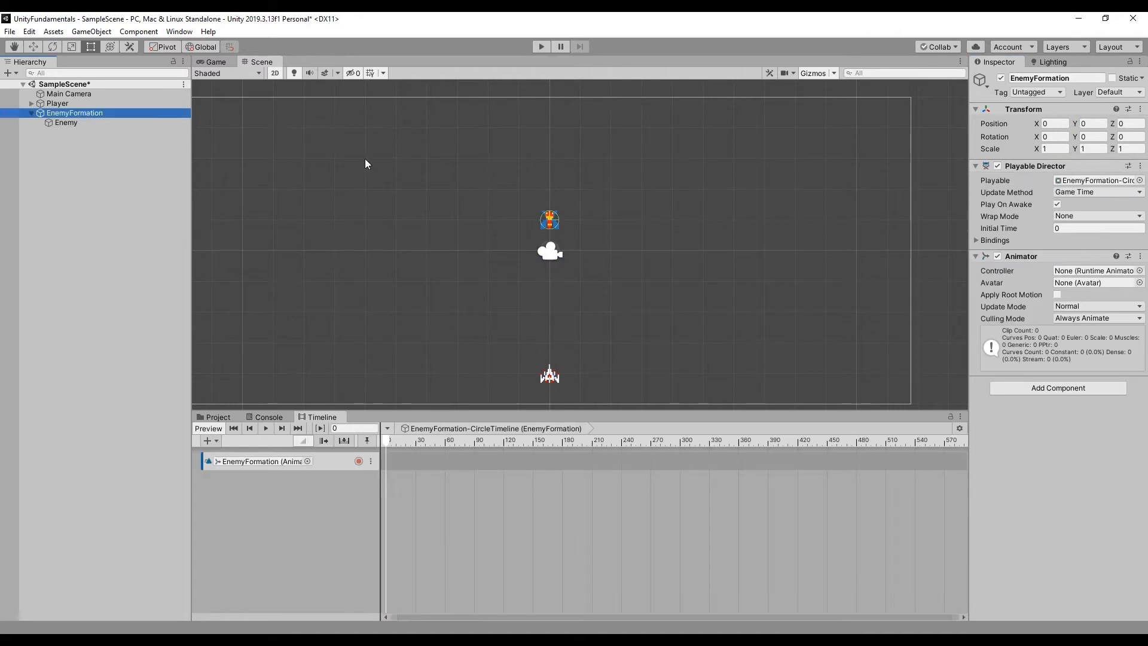
pyautogui.press('w')
pyautogui.moveTo(551, 199); pyautogui.dragTo(558, 106)
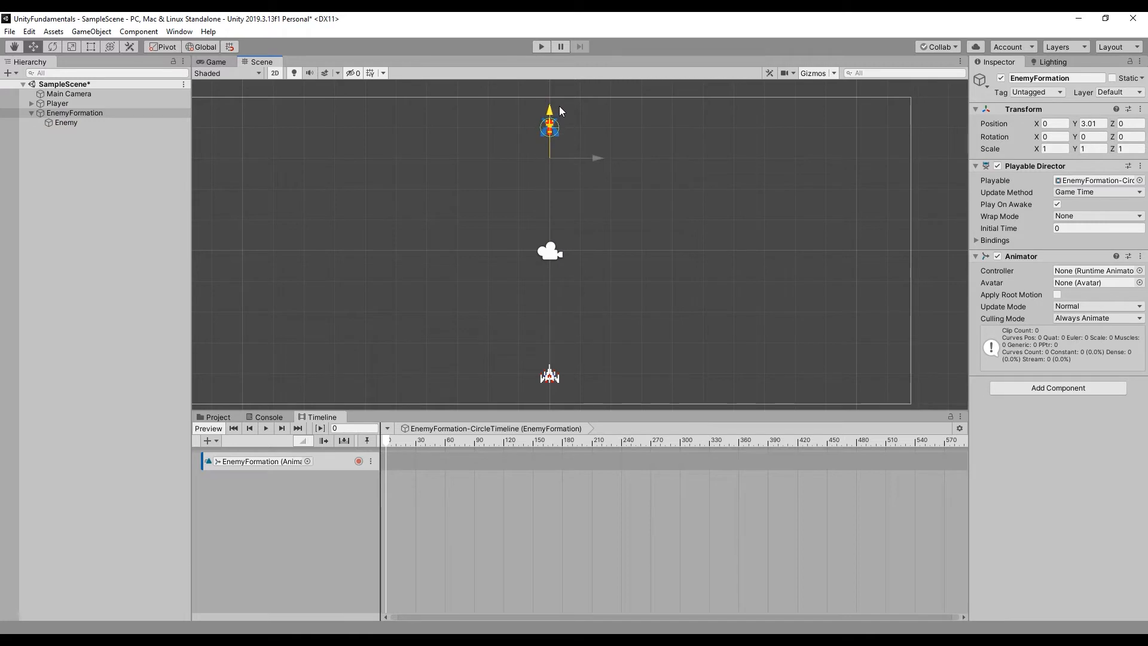
pyautogui.click(1092, 123)
pyautogui.write('3')
pyautogui.click(81, 170)
pyautogui.click(67, 114)
pyautogui.click(67, 123)
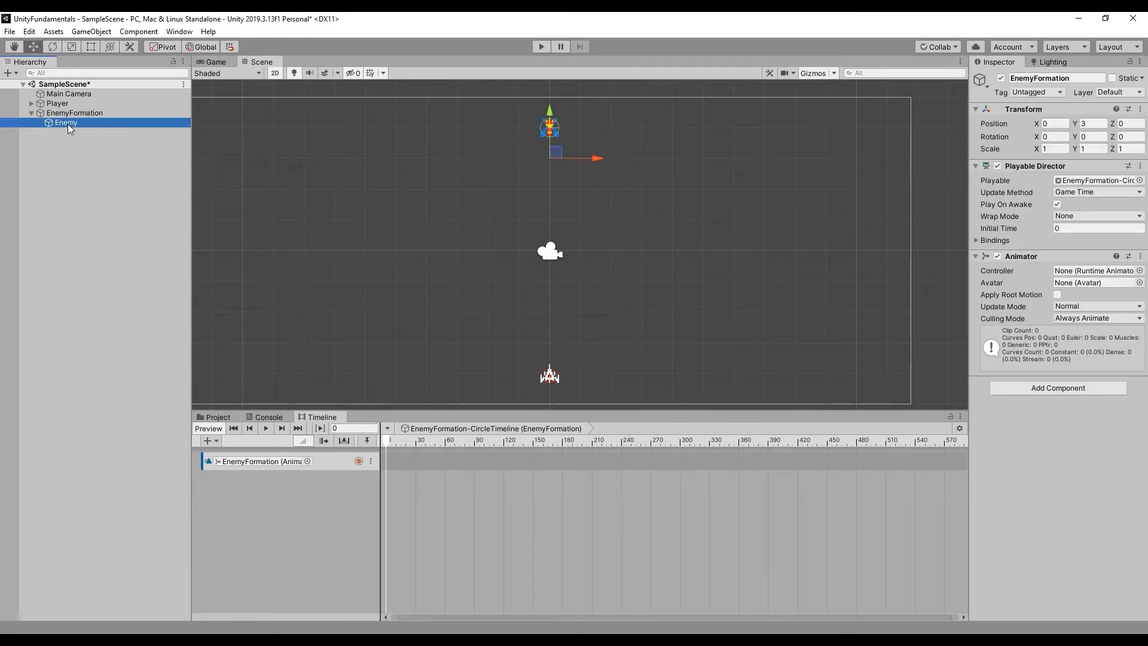
# Start recording on the EnemyFormation animation track and key its position at frame 90 to X -5, Y 2.
pyautogui.click(67, 115)
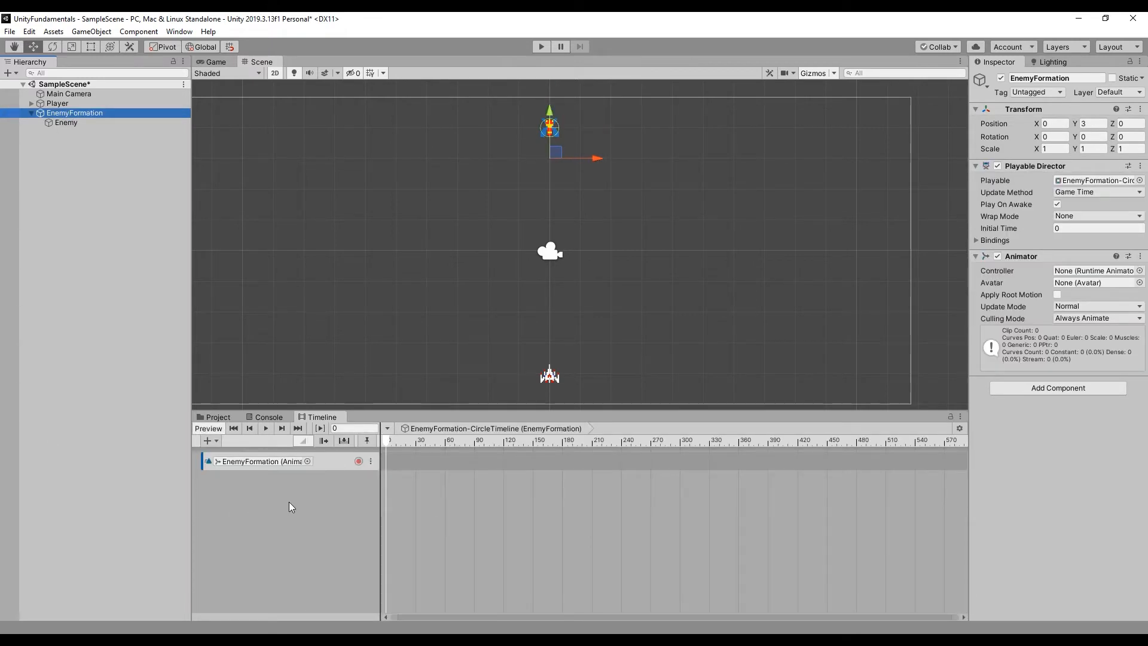
pyautogui.click(358, 462)
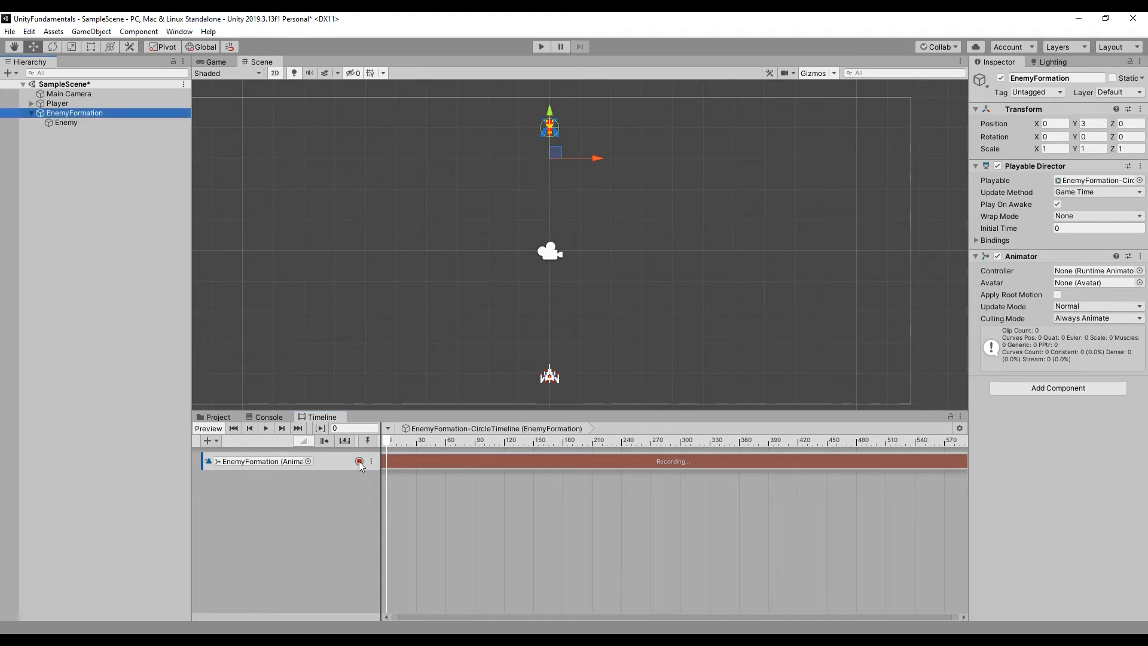
pyautogui.moveTo(386, 441); pyautogui.dragTo(475, 442)
pyautogui.click(1056, 123)
pyautogui.write('-5')
pyautogui.press('Return')
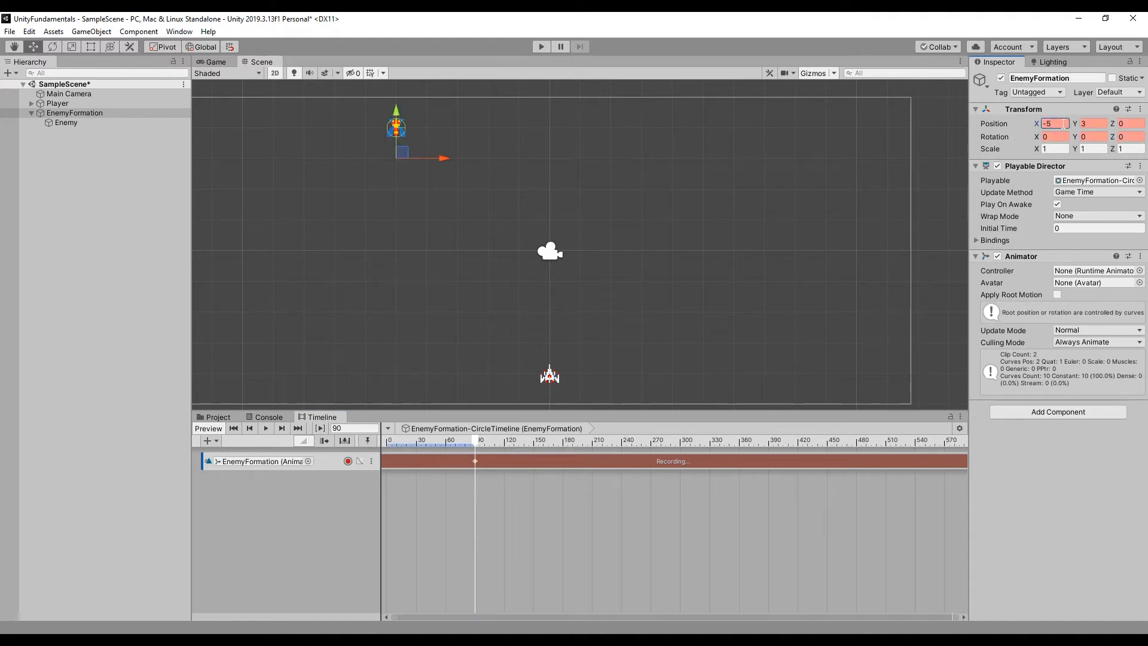
pyautogui.click(1083, 124)
pyautogui.write('2')
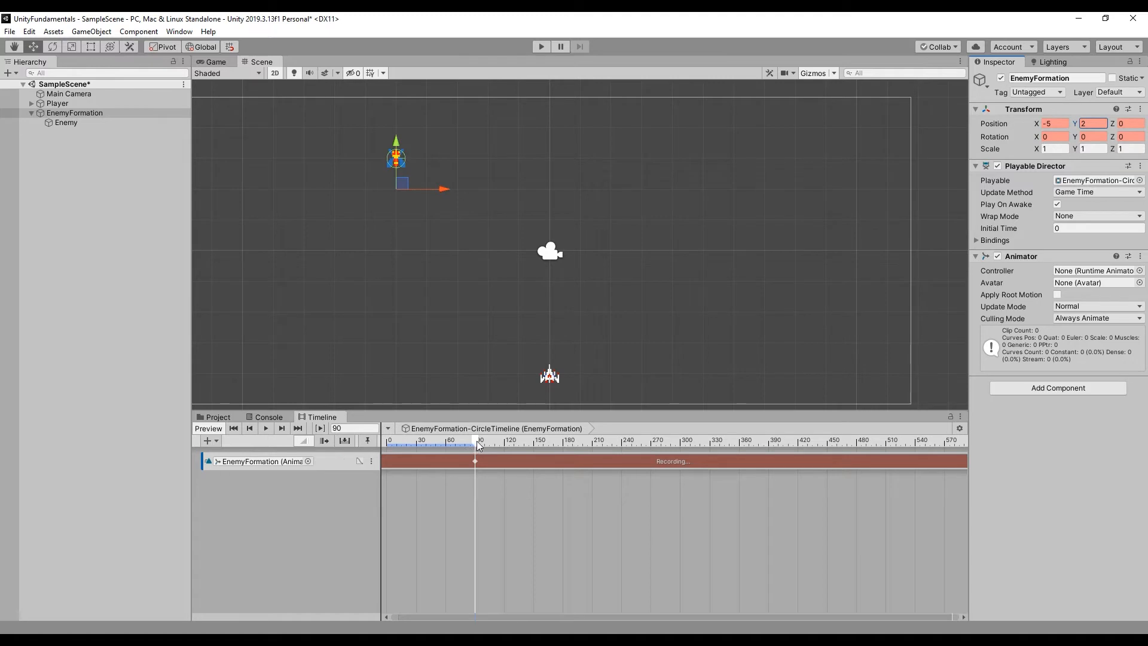
# Key the EnemyFormation position at frame 0 to X 0, Y 3.
pyautogui.moveTo(476, 441); pyautogui.dragTo(310, 440)
pyautogui.click(1095, 124)
pyautogui.press('BackSpace')
pyautogui.write('3')
pyautogui.click(1056, 123)
pyautogui.write('0')
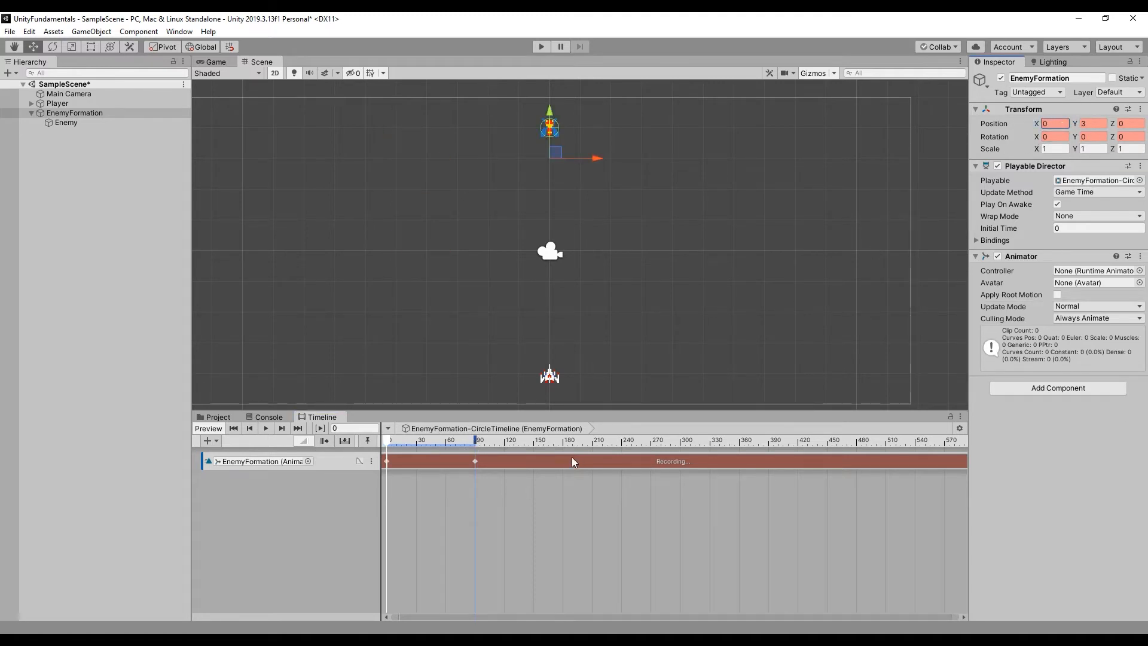
# Key the EnemyFormation position at frame 180 to X 0, Y 1.
pyautogui.moveTo(389, 442); pyautogui.dragTo(562, 446)
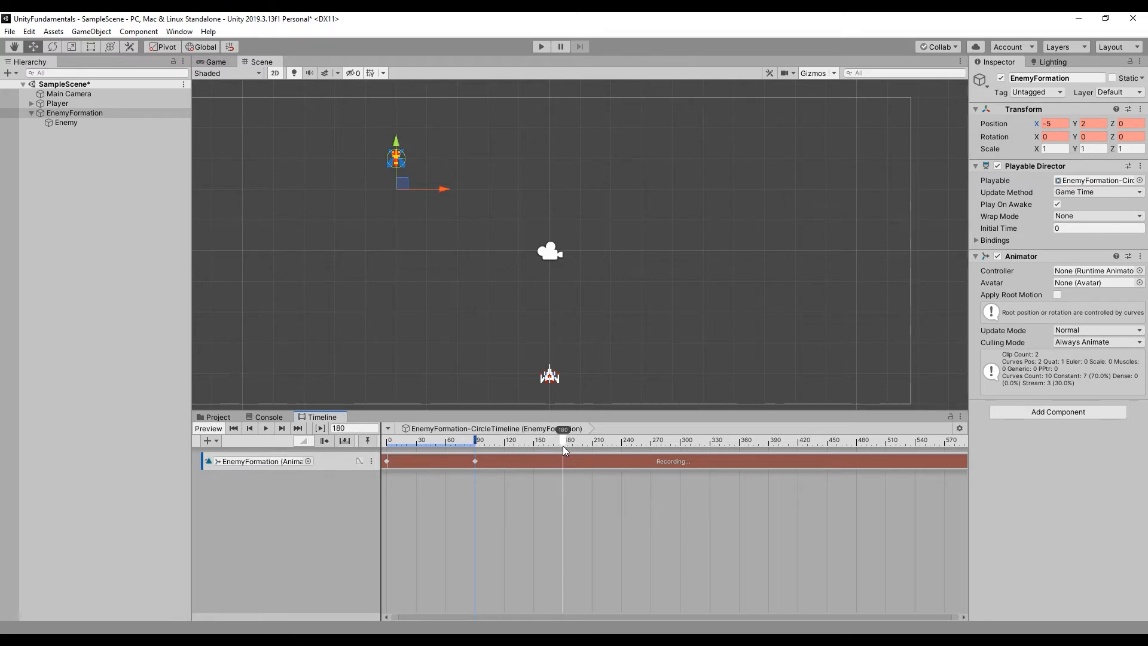
pyautogui.click(1092, 124)
pyautogui.write('1')
pyautogui.hotkey('shift', 'Tab')
pyautogui.write('0')
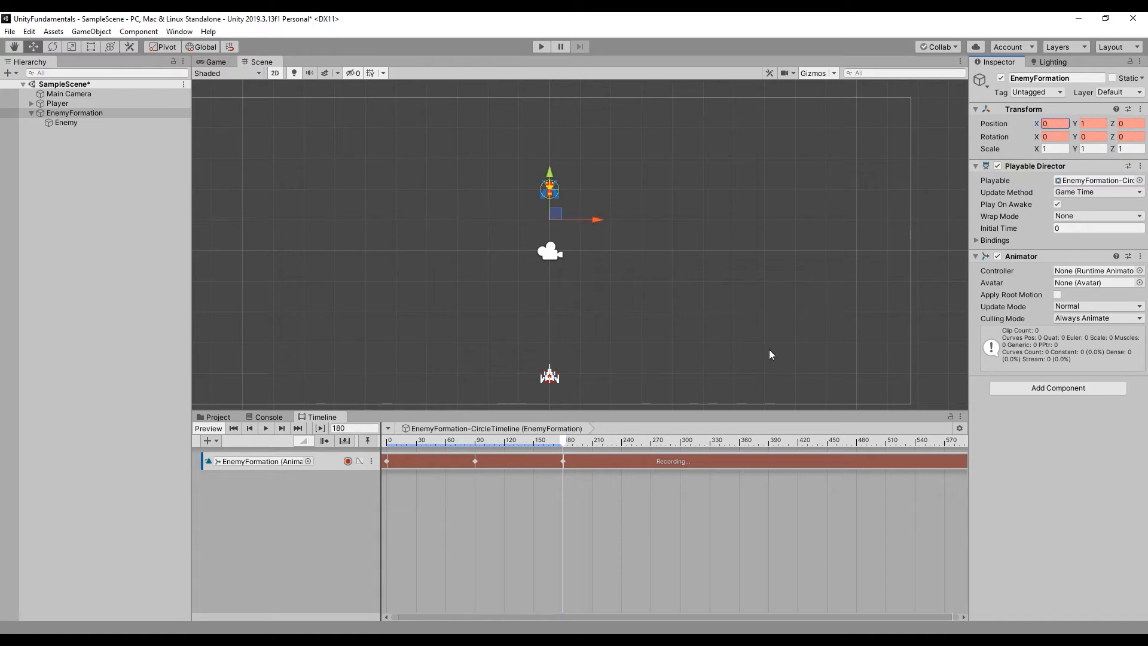
pyautogui.press('Return')
# Key the EnemyFormation position at frame 270 to X 5, Y 2.
pyautogui.moveTo(568, 444); pyautogui.dragTo(651, 446)
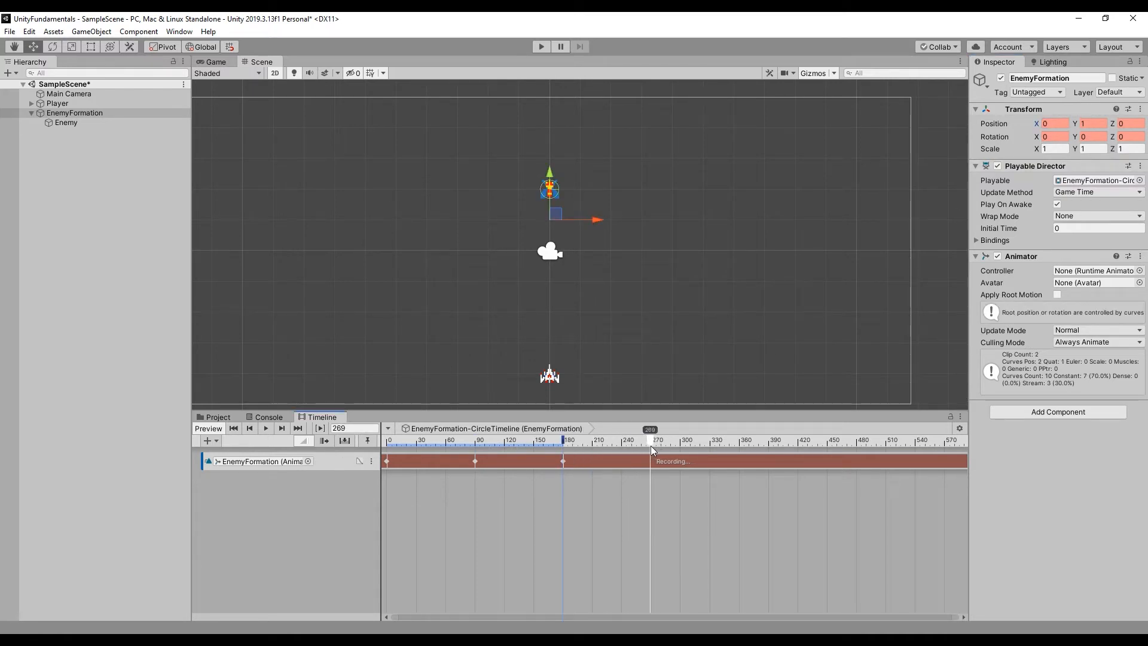
pyautogui.click(1055, 123)
pyautogui.write('5')
pyautogui.click(1095, 123)
pyautogui.write('2')
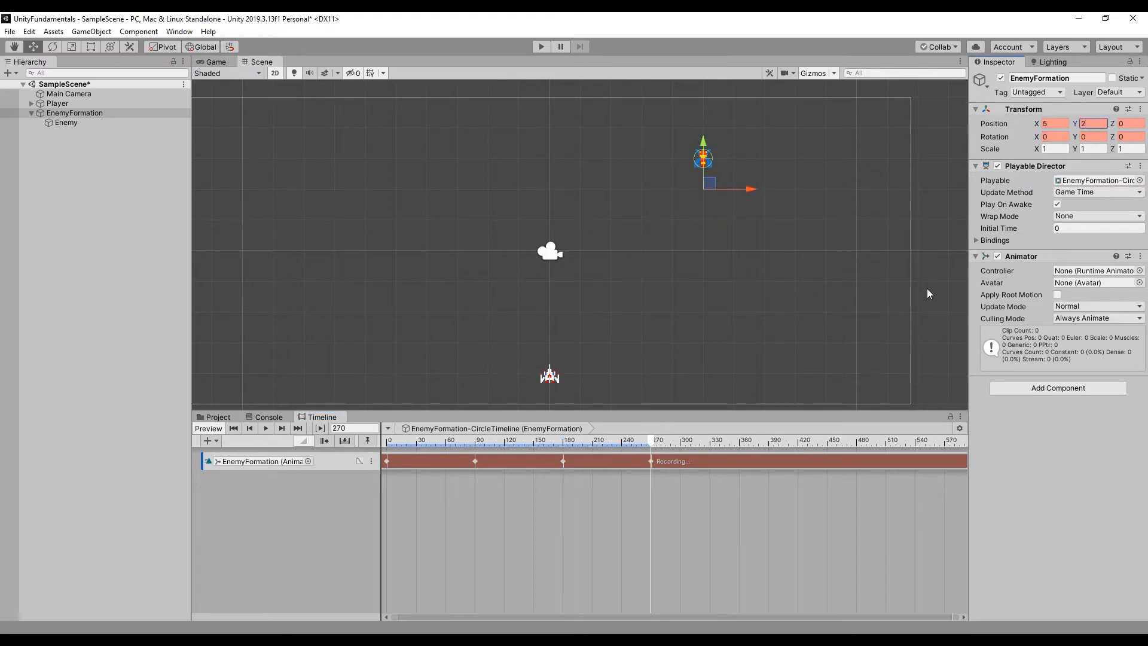
# Key the EnemyFormation position at frame 360 to X 0, Y 3.
pyautogui.moveTo(650, 441); pyautogui.dragTo(740, 440)
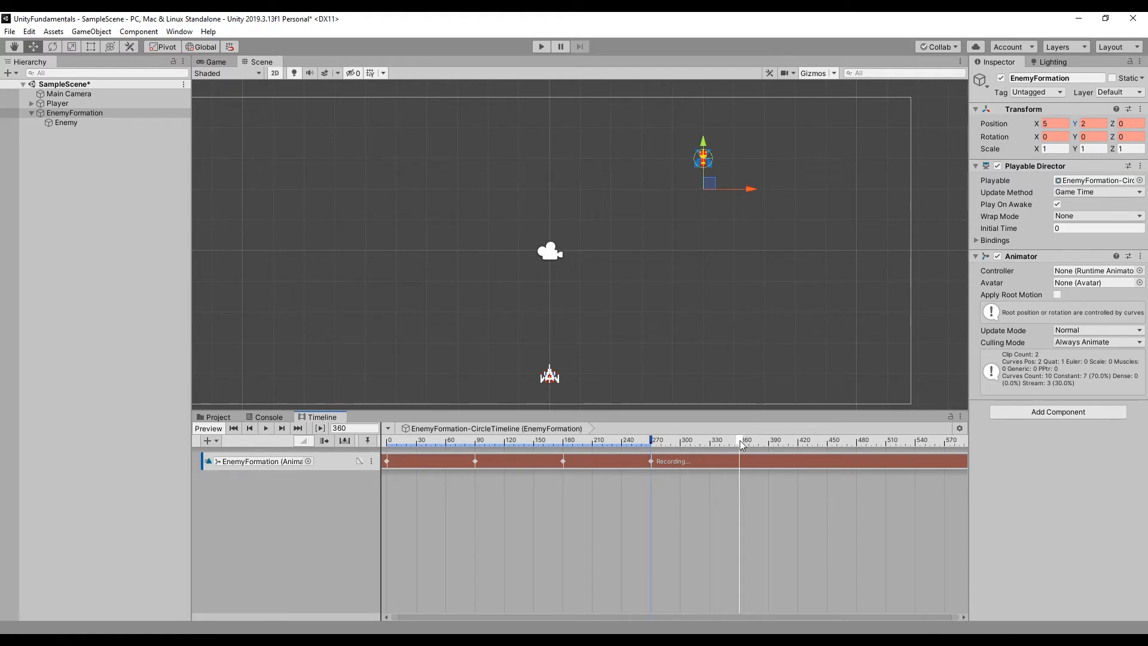
pyautogui.click(1103, 126)
pyautogui.write('3')
pyautogui.click(1059, 123)
pyautogui.write('0')
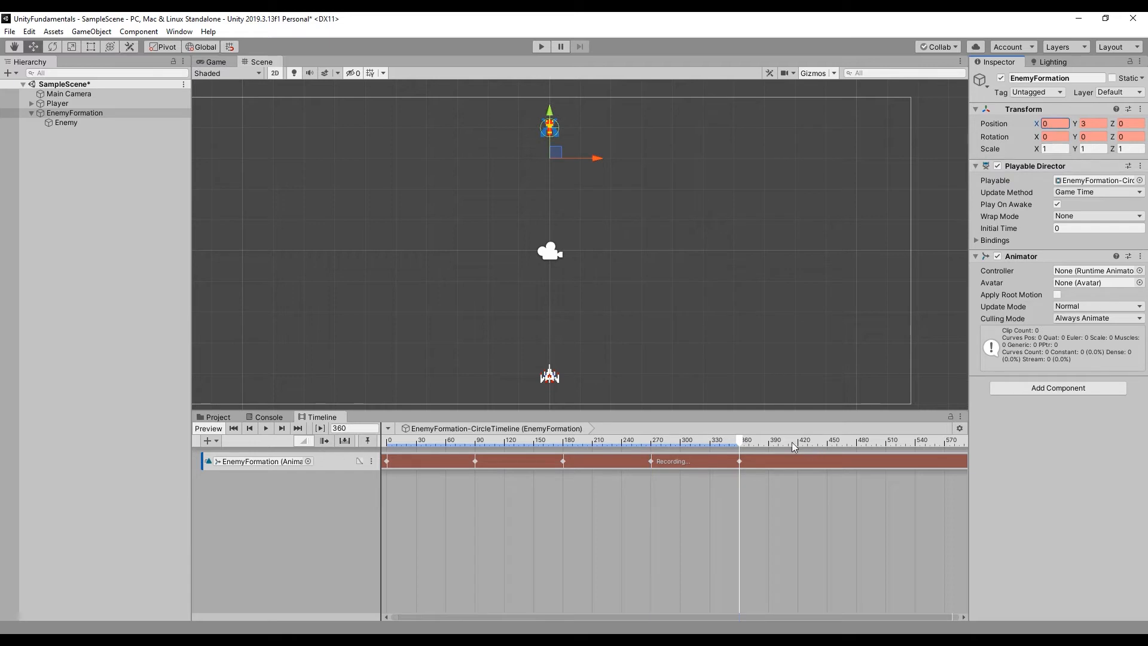
# Stop recording on the EnemyFormation track and preview the animation from frame 0.
pyautogui.click(348, 461)
pyautogui.click(388, 440)
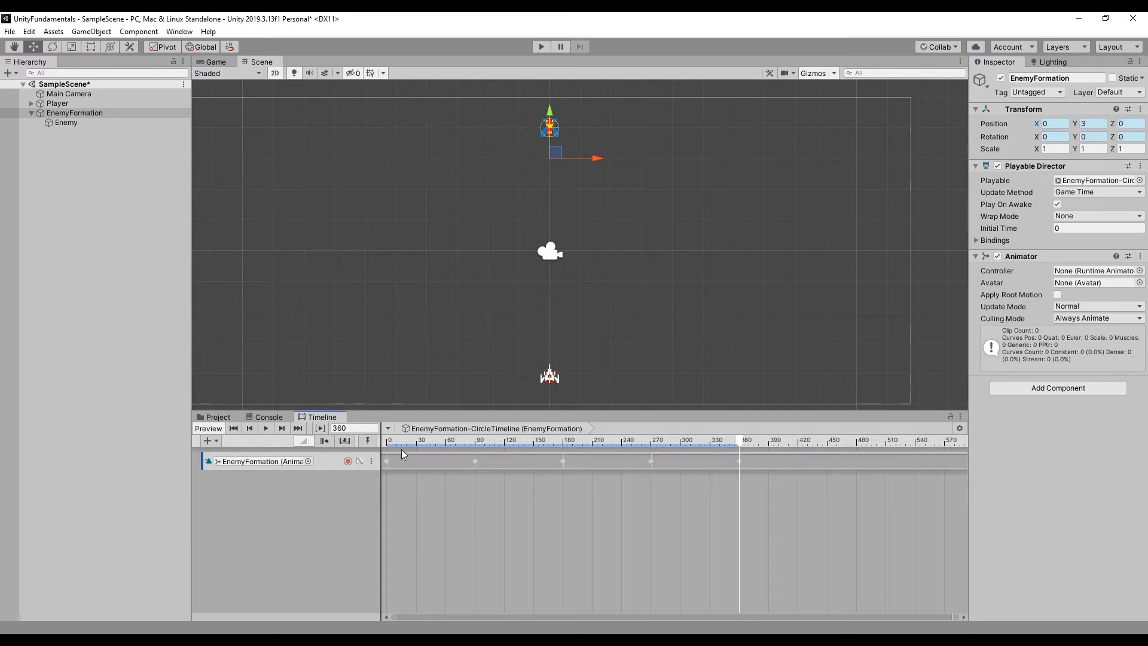
pyautogui.press('space')
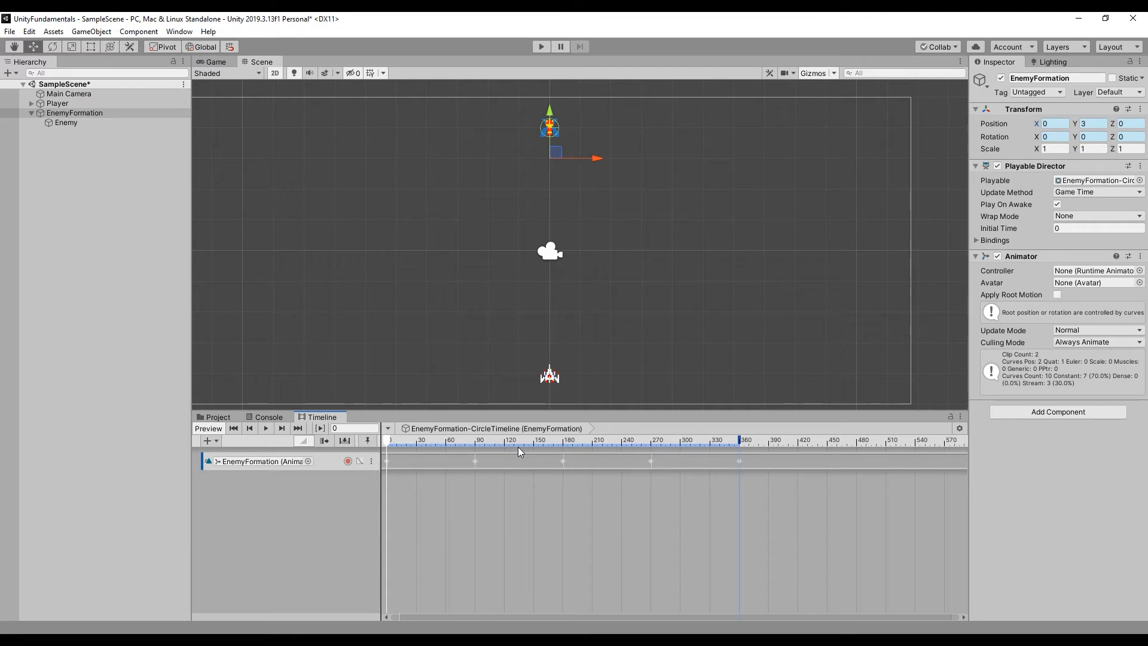
# Set the Wrap Mode of EnemyFormation's Playable Director to Loop.
pyautogui.click(68, 116)
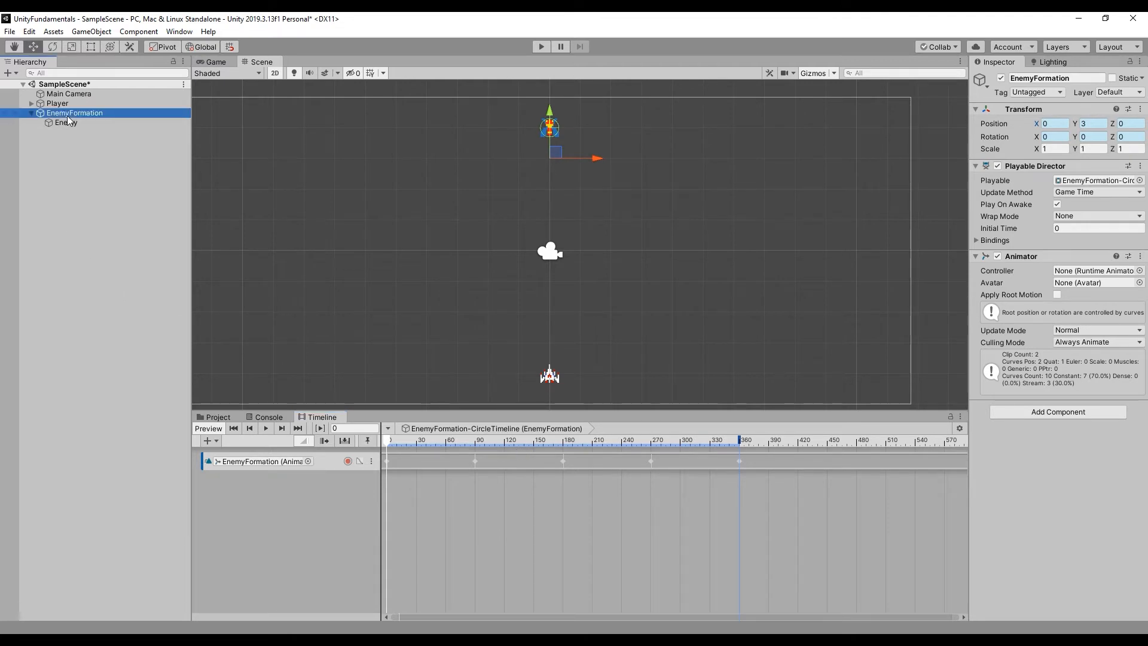
pyautogui.click(1080, 217)
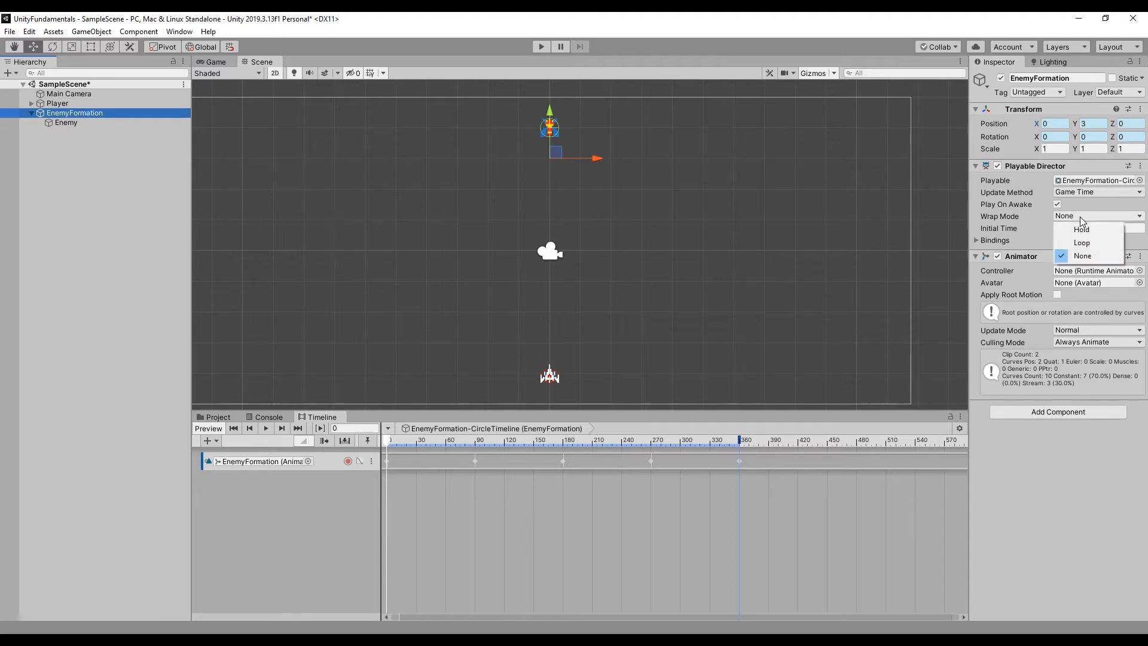
pyautogui.click(1090, 243)
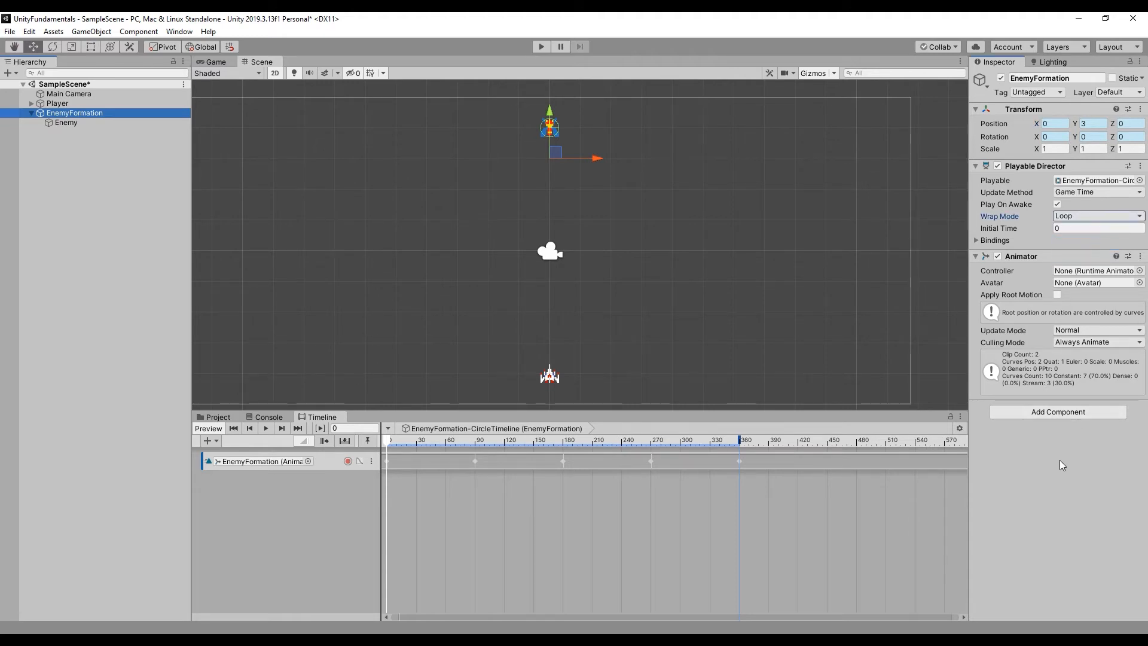
# Try removing the Animator component from EnemyFormation.
pyautogui.rightClick(1024, 257)
pyautogui.click(1044, 310)
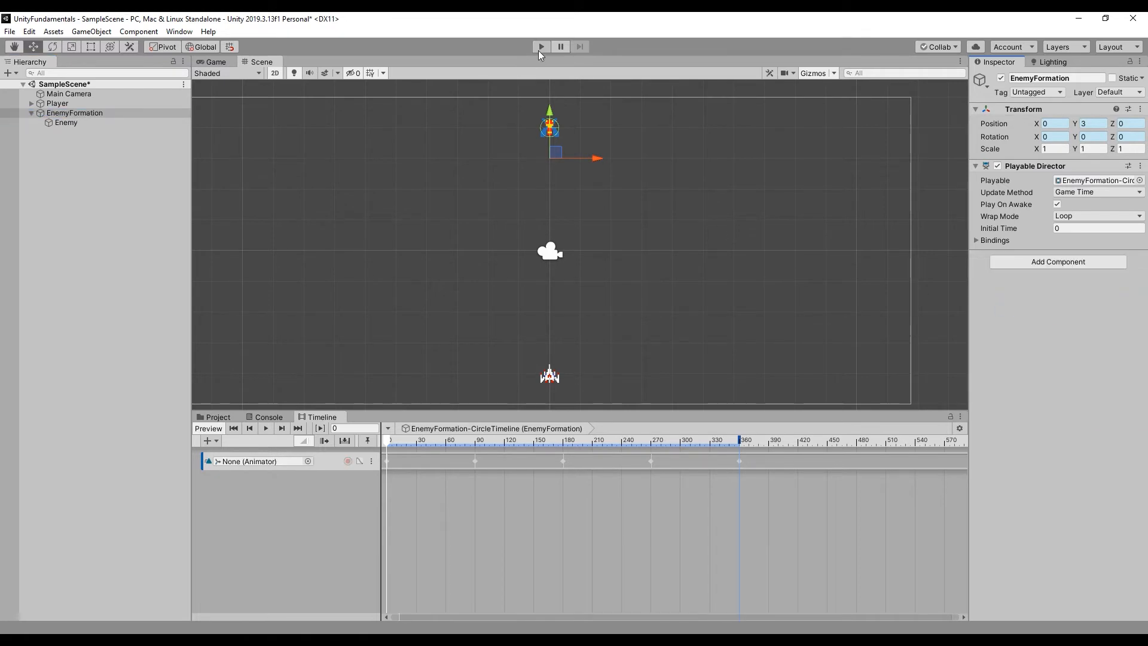
pyautogui.hotkey('ctrl', 's')
pyautogui.click(539, 48)
pyautogui.hotkey('ctrl', 'z')
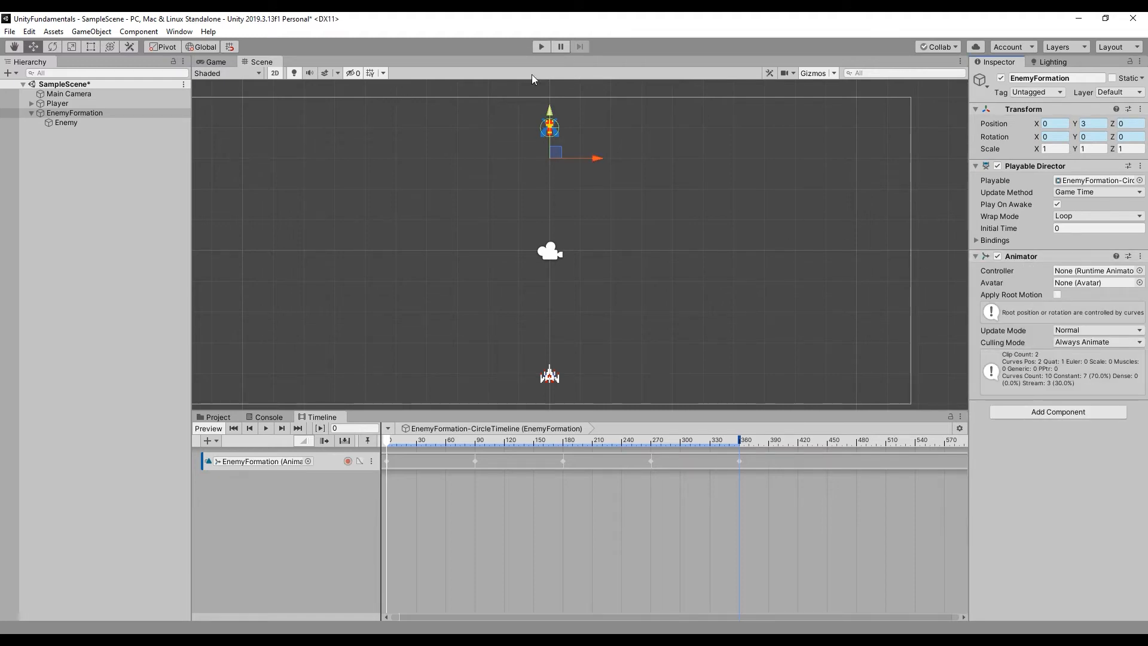
# Play-test the scene to check the enemy's looping movement, and stop the game.
pyautogui.click(539, 47)
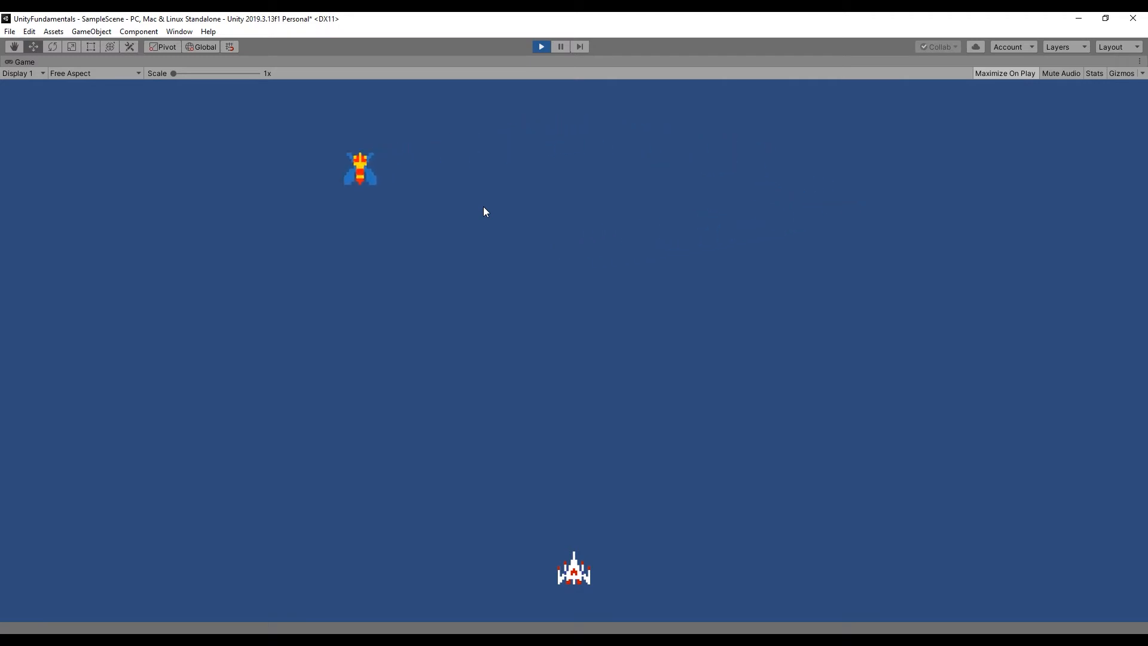
pyautogui.click(540, 48)
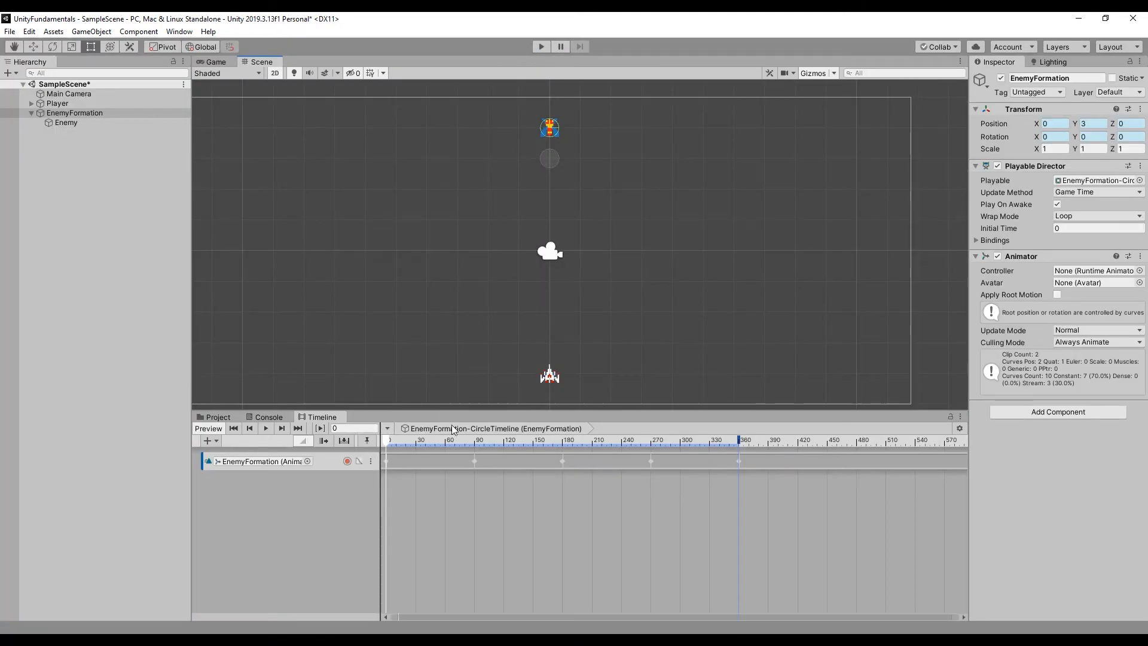
# Convert the recorded EnemyFormation animation track to a clip track.
pyautogui.click(447, 464)
pyautogui.rightClick(446, 464)
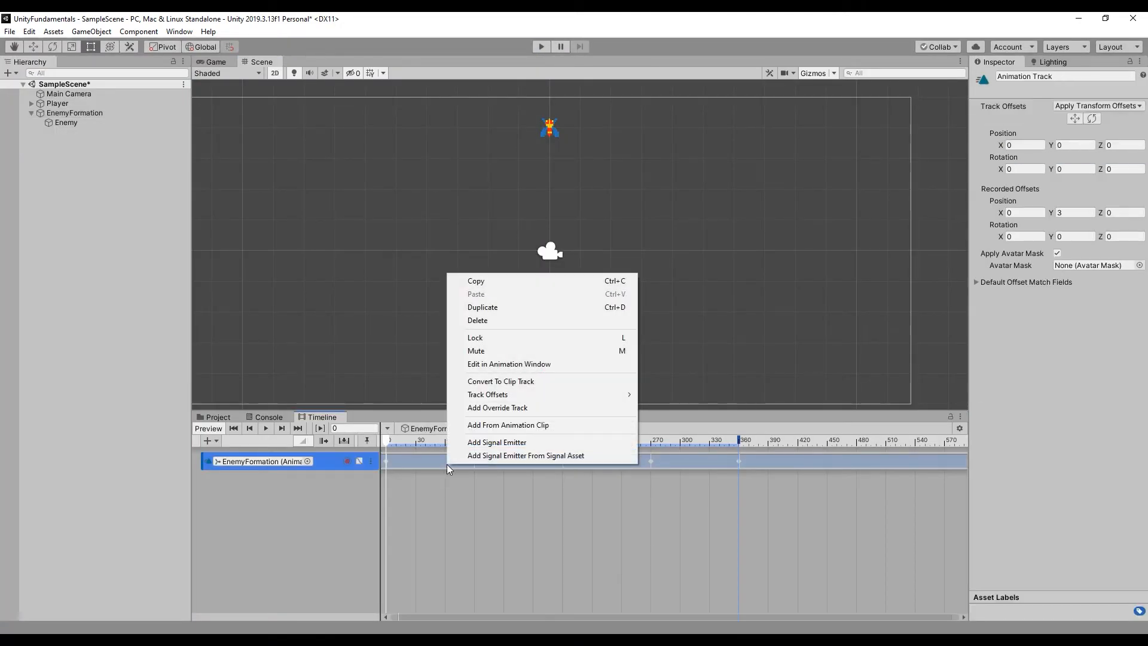
pyautogui.click(507, 381)
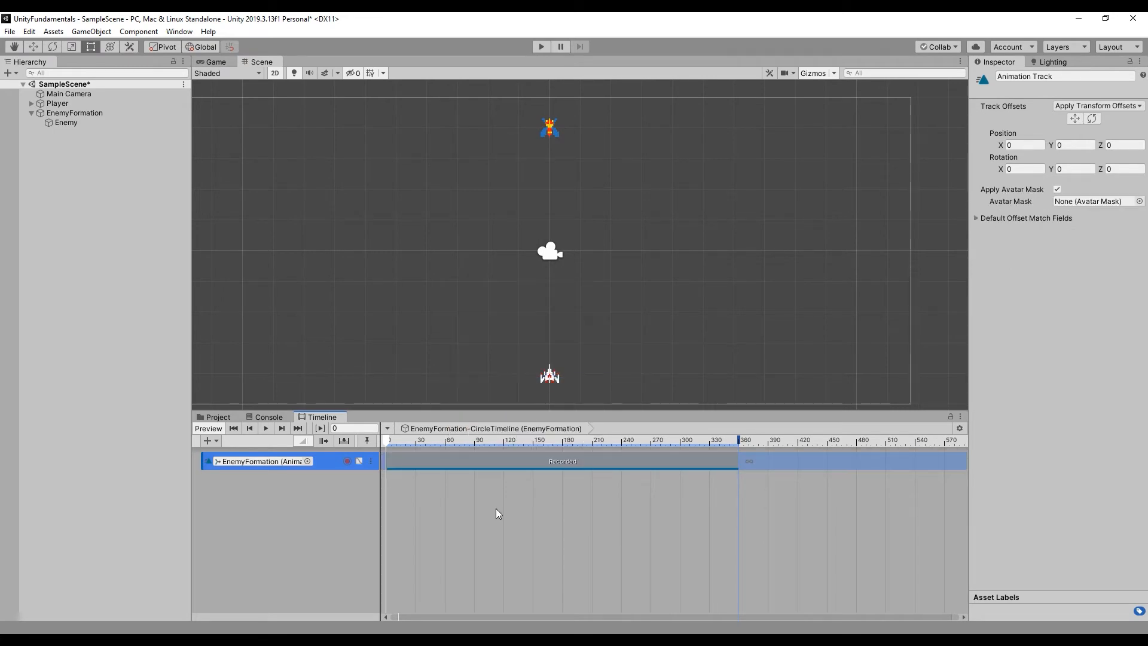
# Set the Recorded clip's Speed Multiplier to 0.8 and play-test the slower enemy movement.
pyautogui.click(505, 463)
pyautogui.click(1089, 206)
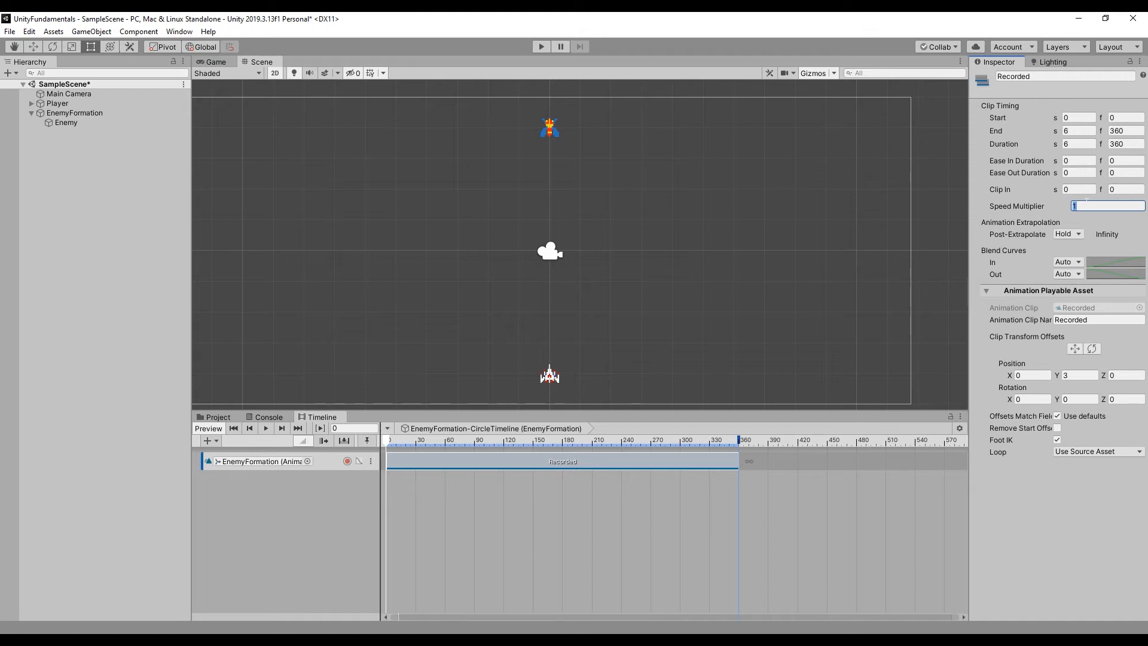
pyautogui.write('0.8')
pyautogui.press('Return')
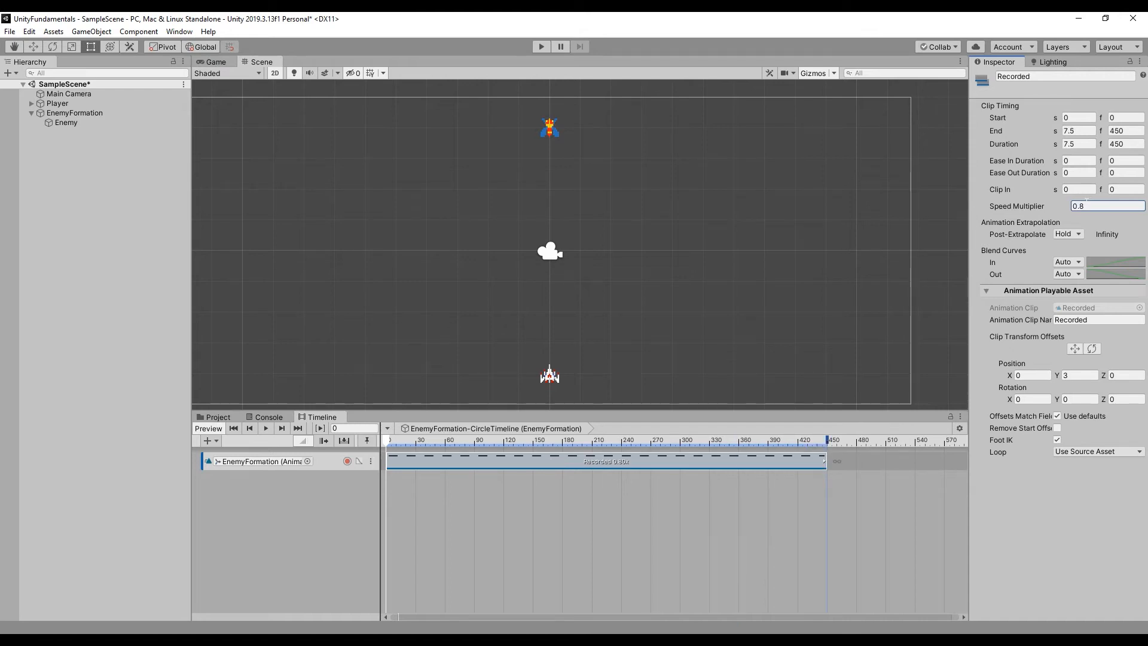
pyautogui.click(541, 47)
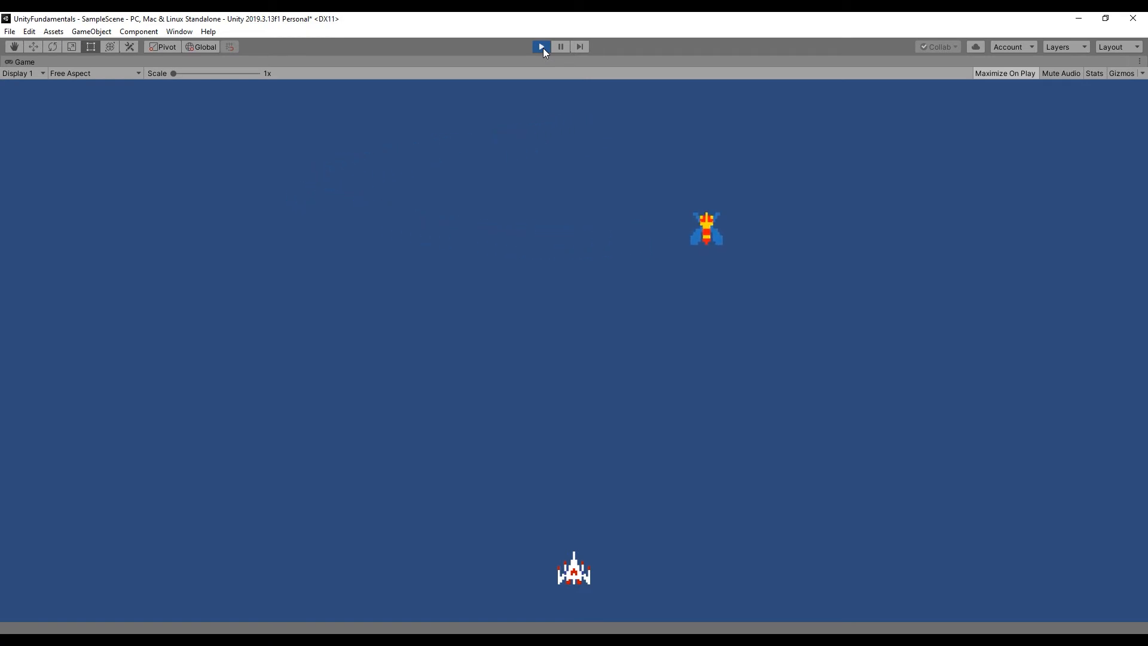
pyautogui.click(543, 47)
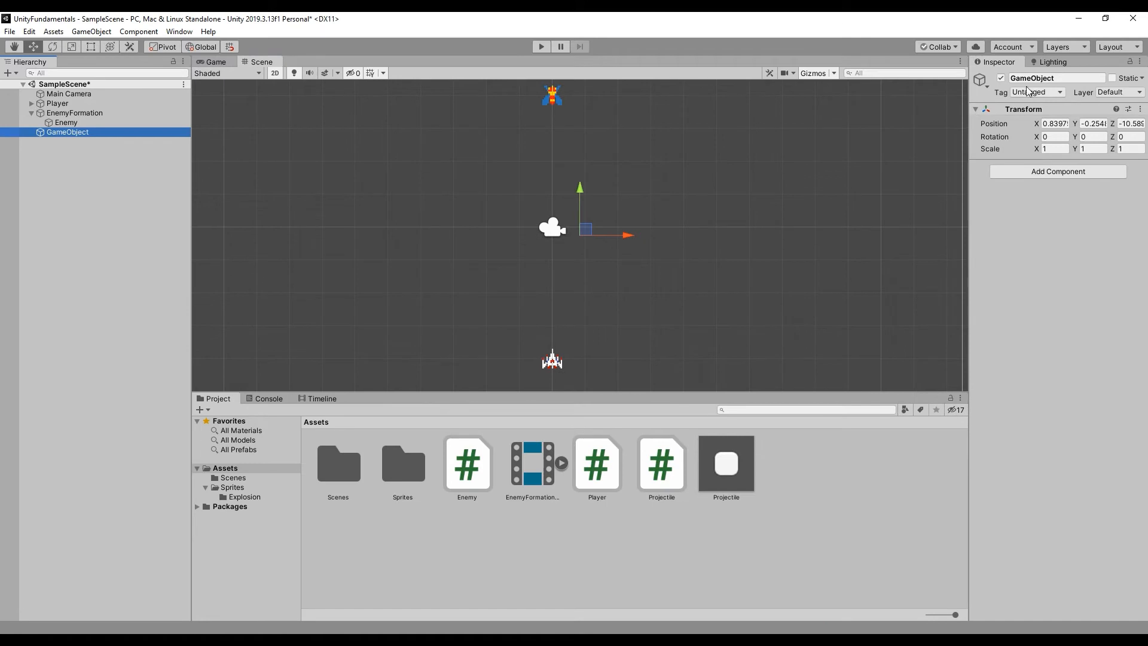
# Rename the new GameObject as Explosion.
pyautogui.click(1057, 77)
pyautogui.write('Expl')
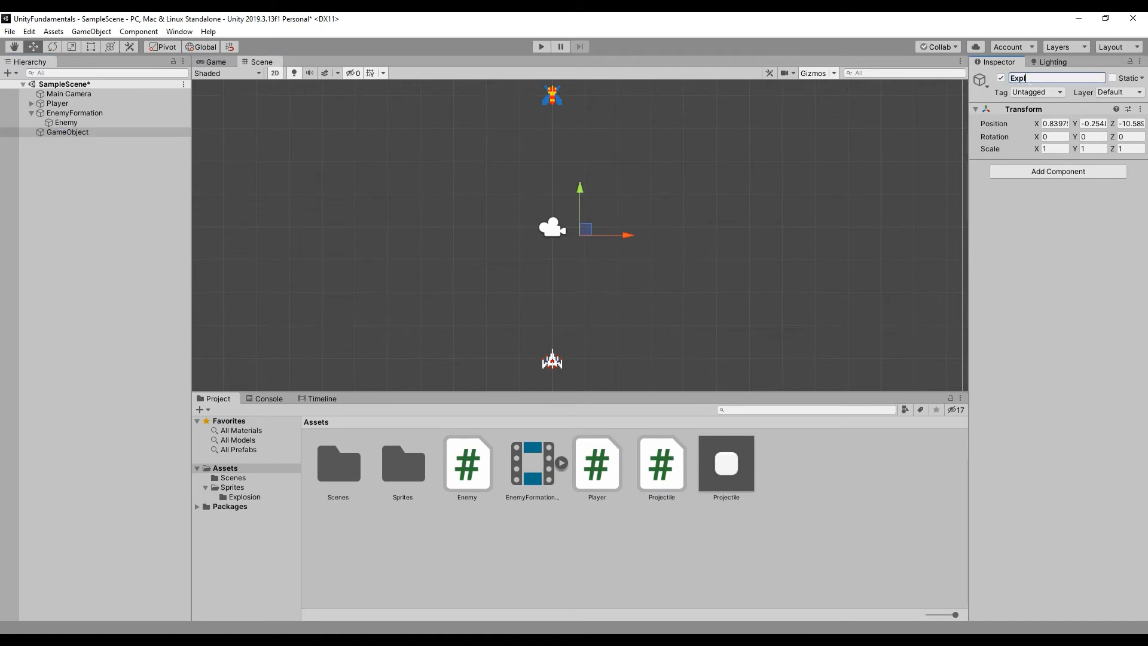
pyautogui.write('osion')
pyautogui.press('Return')
# Reset the Explosion object's transform and move it along X to about -1.99.
pyautogui.click(1140, 108)
pyautogui.click(1034, 119)
pyautogui.moveTo(602, 229); pyautogui.dragTo(536, 227)
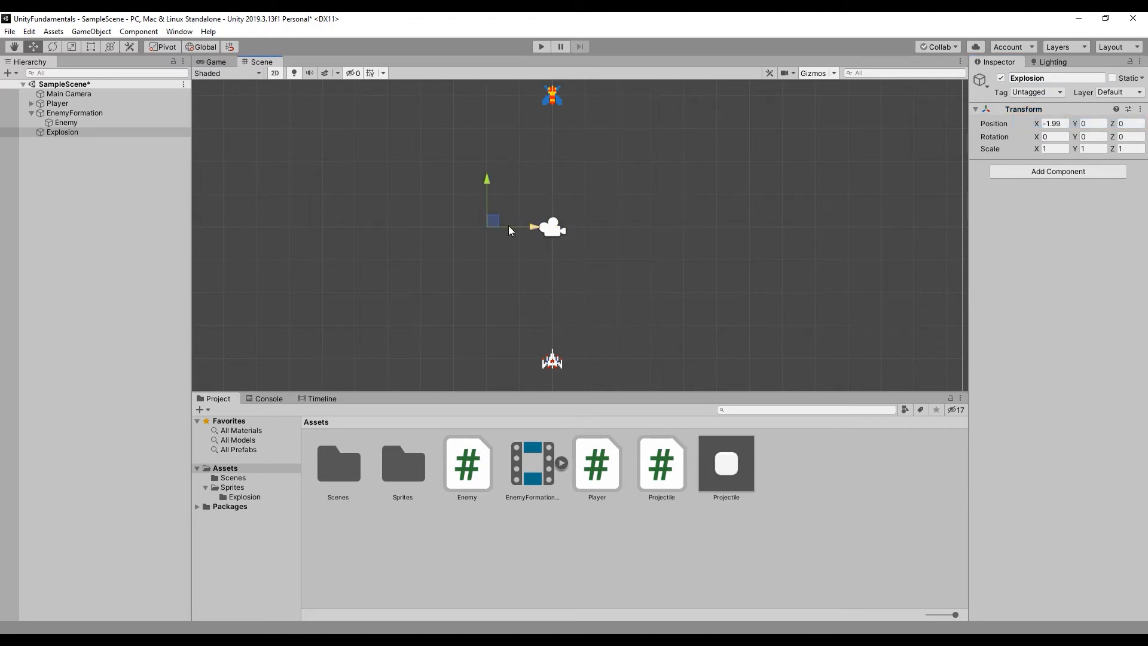
# With the Explosion object selected, open the Animation window and dock it beside the Scene view.
pyautogui.click(96, 150)
pyautogui.click(69, 132)
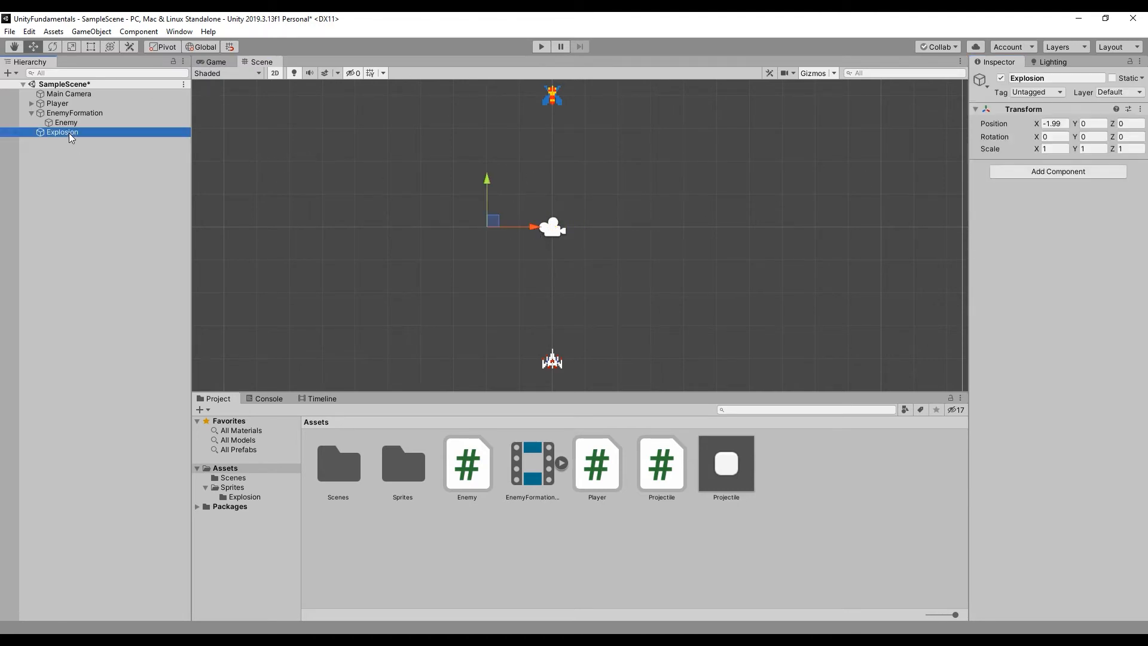
pyautogui.click(172, 34)
pyautogui.moveTo(250, 183)
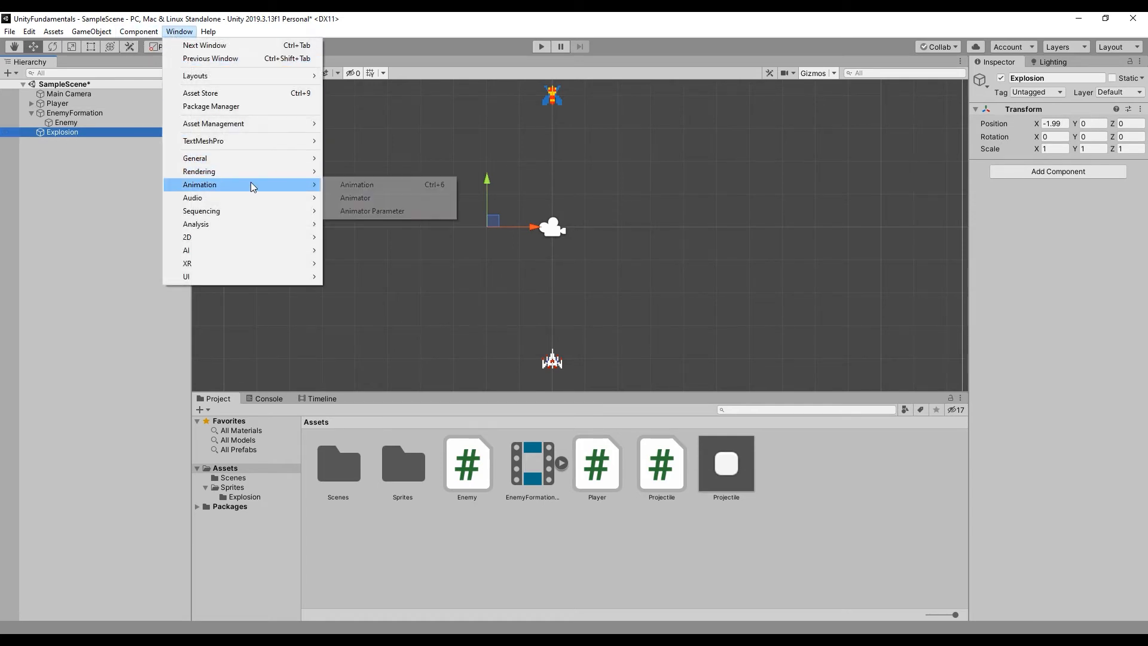
pyautogui.click(378, 186)
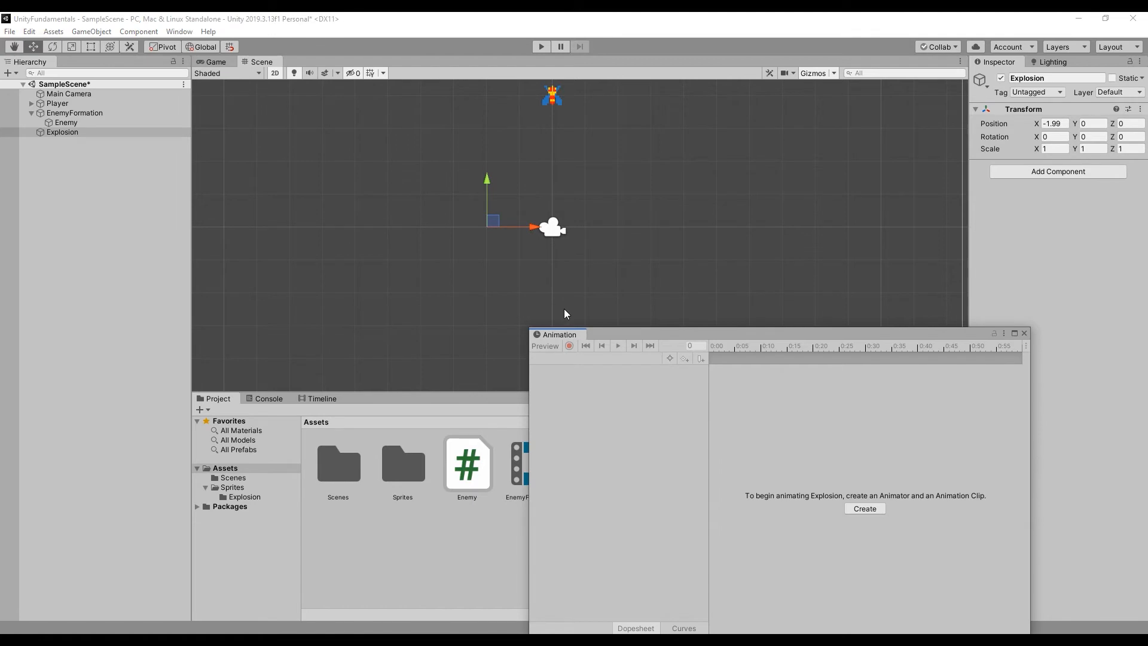
pyautogui.moveTo(560, 335); pyautogui.dragTo(295, 58)
pyautogui.moveTo(24, 63); pyautogui.dragTo(365, 193)
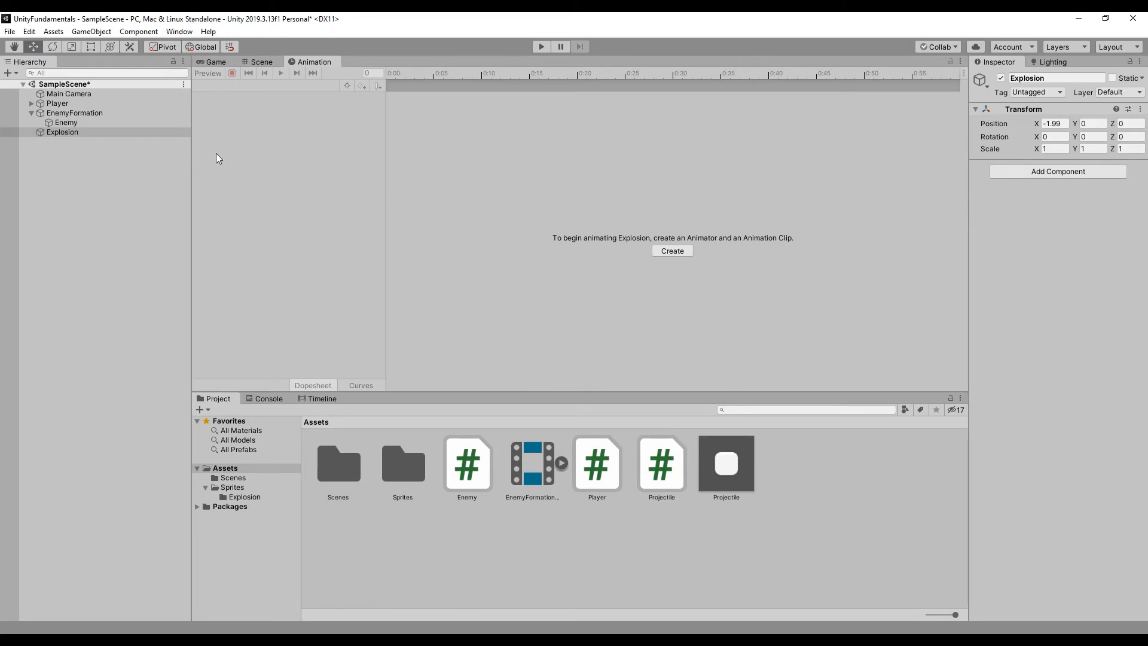
# Create an Animator and an animation clip named Explosion for the Explosion object, saved in Assets.
pyautogui.click(64, 134)
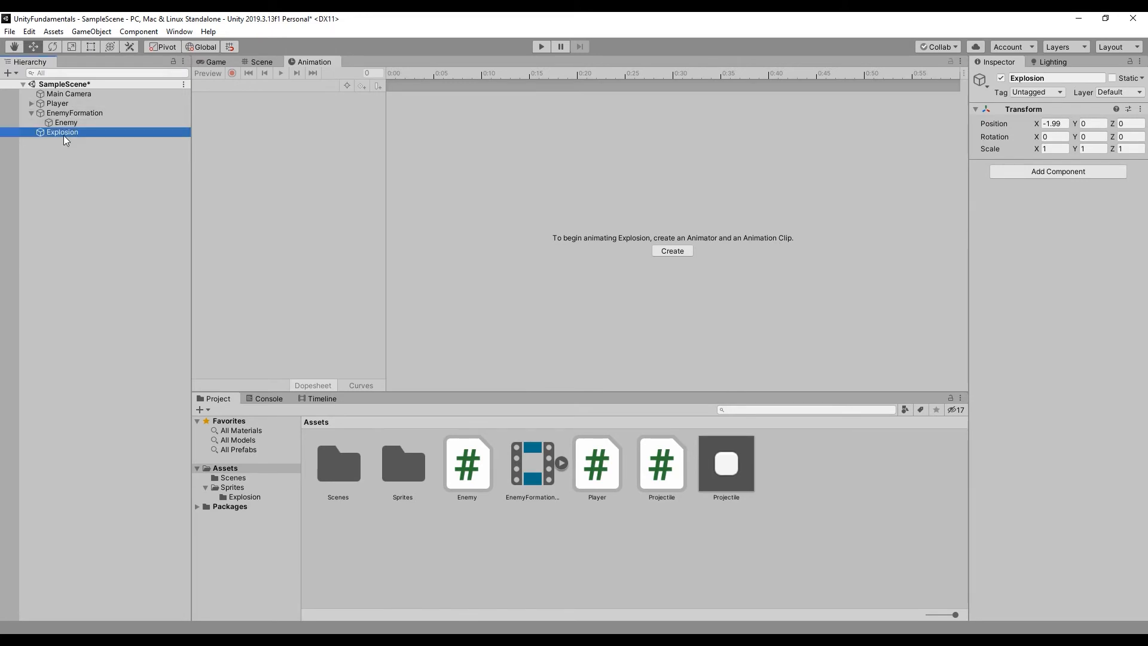
pyautogui.click(681, 253)
pyautogui.write('Ex')
pyautogui.press('Return')
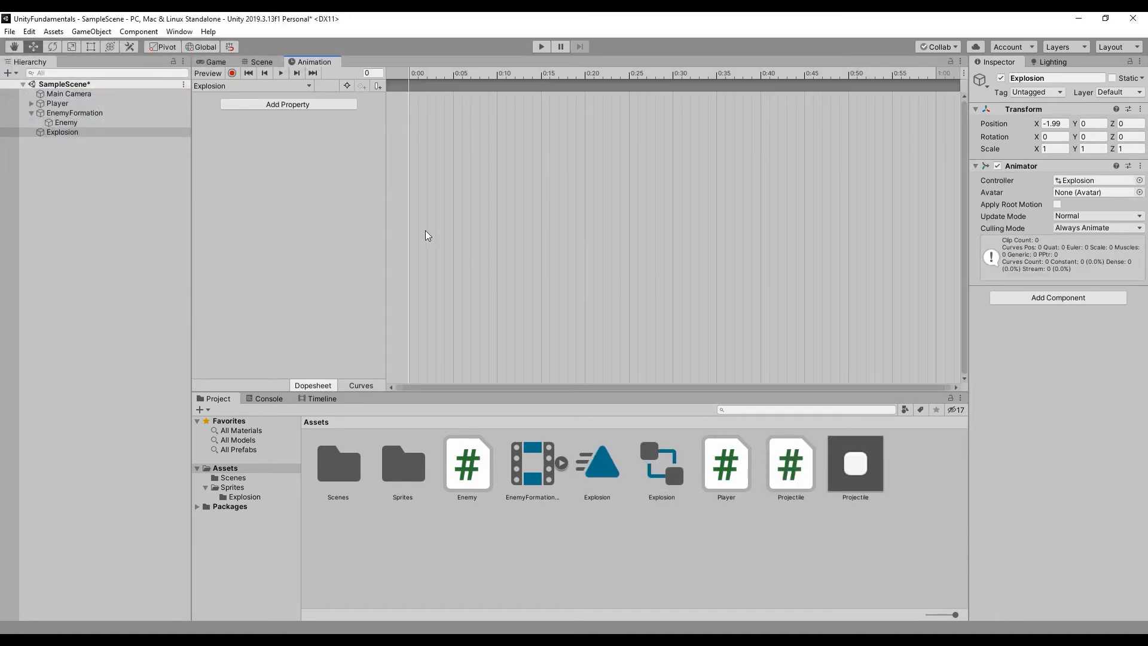
# Add sprites Explosion-1 through Explosion-5 from Sprites/Explosion to the Explosion clip, with keyframes spaced evenly from 0:00 to 1:00.
pyautogui.click(329, 458)
pyautogui.doubleClick(385, 464)
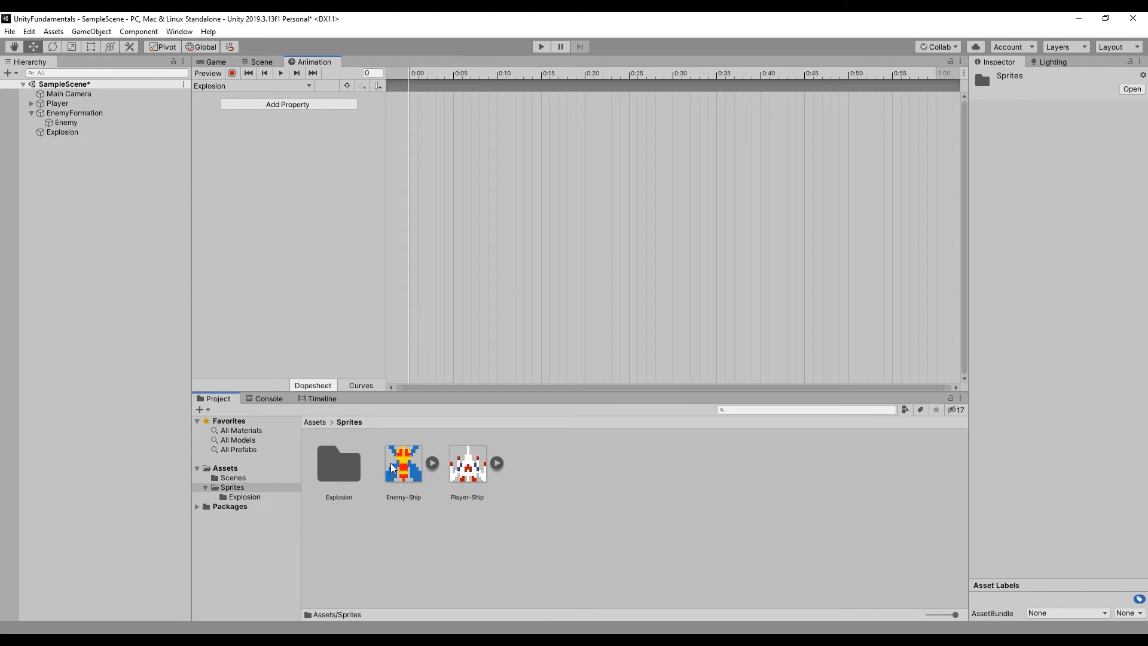
pyautogui.doubleClick(353, 465)
pyautogui.click(359, 465)
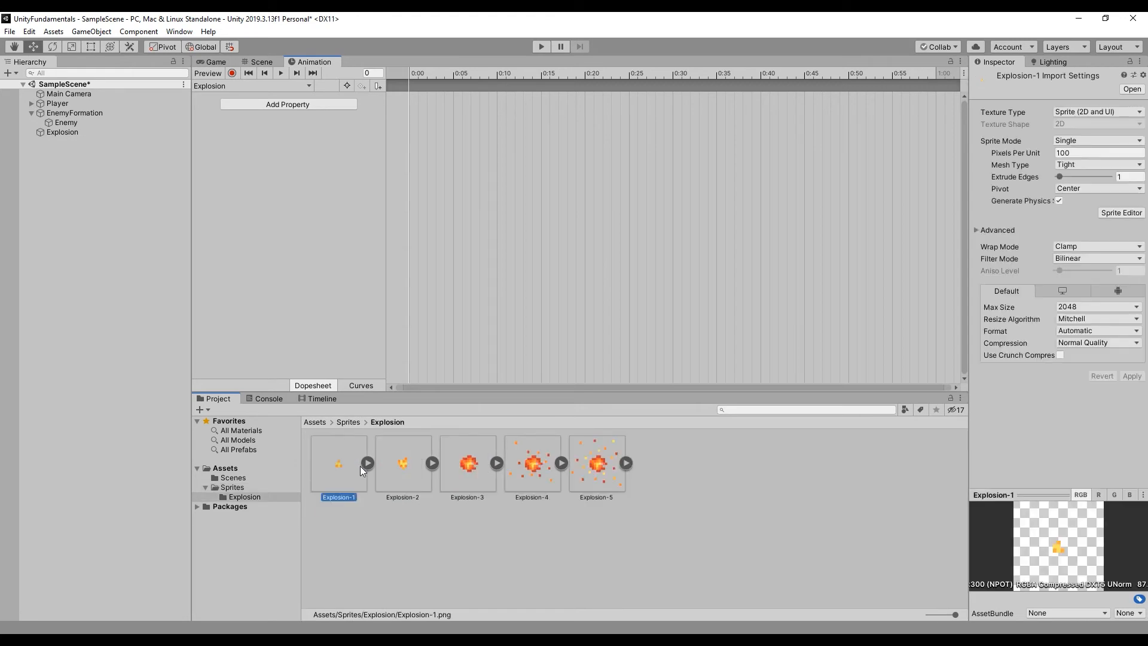
pyautogui.keyDown('shift'); pyautogui.click(594, 473); pyautogui.keyUp('shift')
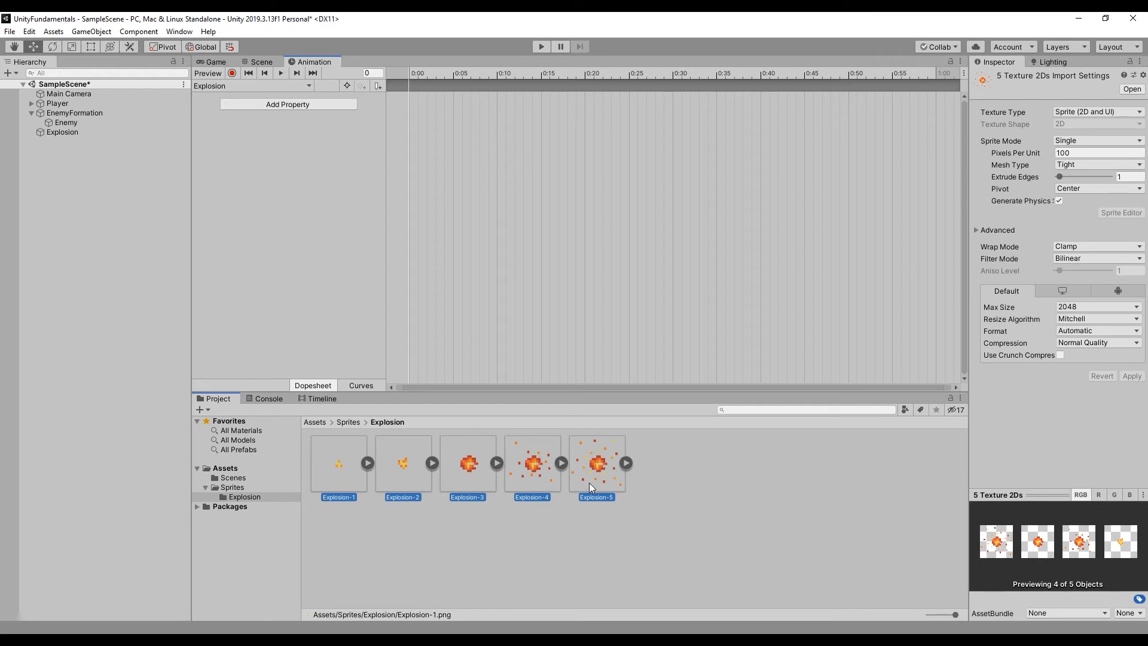
pyautogui.moveTo(589, 482); pyautogui.dragTo(947, 105)
pyautogui.scroll(-3, 809, 106)
pyautogui.scroll(-2, 804, 106)
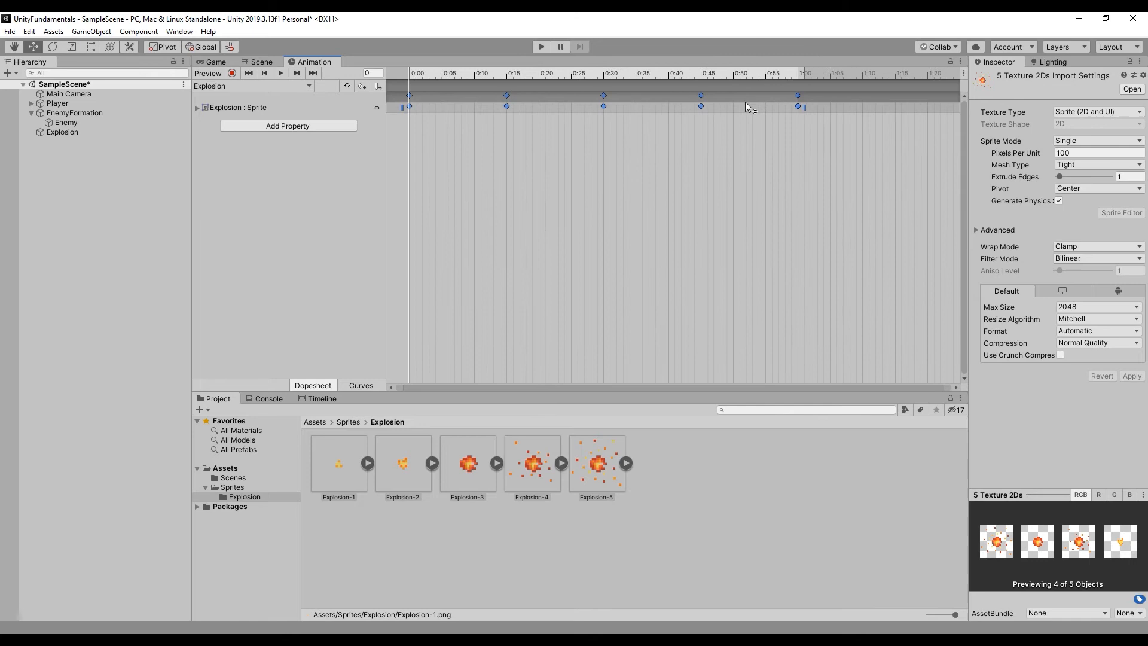
# Dock the Animation window beside the Timeline and scrub through the explosion animation with the Scene view visible.
pyautogui.moveTo(319, 66); pyautogui.dragTo(349, 400)
pyautogui.moveTo(414, 413); pyautogui.dragTo(788, 404)
pyautogui.moveTo(787, 399); pyautogui.dragTo(819, 402)
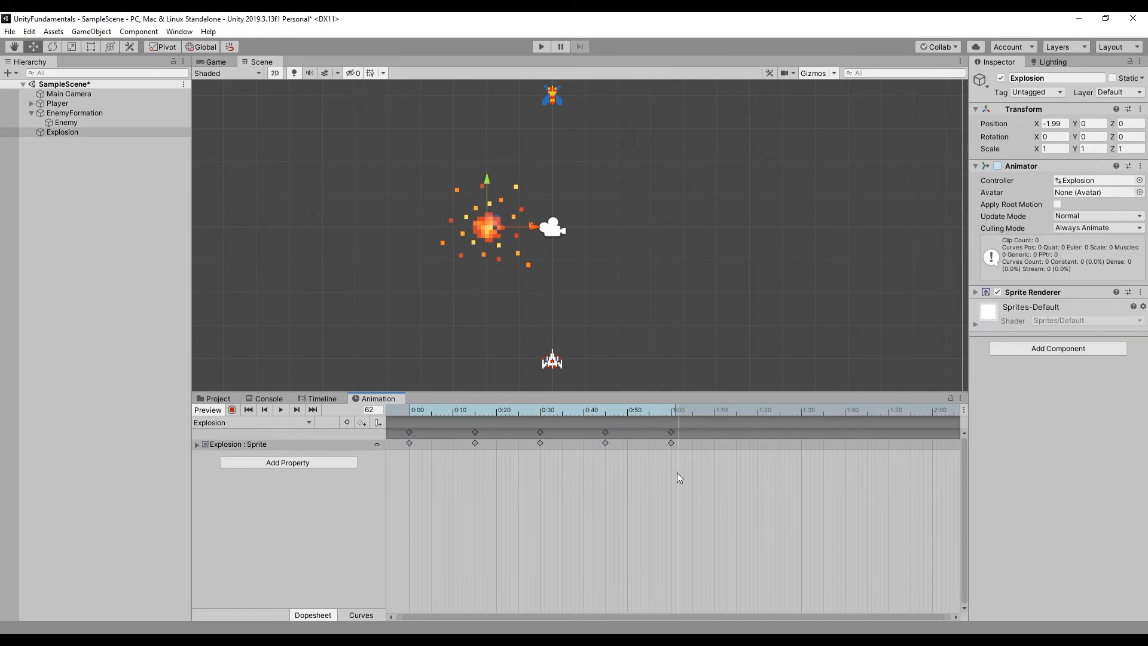
# Copy the Explosion clip's final keyframe from 1:00 to 1:15, play the preview and return the playhead to frame 0.
pyautogui.moveTo(701, 481); pyautogui.dragTo(635, 427)
pyautogui.hotkey('ctrl', 'c')
pyautogui.hotkey('ctrl', 'v')
pyautogui.moveTo(718, 411); pyautogui.dragTo(354, 410)
pyautogui.press('space')
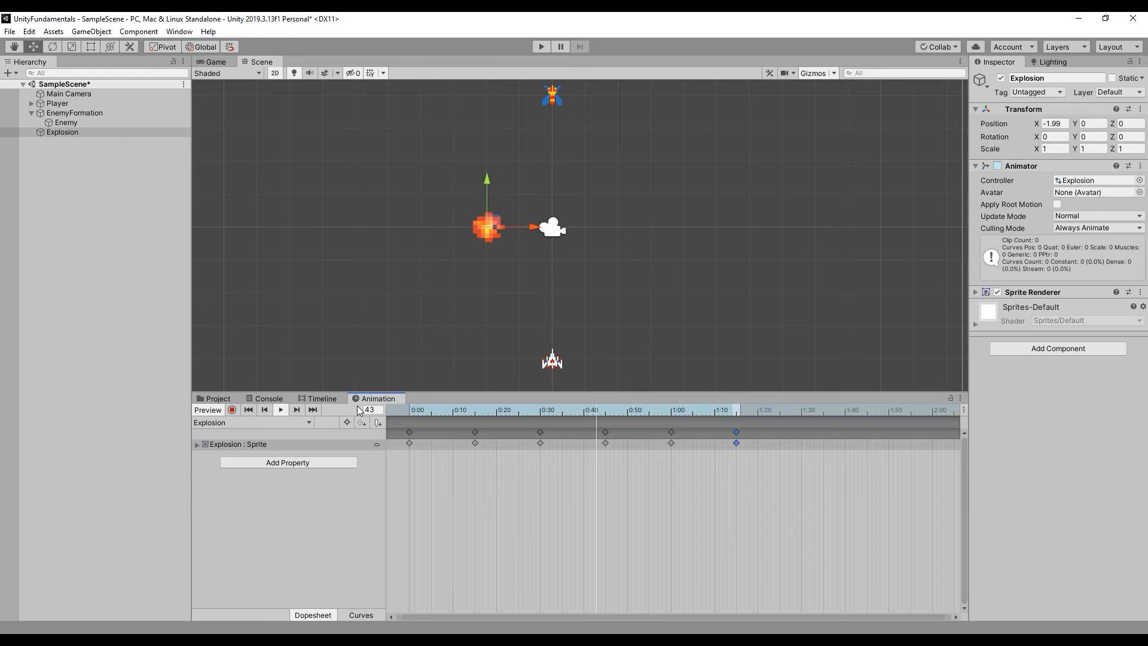
pyautogui.press('space')
pyautogui.moveTo(445, 412); pyautogui.dragTo(376, 411)
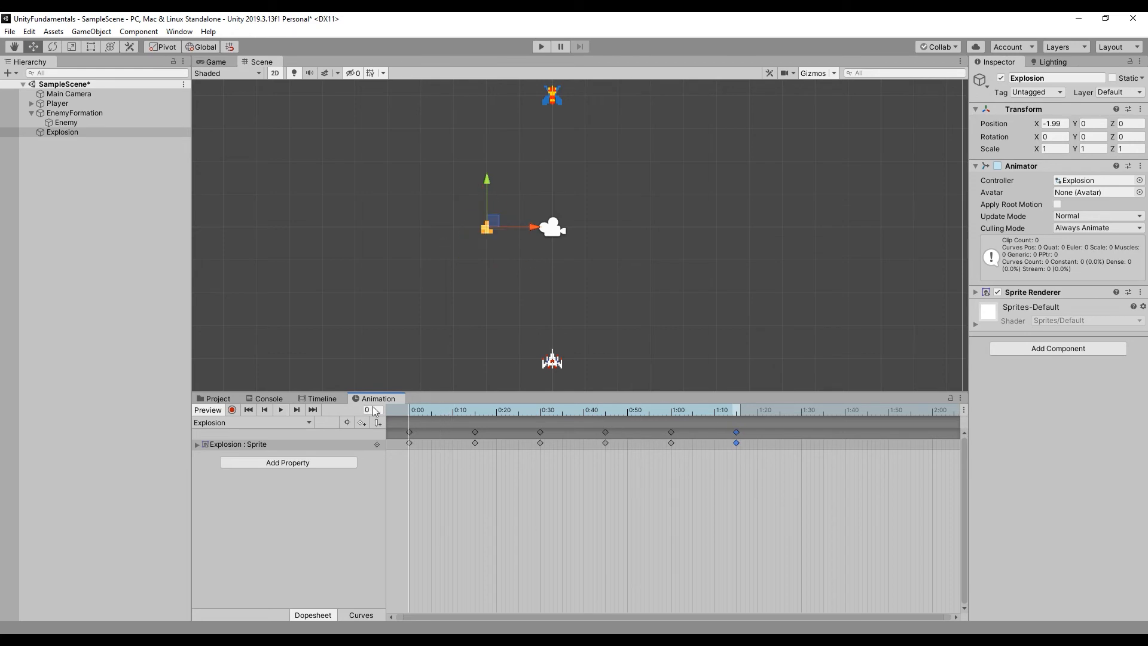
# Create a Playable Director and a timeline named ExplosionTimeline for the Explosion object, saved in the Assets folder.
pyautogui.click(54, 132)
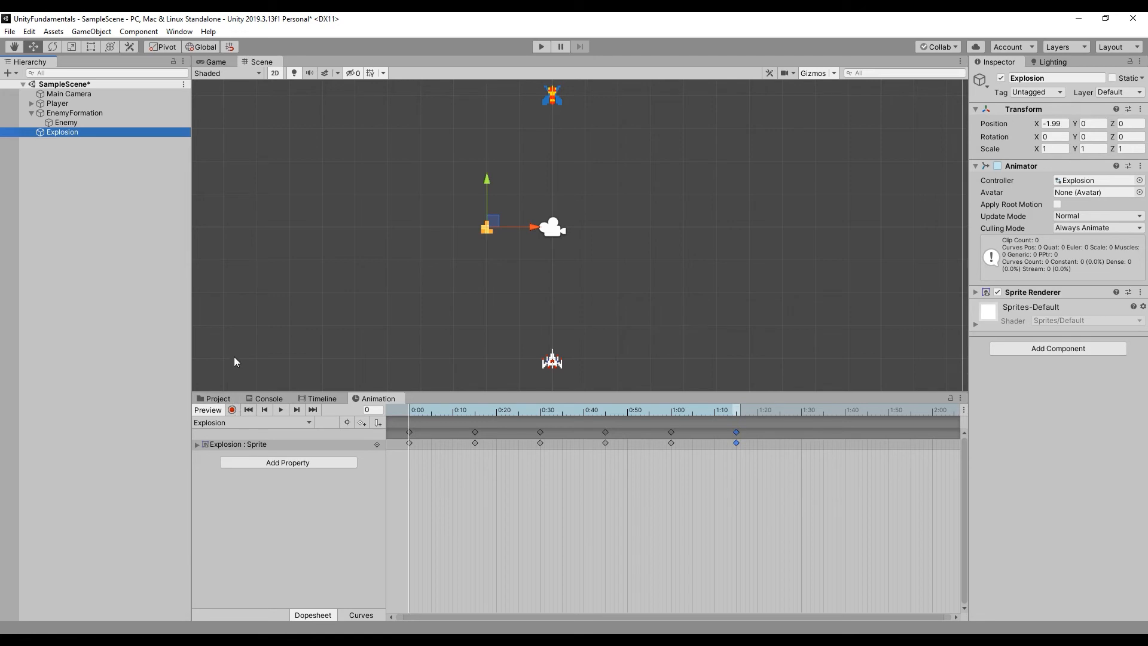
pyautogui.click(318, 399)
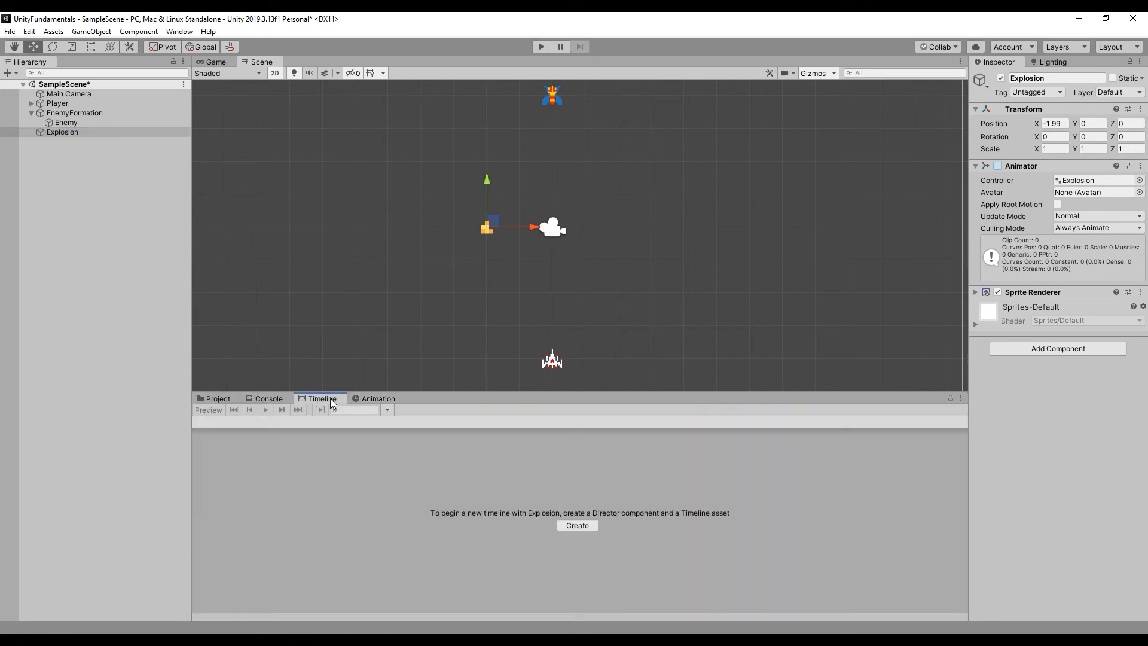
pyautogui.click(582, 526)
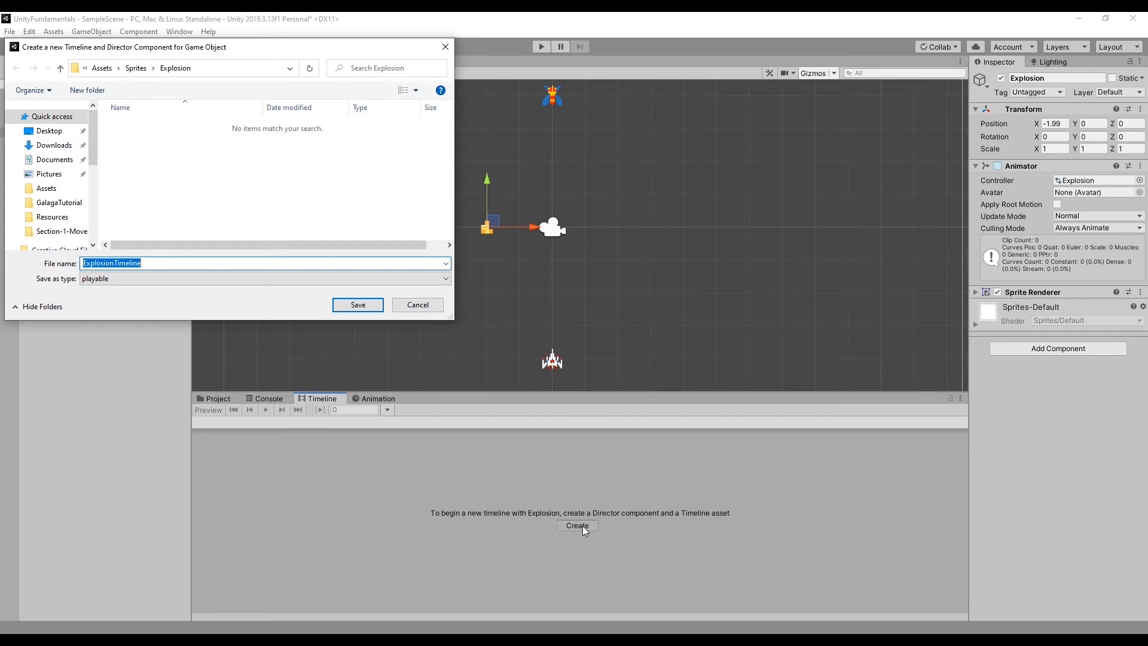
pyautogui.click(137, 67)
pyautogui.click(180, 67)
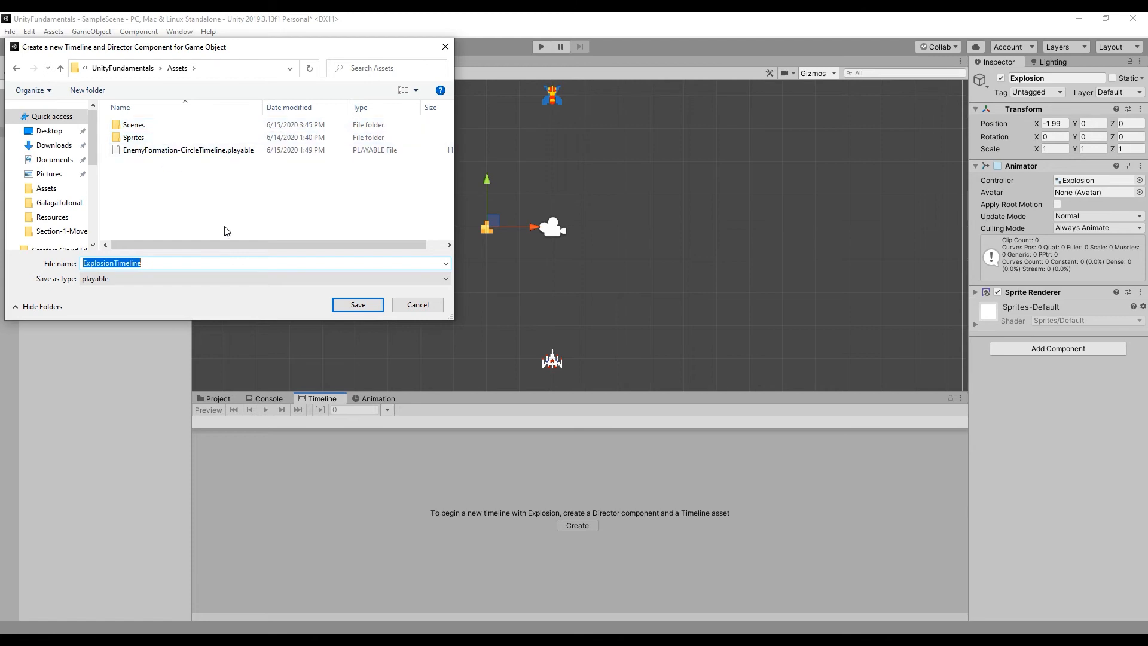
pyautogui.click(358, 304)
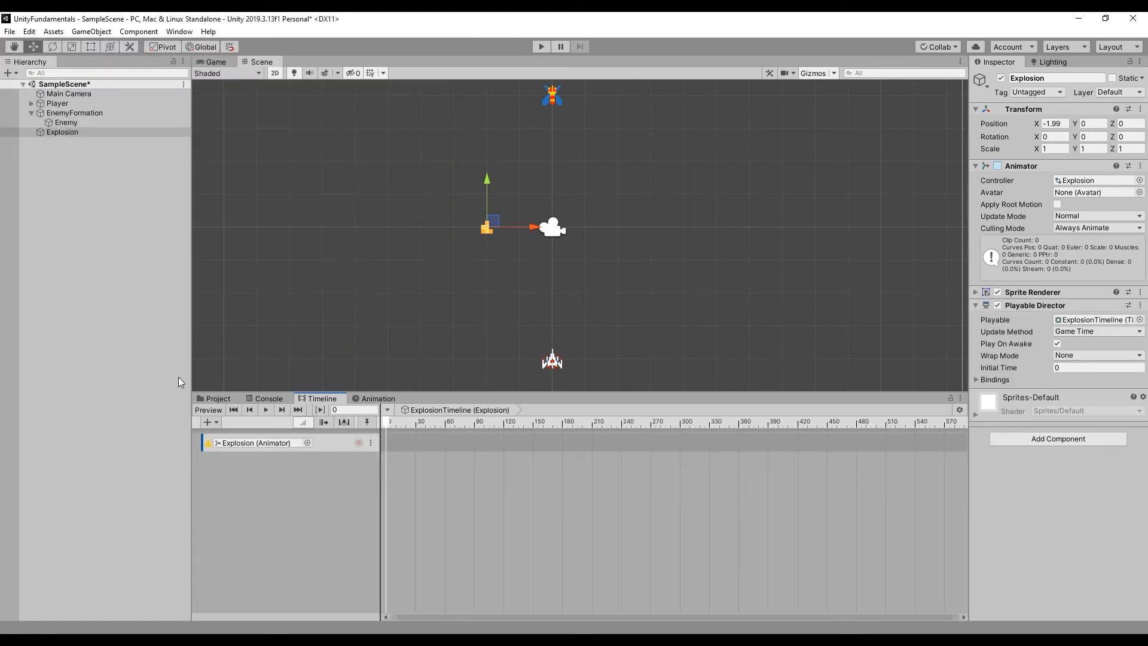
# Add the Explosion animation clip to the timeline's Explosion track starting at frame 0, and test it in Play mode.
pyautogui.rightClick(402, 447)
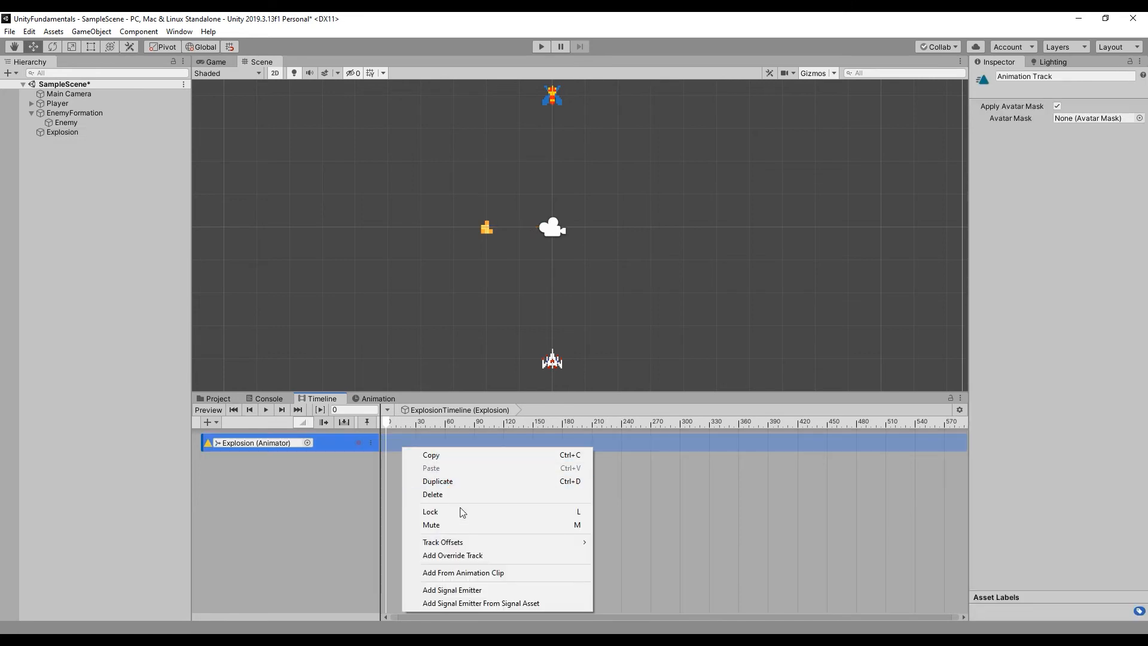
pyautogui.click(504, 573)
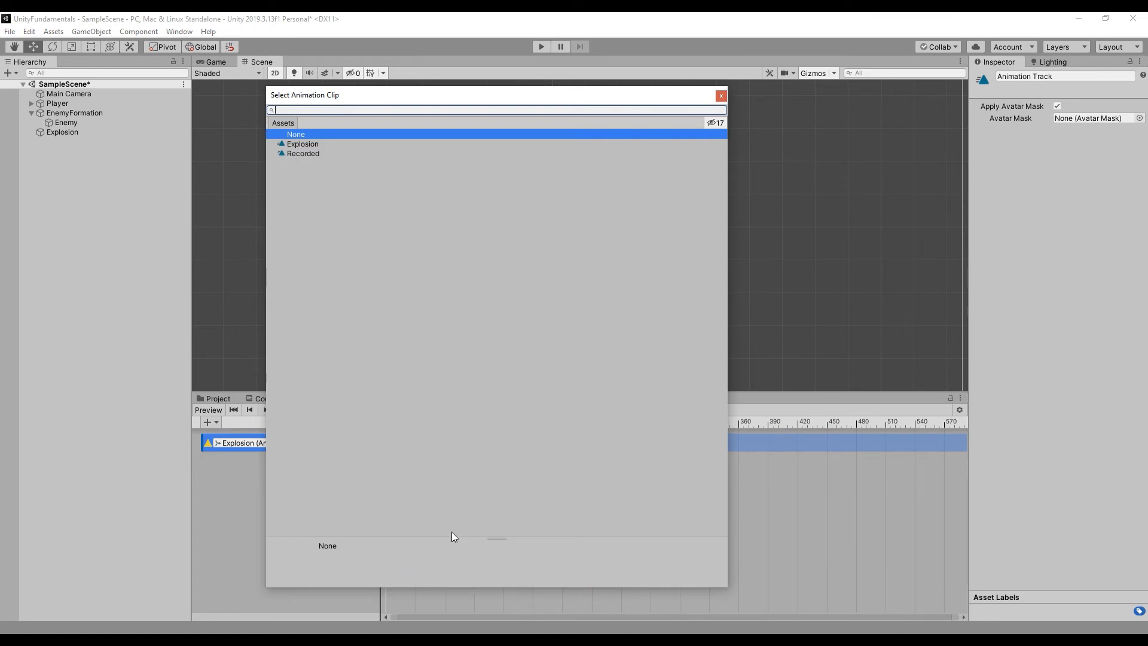
pyautogui.doubleClick(306, 145)
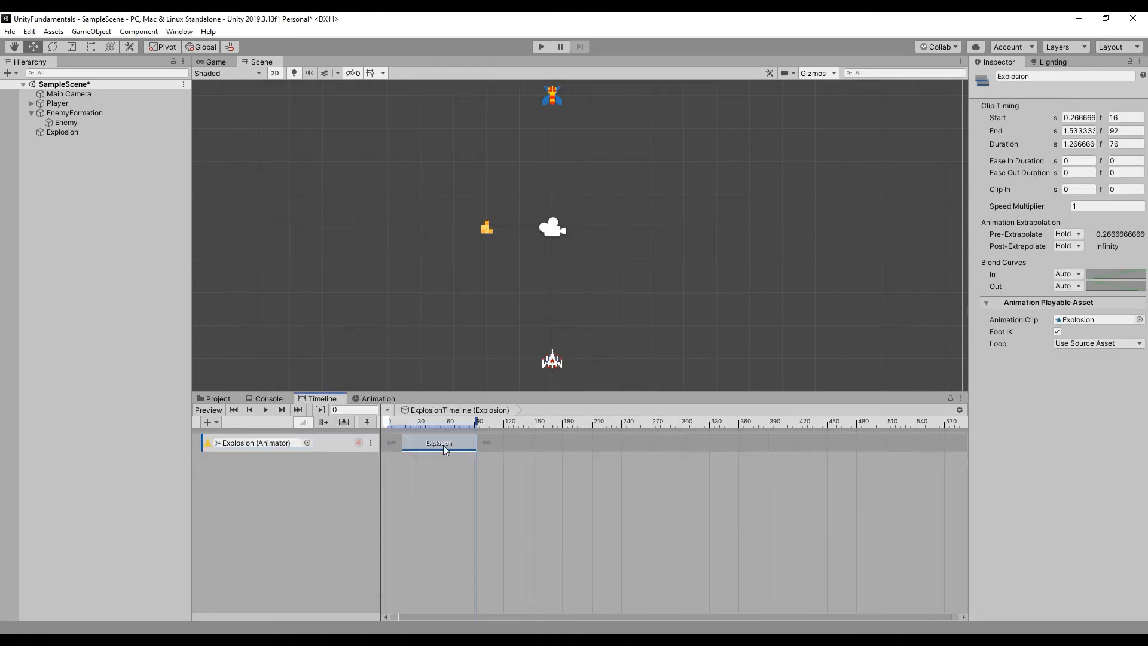
pyautogui.moveTo(443, 445); pyautogui.dragTo(428, 445)
pyautogui.click(404, 461)
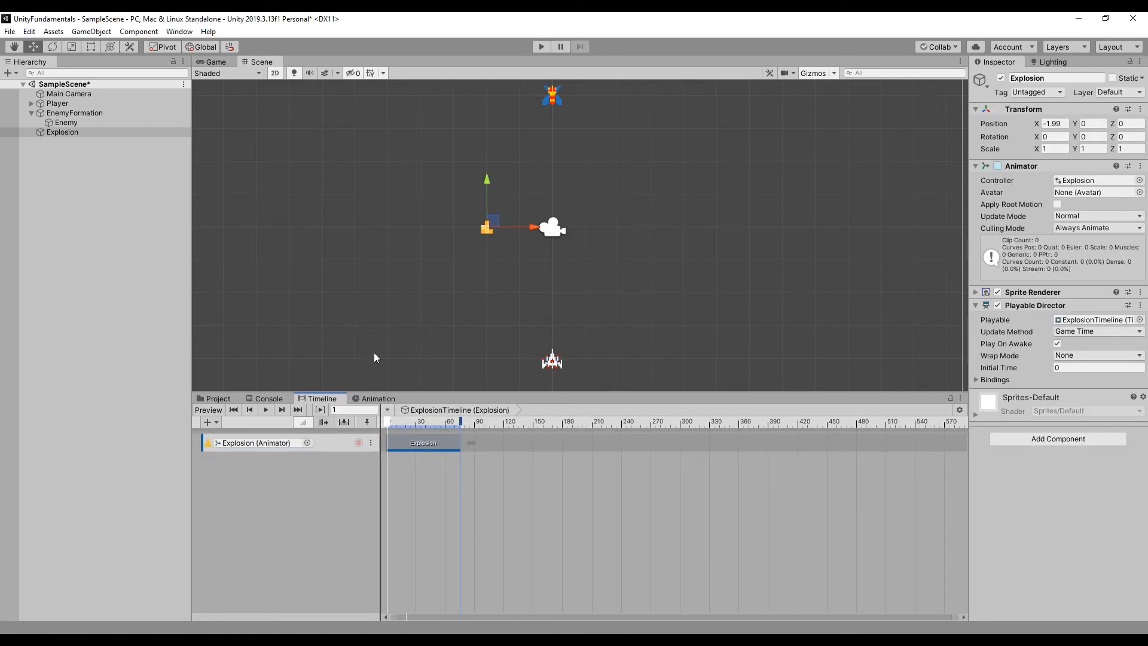
pyautogui.click(540, 48)
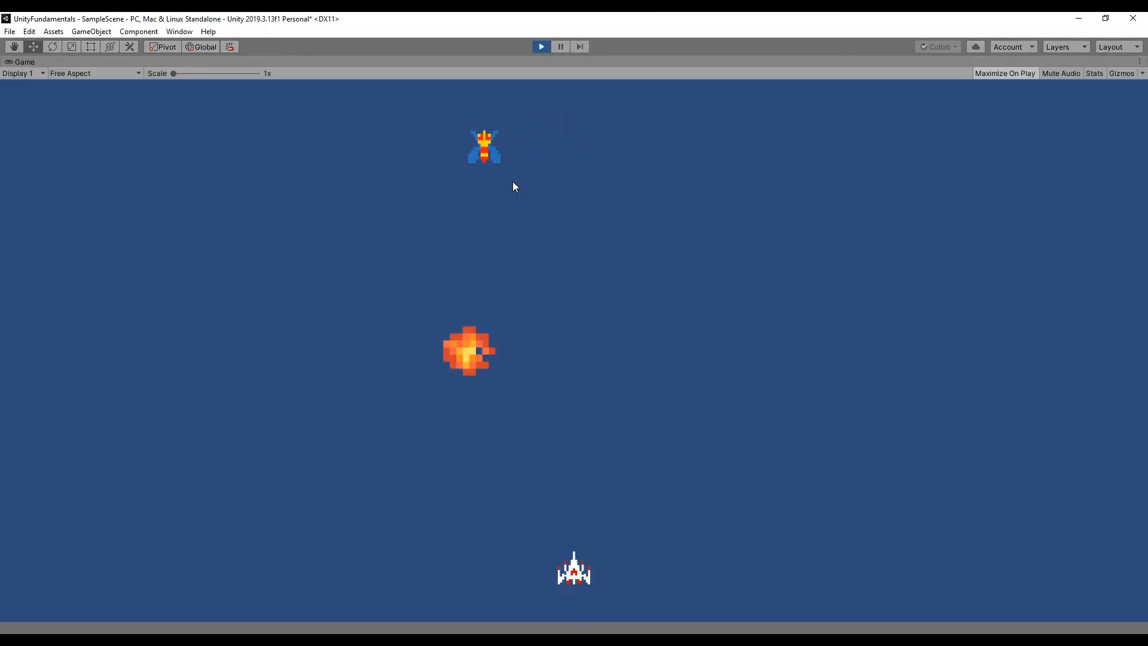
pyautogui.click(540, 47)
# Create a C# script named Explosion in the Assets folder and attach it to the Explosion object.
pyautogui.click(216, 398)
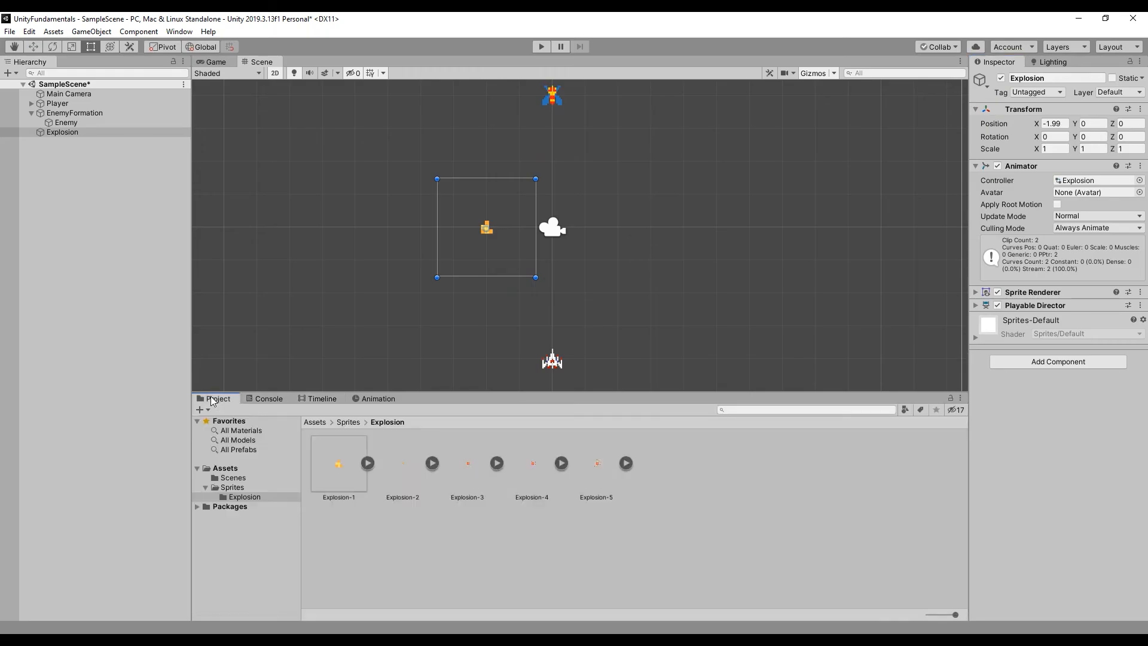
pyautogui.click(314, 422)
pyautogui.click(605, 558)
pyautogui.rightClick(605, 558)
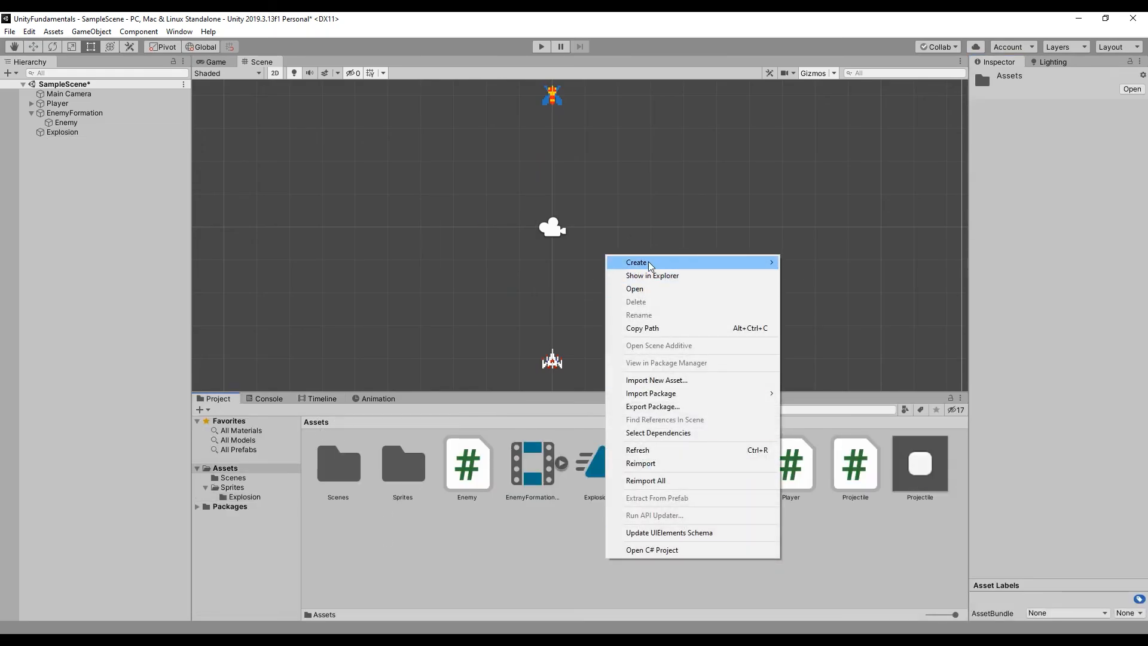
pyautogui.moveTo(650, 266)
pyautogui.click(824, 173)
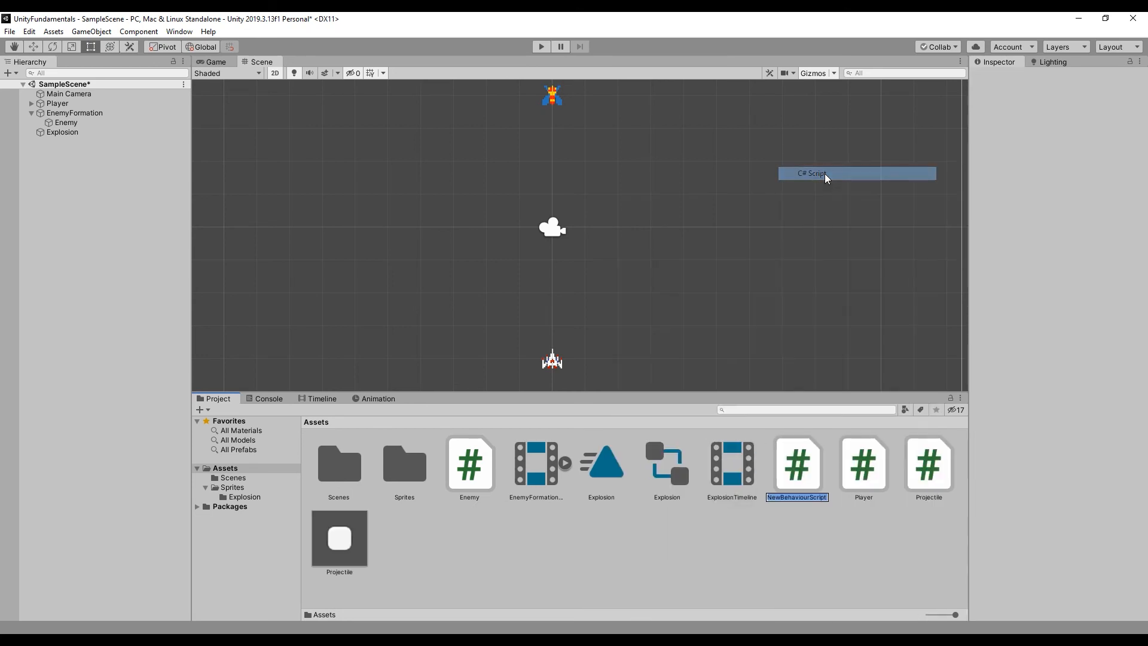
pyautogui.write('Explosion')
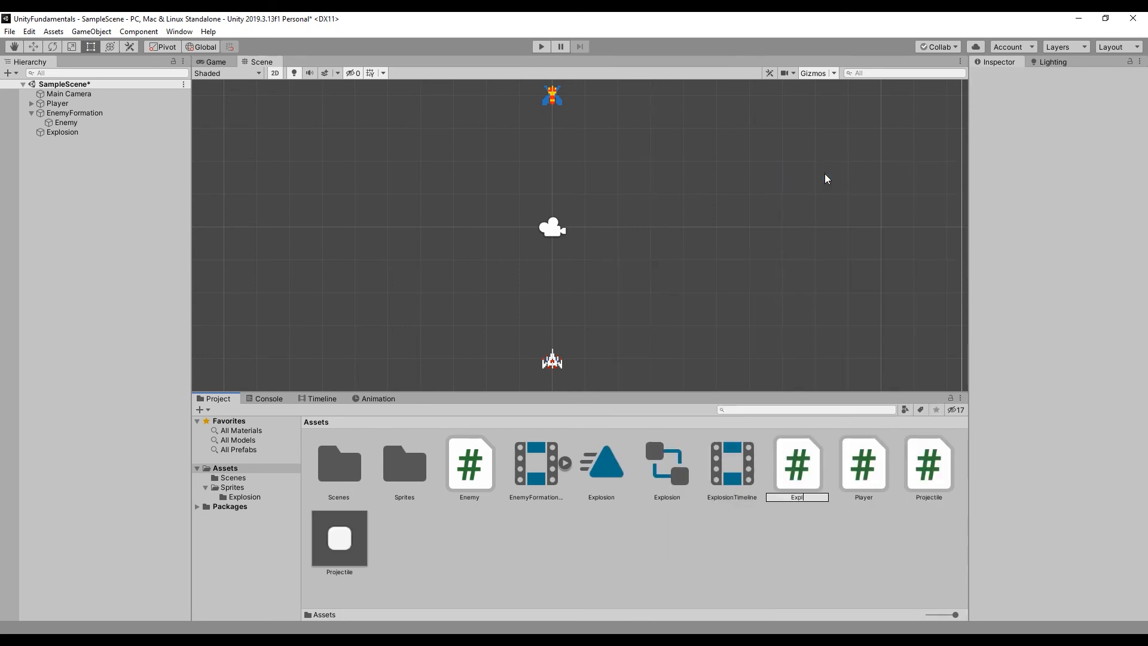
pyautogui.press('Return')
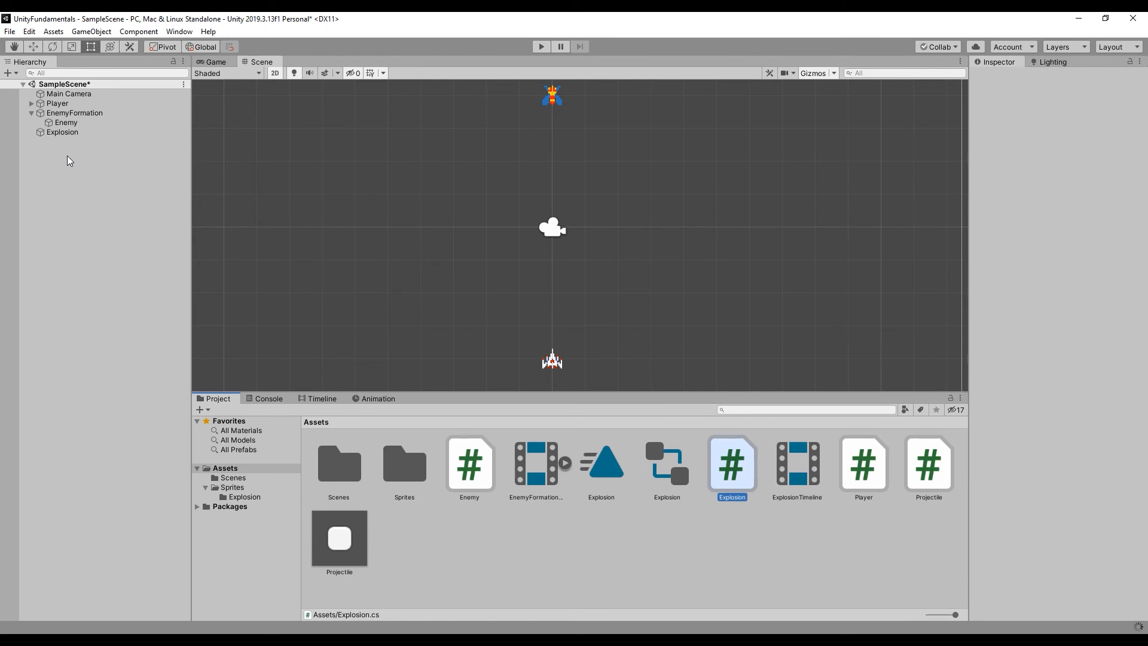
pyautogui.click(63, 131)
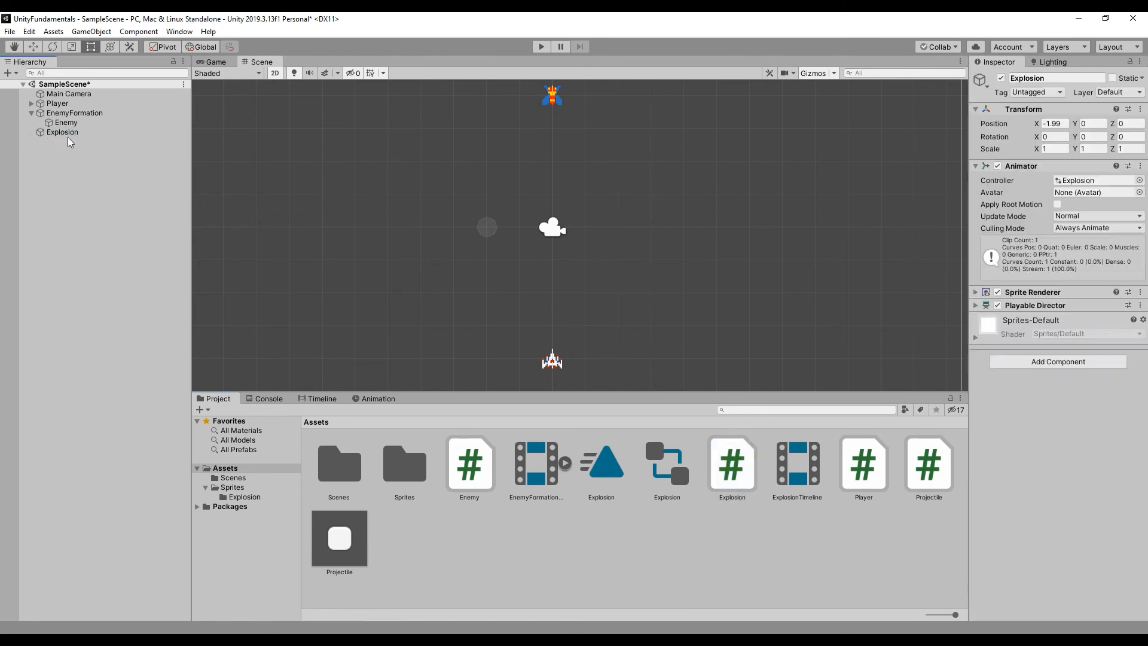
pyautogui.moveTo(731, 469); pyautogui.dragTo(1076, 442)
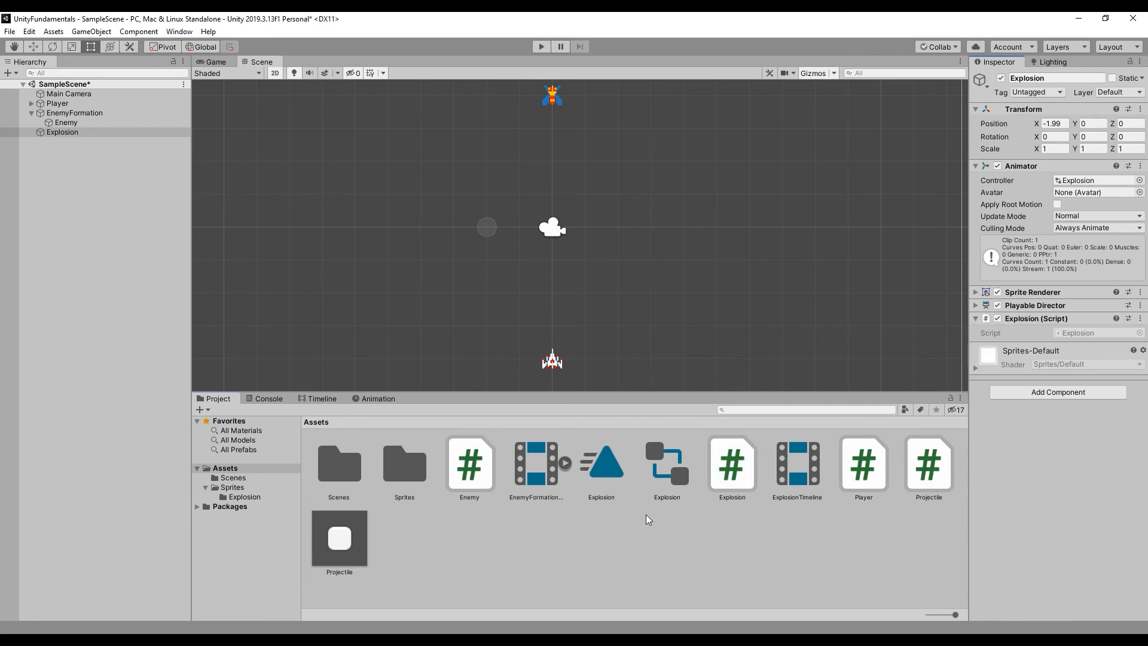
# Open the Explosion script in Visual Studio and remove the Update method, the comments and both System.Collections using directives.
pyautogui.click(737, 476)
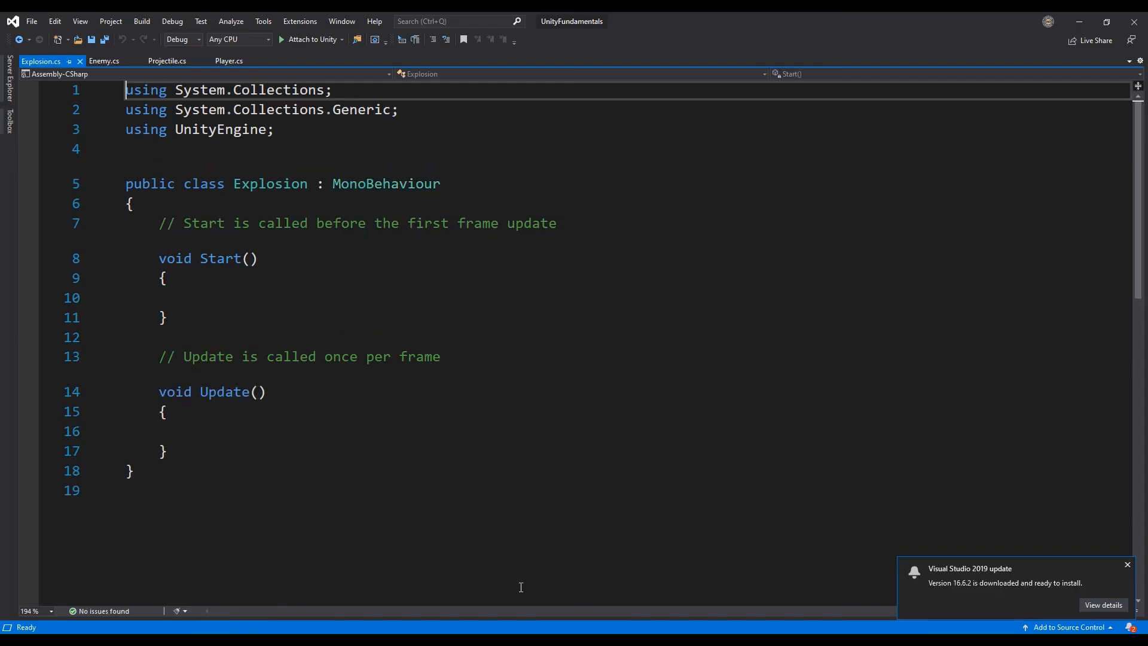
pyautogui.moveTo(236, 465); pyautogui.dragTo(125, 337)
pyautogui.press('Delete')
pyautogui.press('Delete')
pyautogui.moveTo(573, 227); pyautogui.dragTo(77, 223)
pyautogui.press('Delete')
pyautogui.moveTo(340, 90); pyautogui.dragTo(123, 90)
pyautogui.press('Delete')
pyautogui.press('Delete')
pyautogui.click(232, 235)
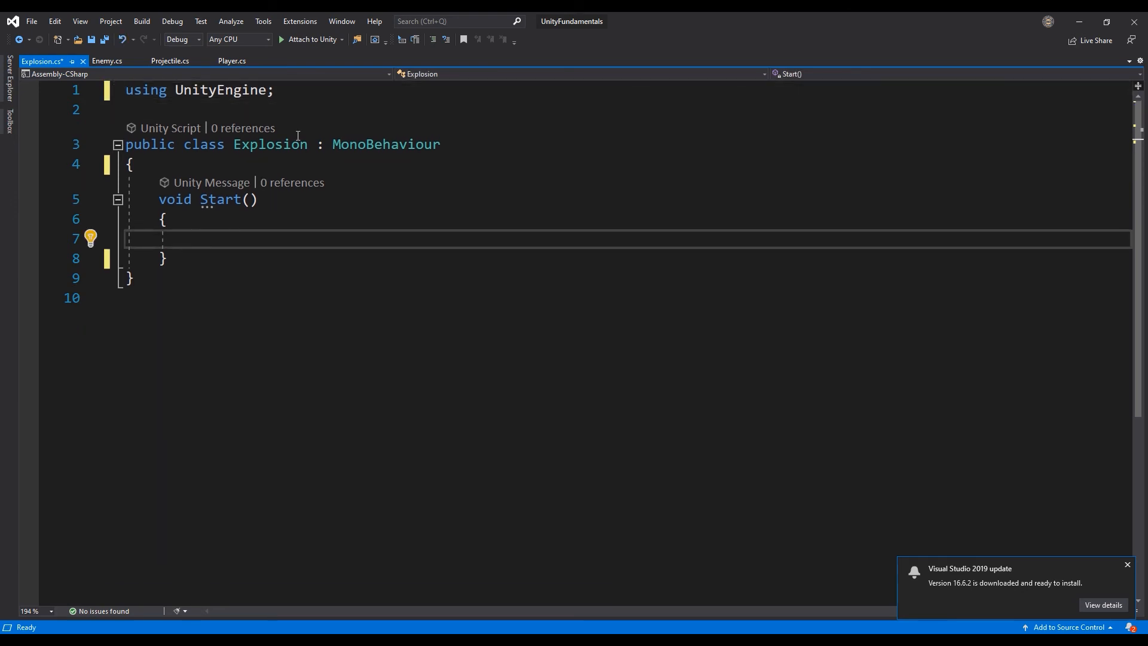
# Add the directive "using UnityEditor.Playables;" below the UnityEngine directive.
pyautogui.click(321, 99)
pyautogui.press('Return')
pyautogui.write('using Uni')
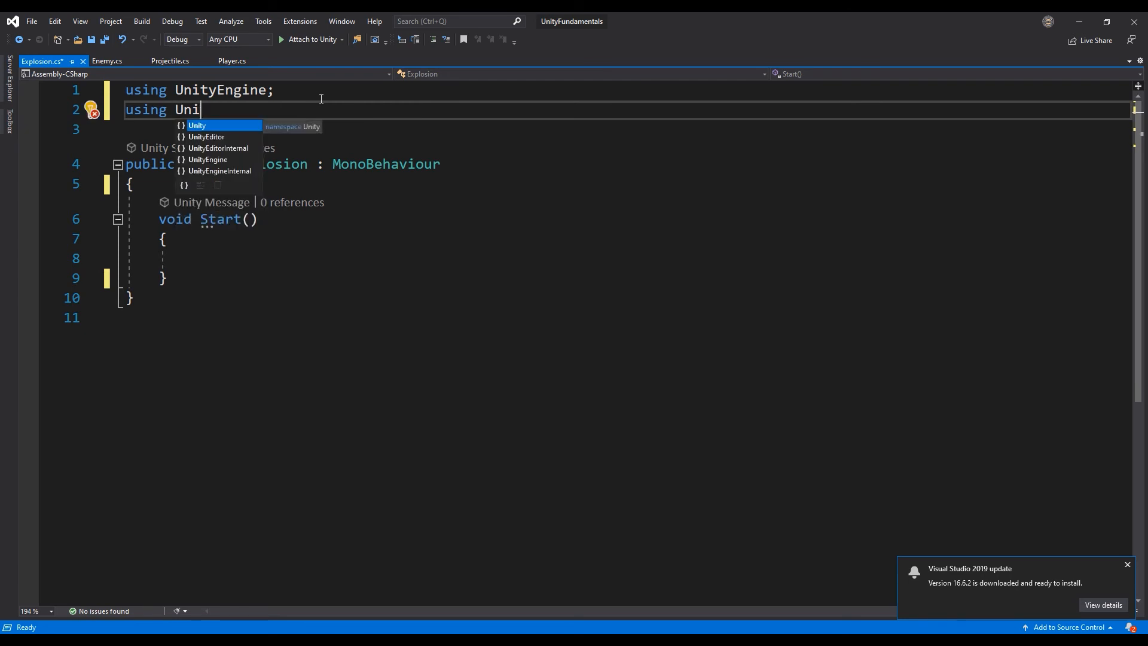
pyautogui.write('tyEditor.')
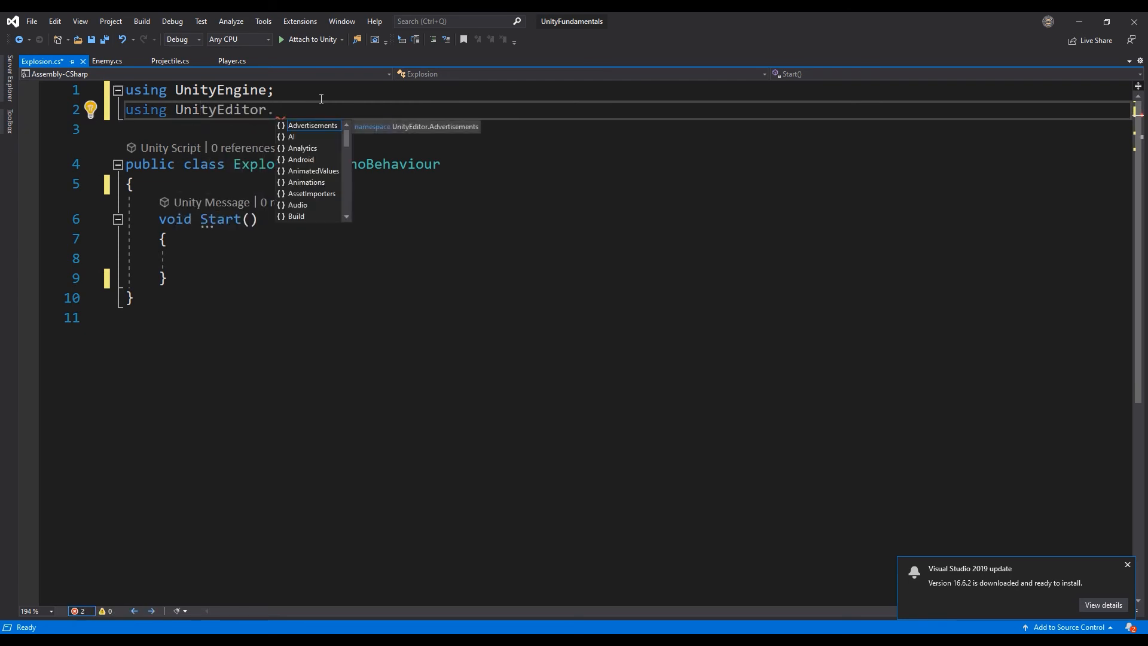
pyautogui.write('Playables;')
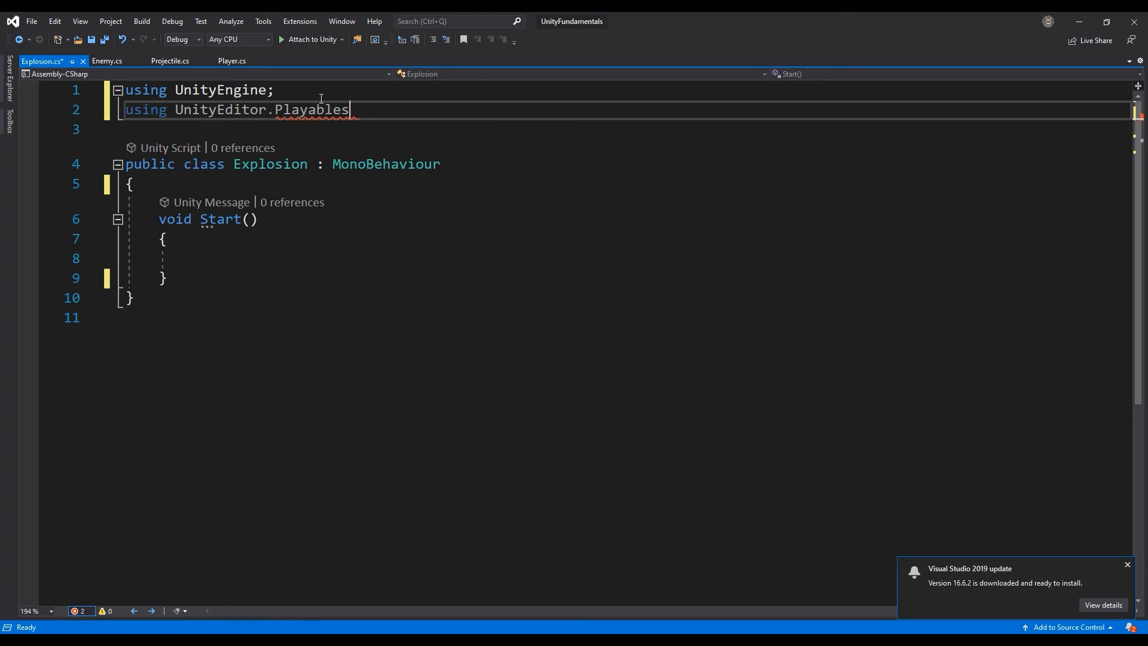
# Add "Destroy(gameObject, (float)GetComponent<PlayableDirector>().duration);" to Start, importing UnityEngine.Playables, and save the script.
pyautogui.write('Destroy(gameObject,')
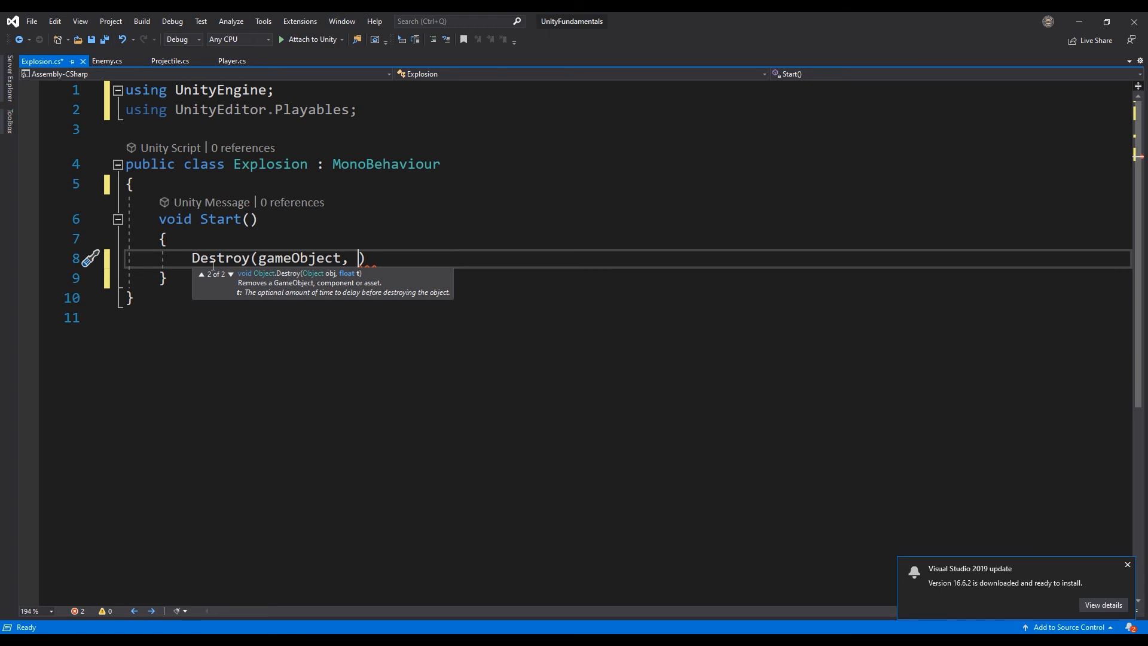
pyautogui.write('(float)')
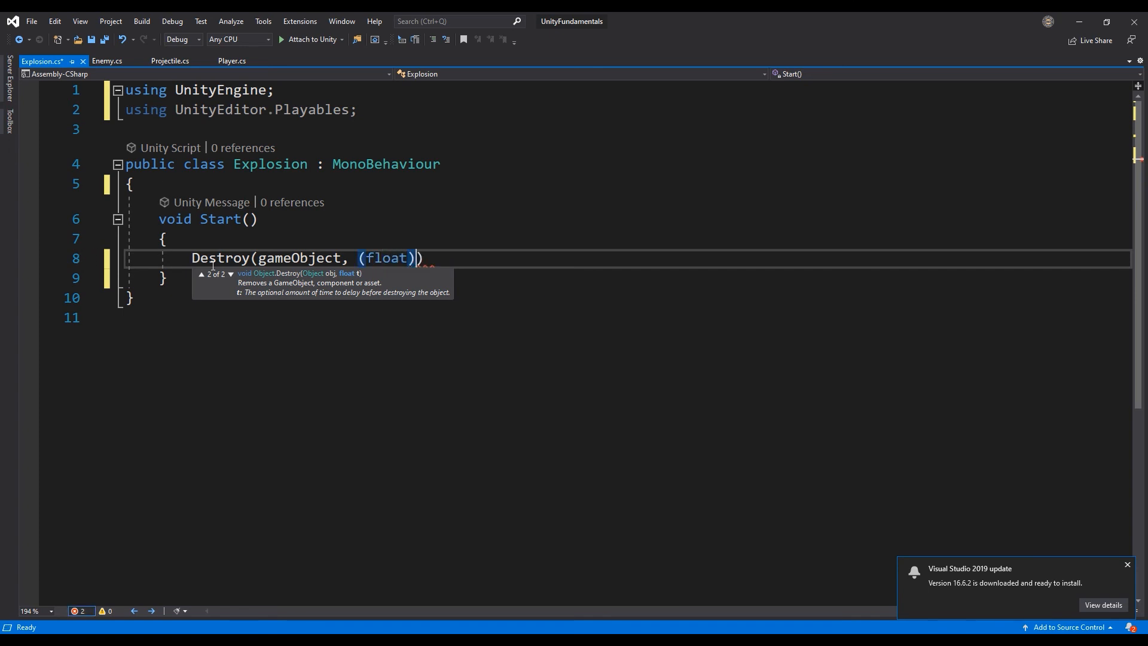
pyautogui.write('GetComp')
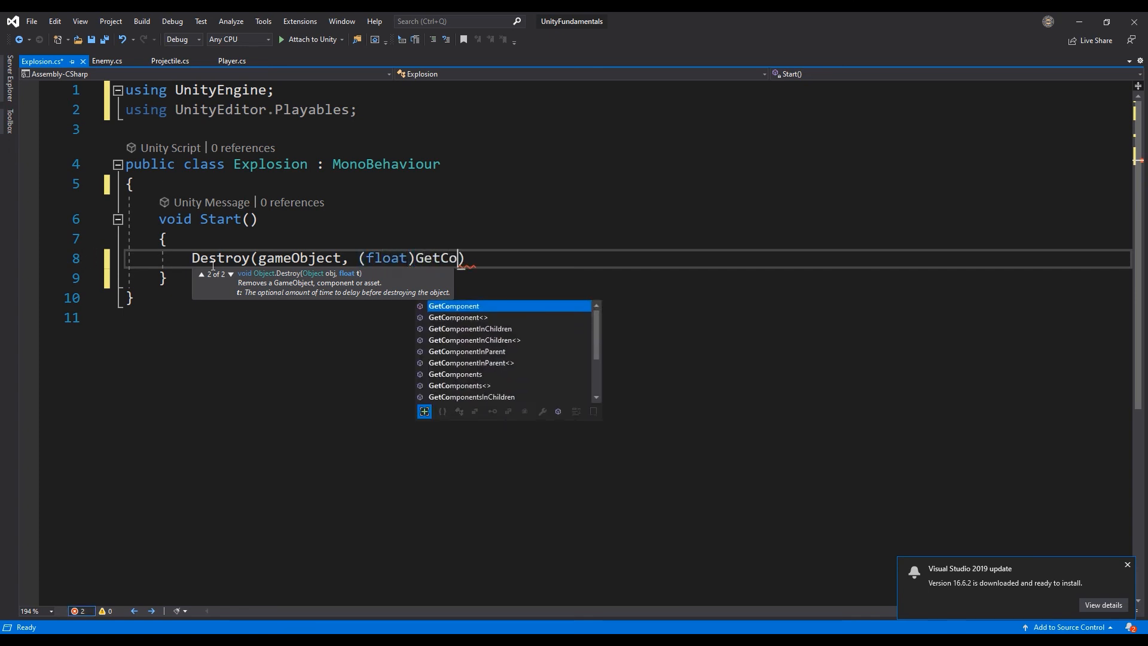
pyautogui.press('Tab')
pyautogui.write('<Pla')
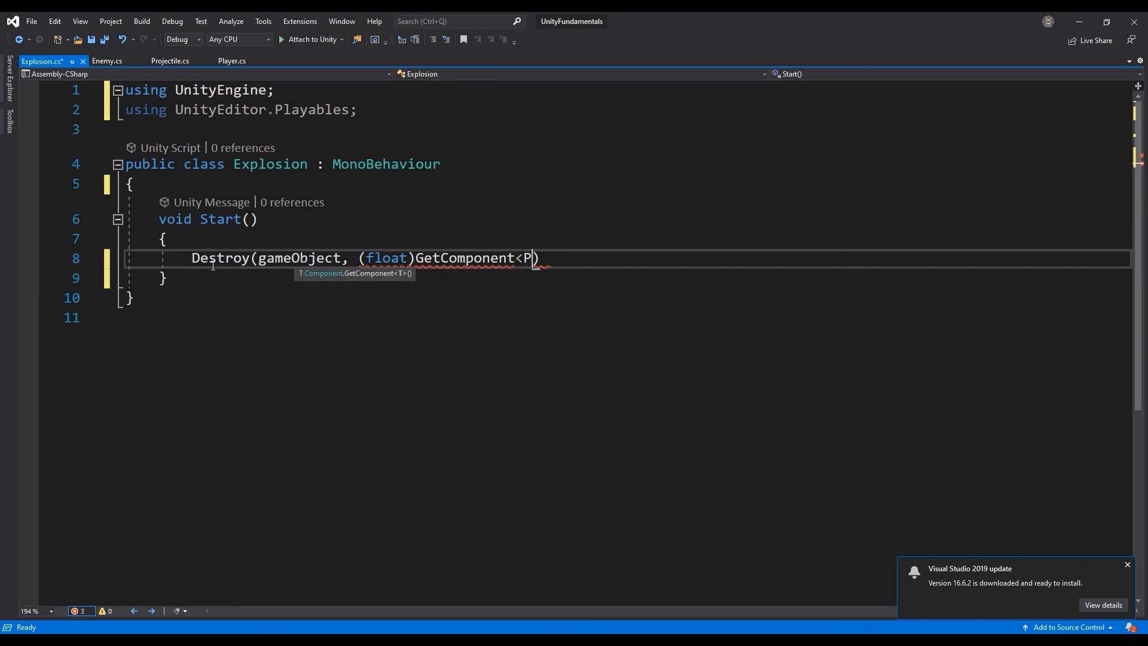
pyautogui.write('yable')
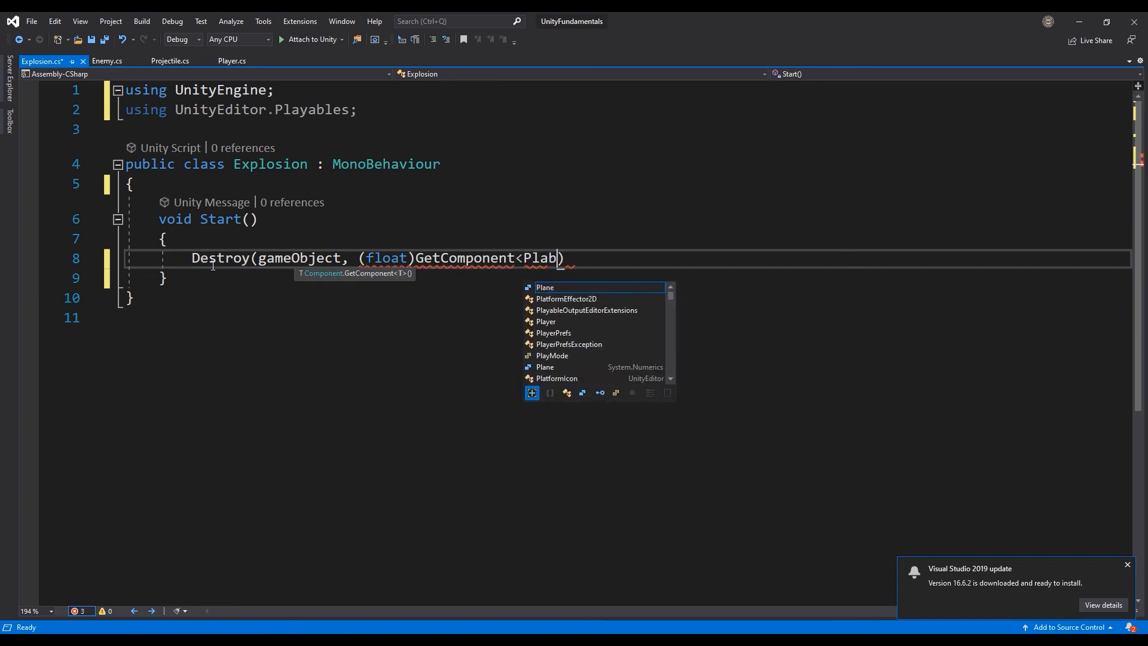
pyautogui.write('Director>')
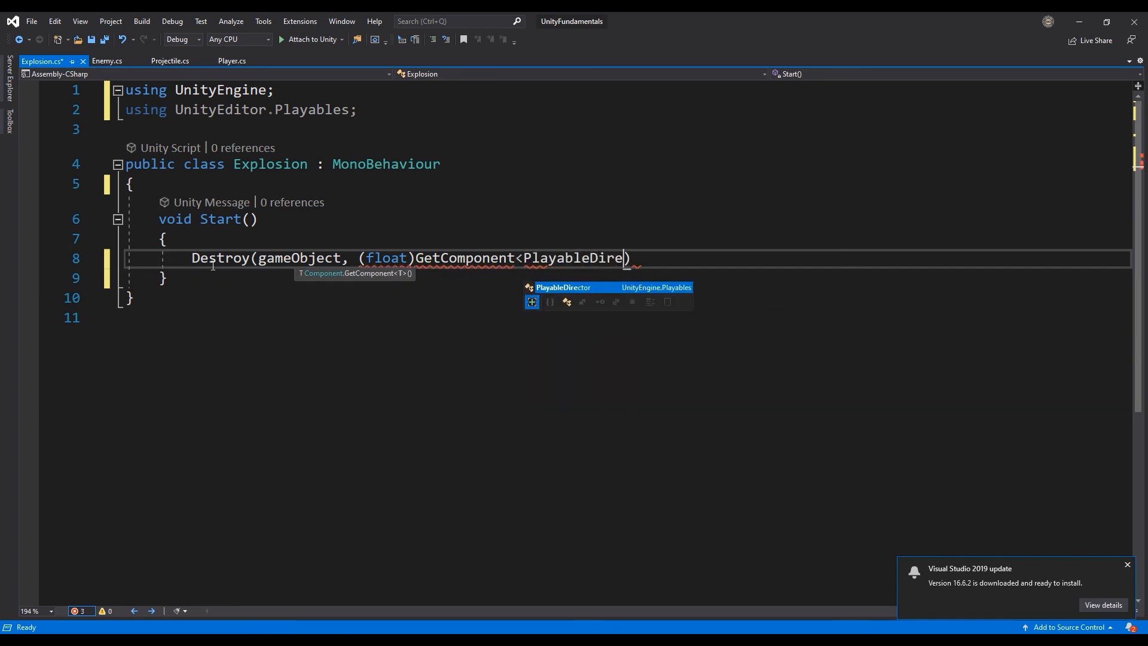
pyautogui.write('().duratio')
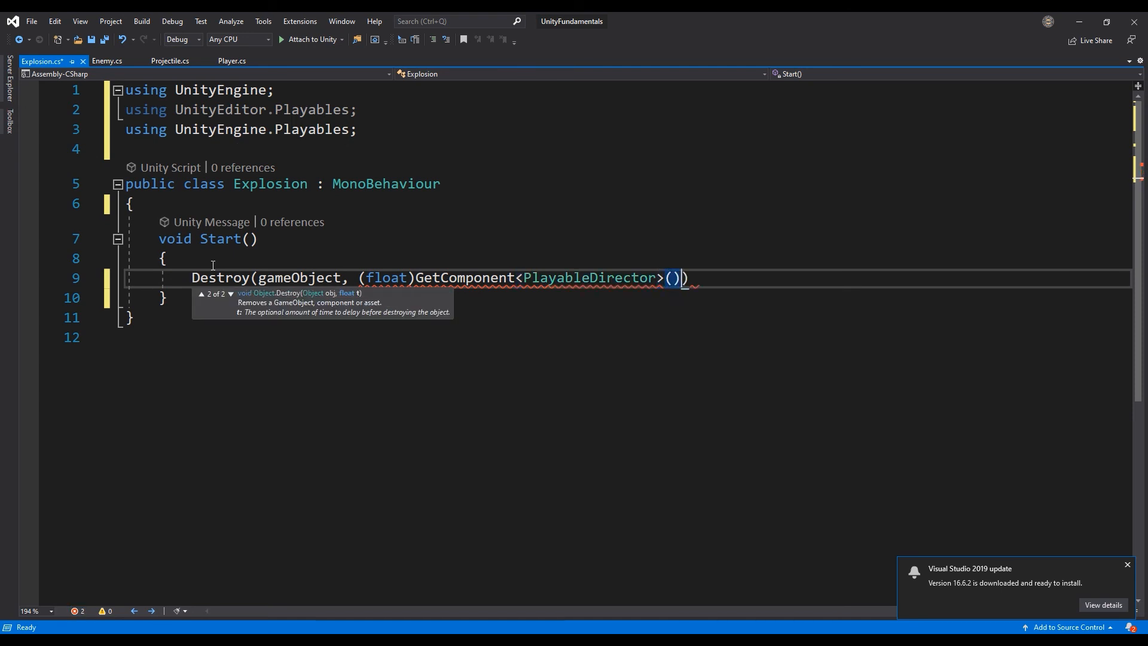
pyautogui.write('n')
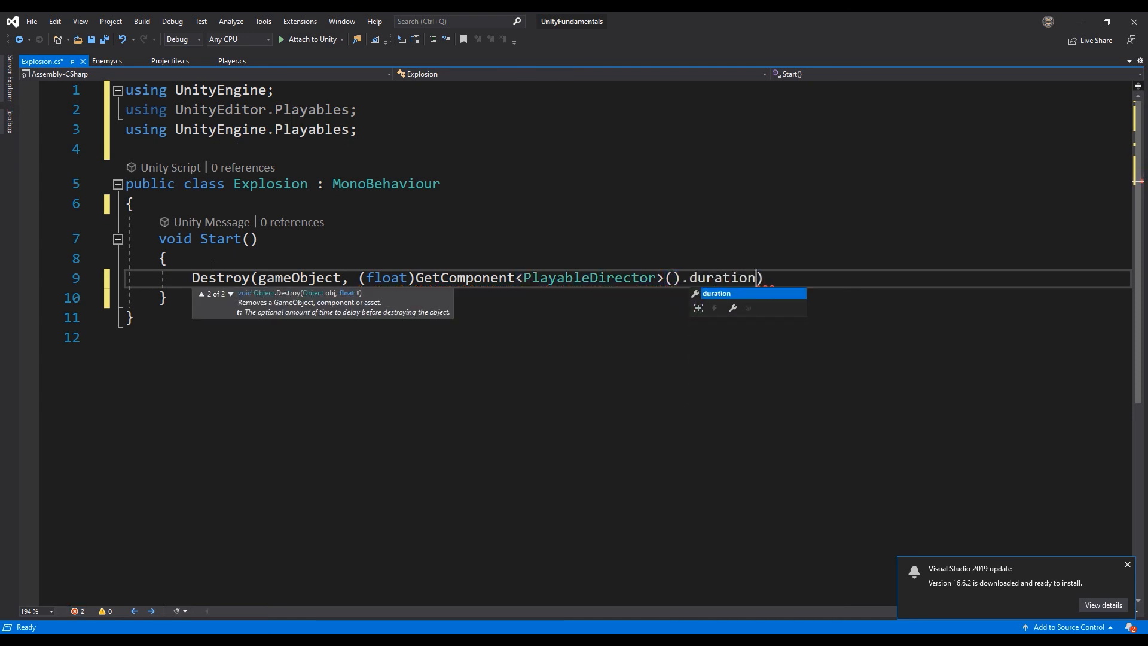
pyautogui.write(');')
pyautogui.hotkey('ctrl', 's')
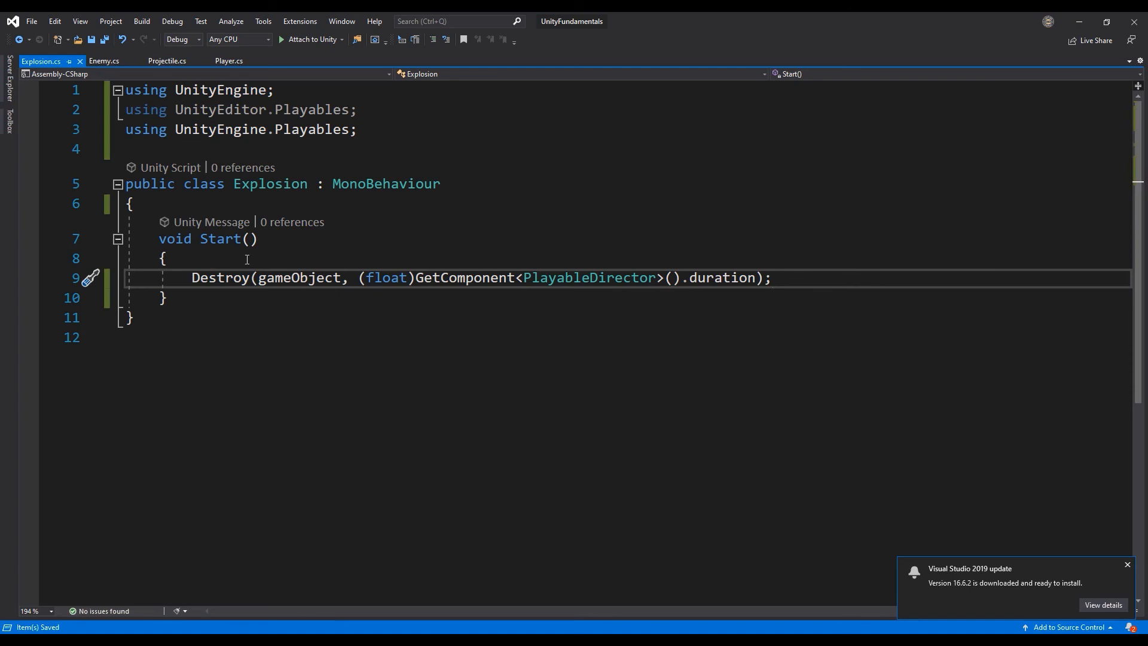
# Switch back to Unity, with nothing selected, and save SampleScene.
pyautogui.hotkey('alt', 'Tab')
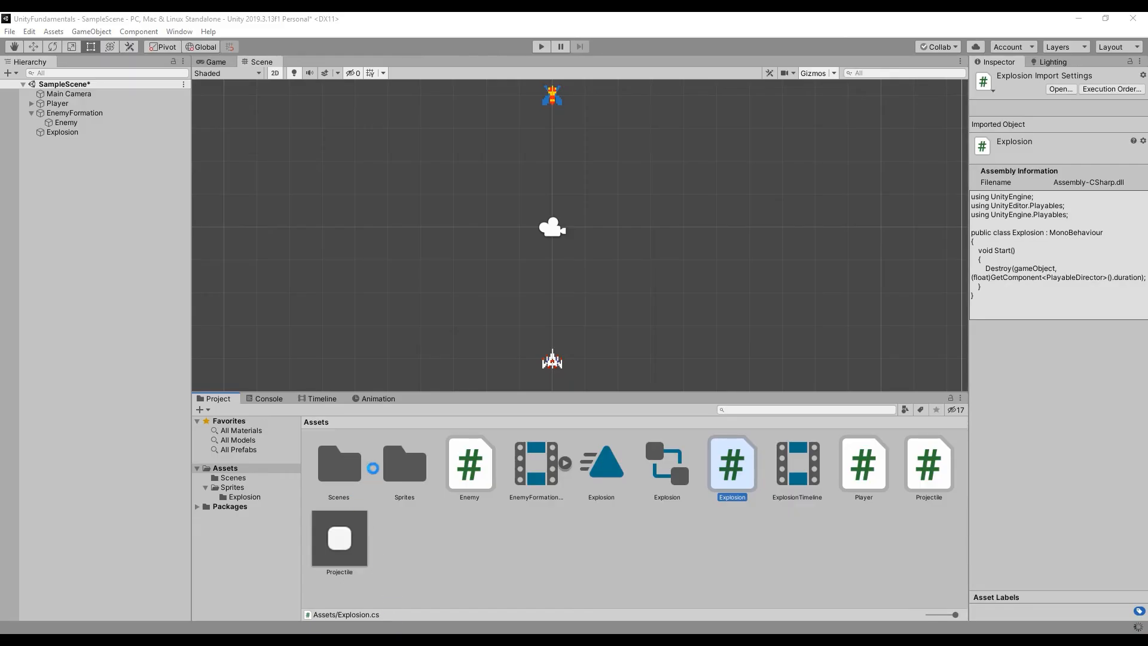
pyautogui.click(76, 191)
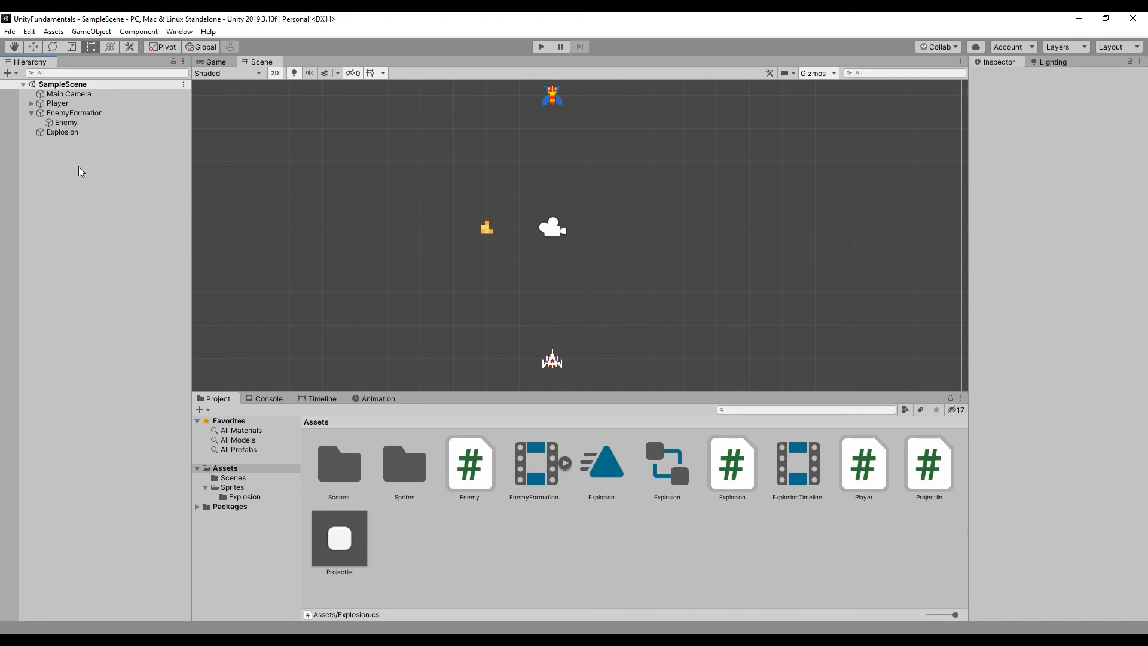
# Play-test the scene to check the Explosion object's animation and self-destruction, and stop the game.
pyautogui.click(71, 133)
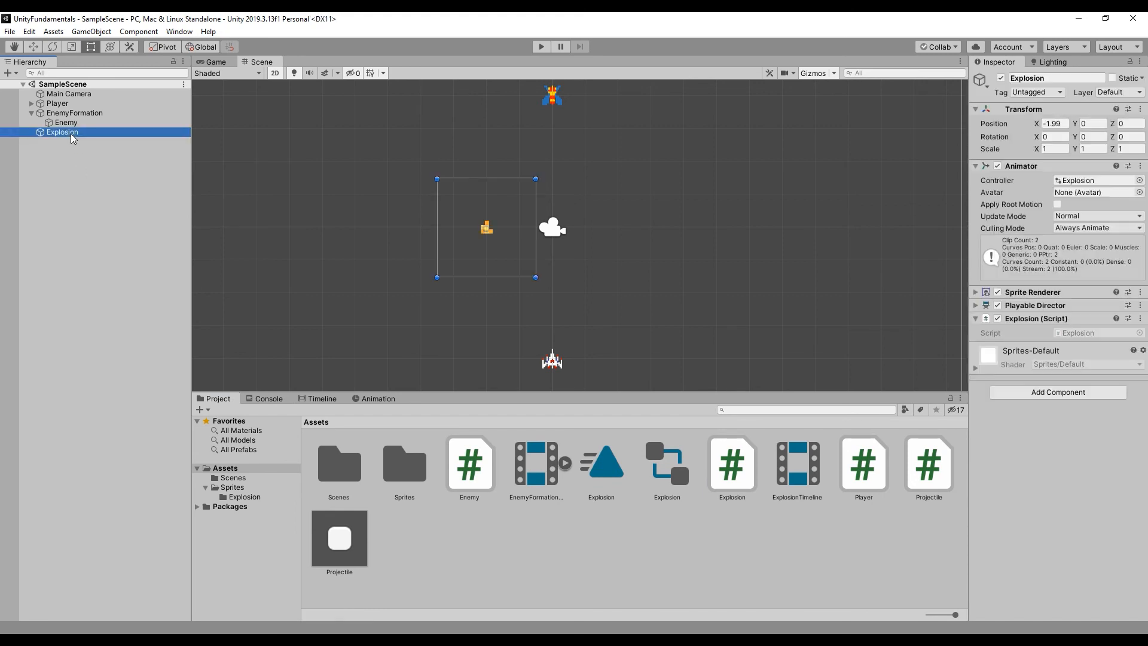
pyautogui.click(74, 192)
pyautogui.click(540, 47)
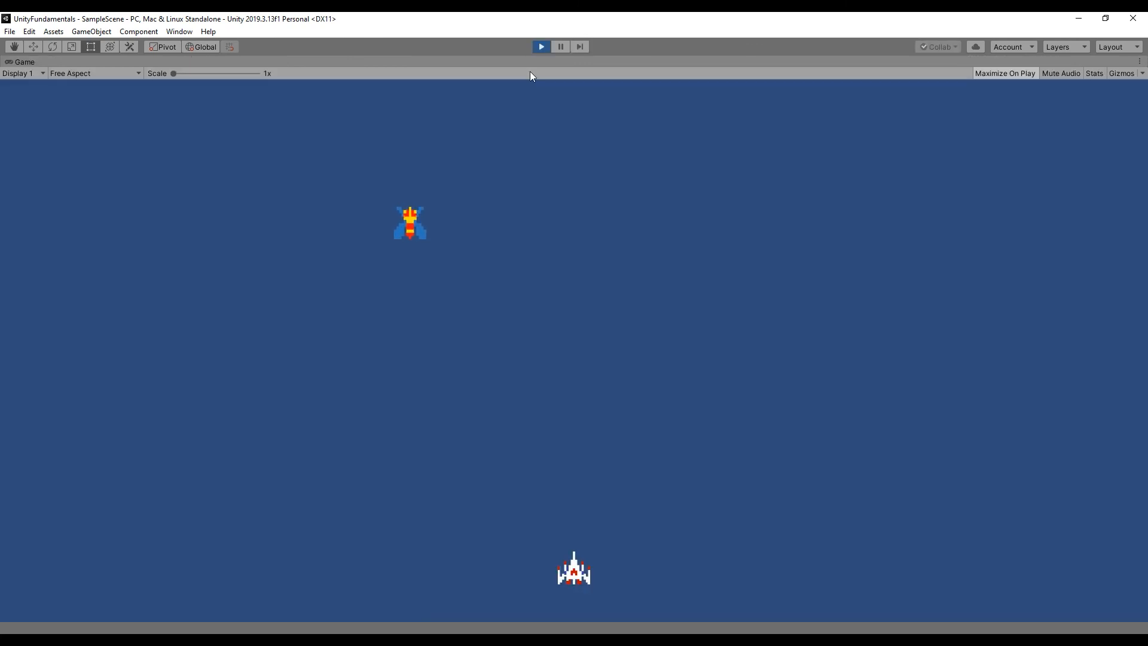
pyautogui.click(541, 46)
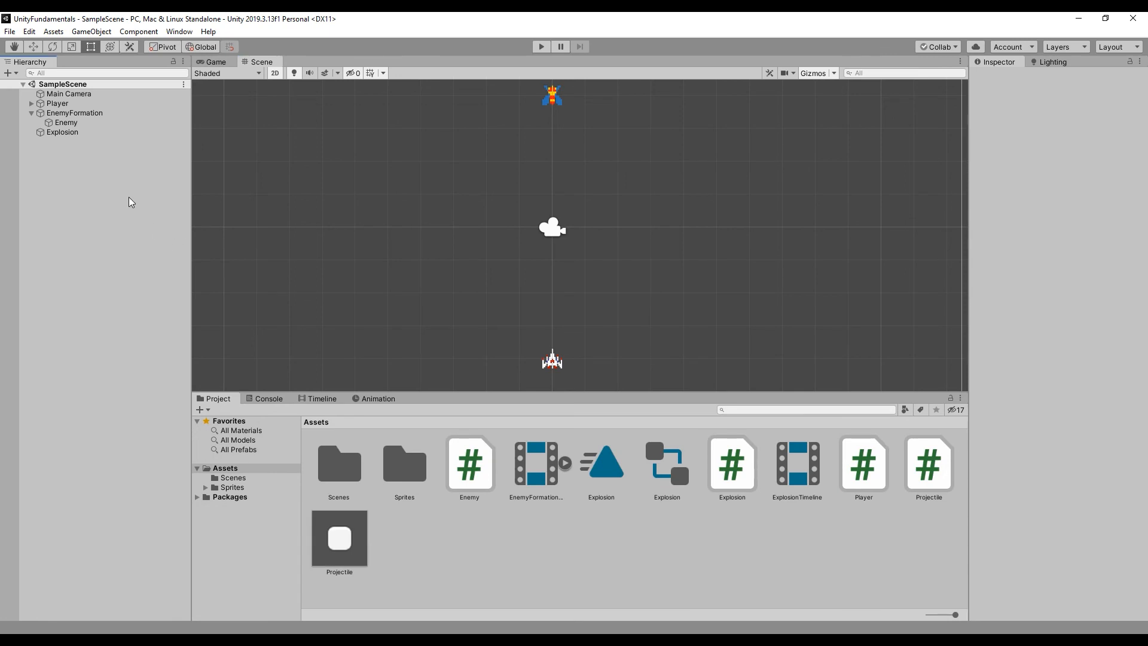
# Make the Explosion object a prefab in the Assets folder and delete its instance from the scene.
pyautogui.moveTo(64, 132); pyautogui.dragTo(601, 546)
pyautogui.click(601, 546)
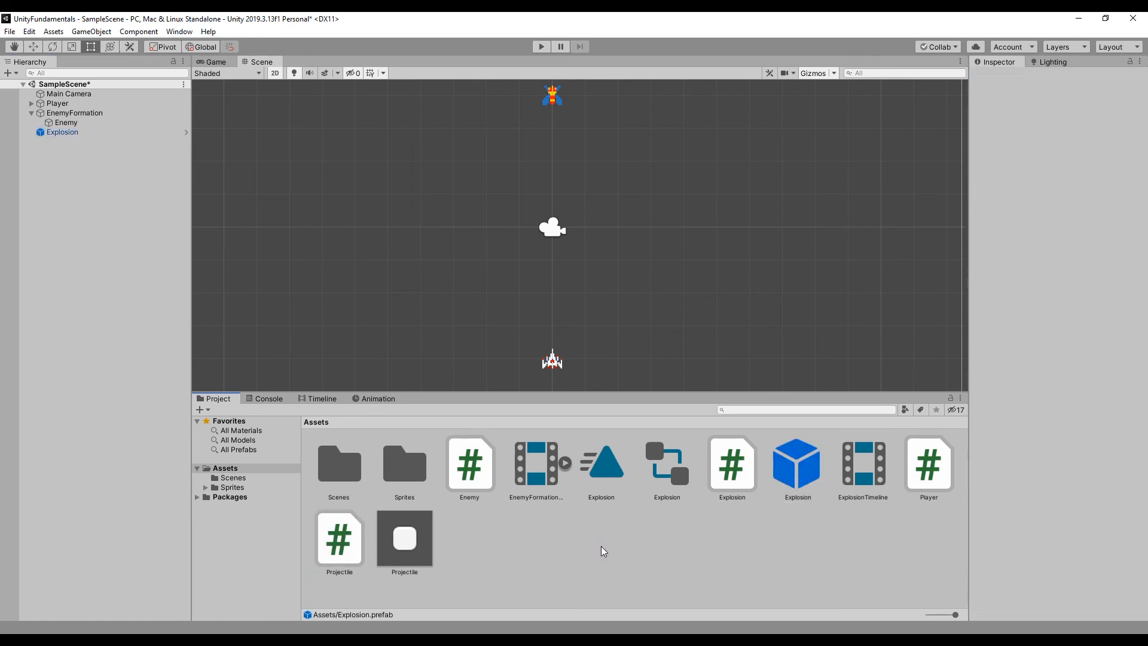
pyautogui.click(63, 134)
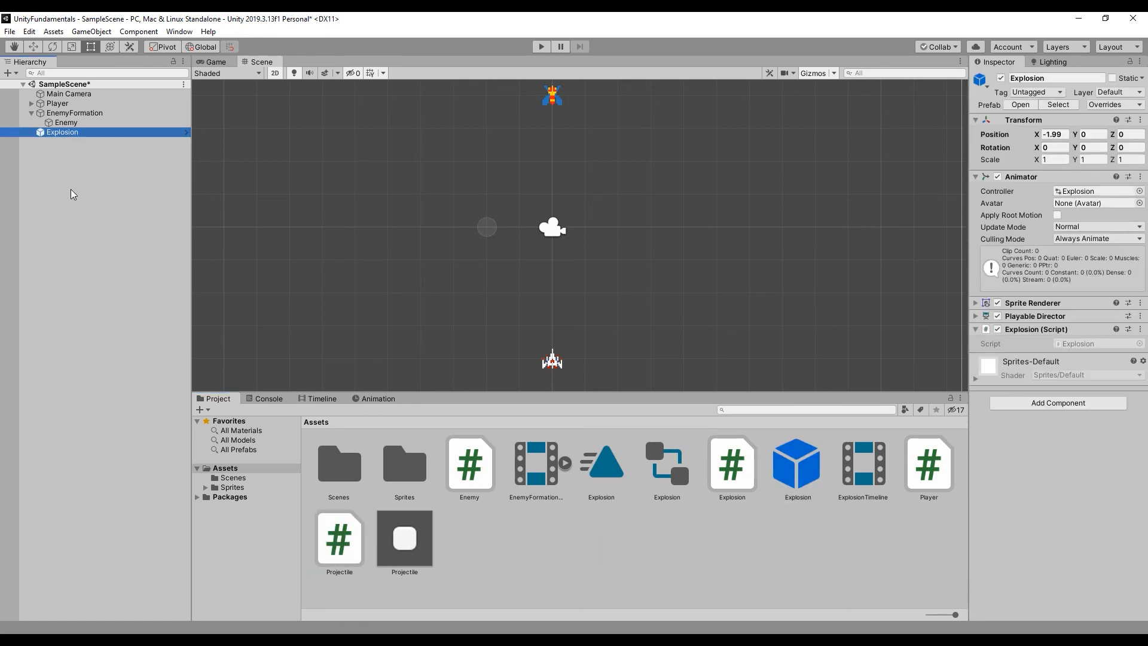
pyautogui.press('Delete')
# Open the Enemy script in Visual Studio, declare "public GameObject explosion;" at the start of the class and save.
pyautogui.click(472, 473)
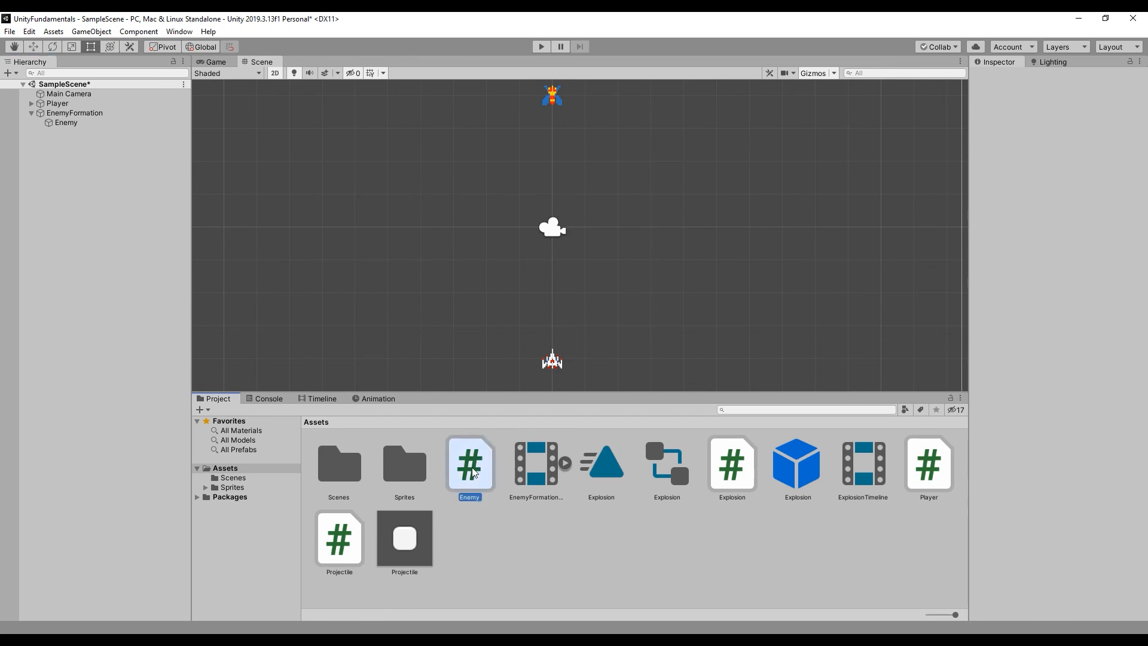
pyautogui.doubleClick(473, 472)
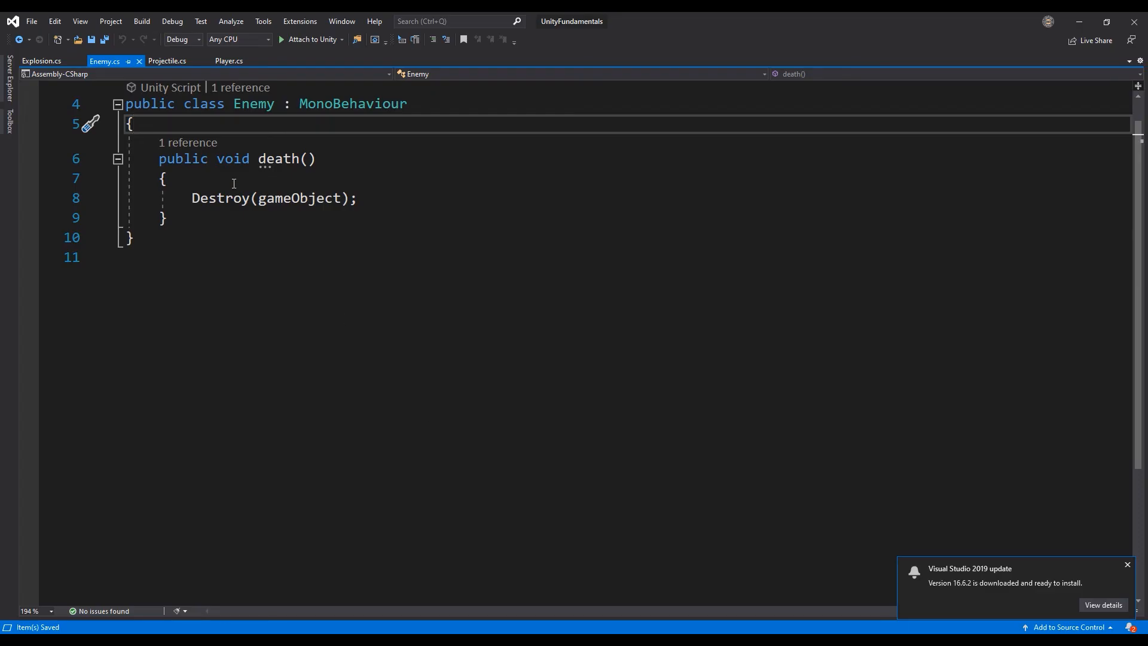
pyautogui.press('Return')
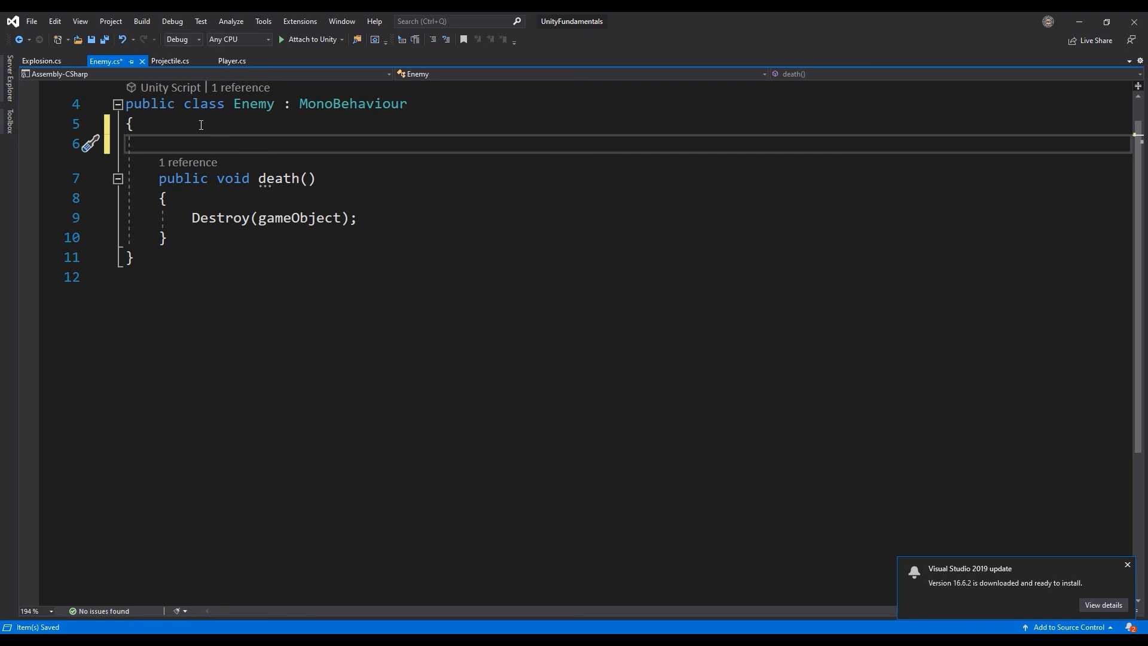
pyautogui.write('pu')
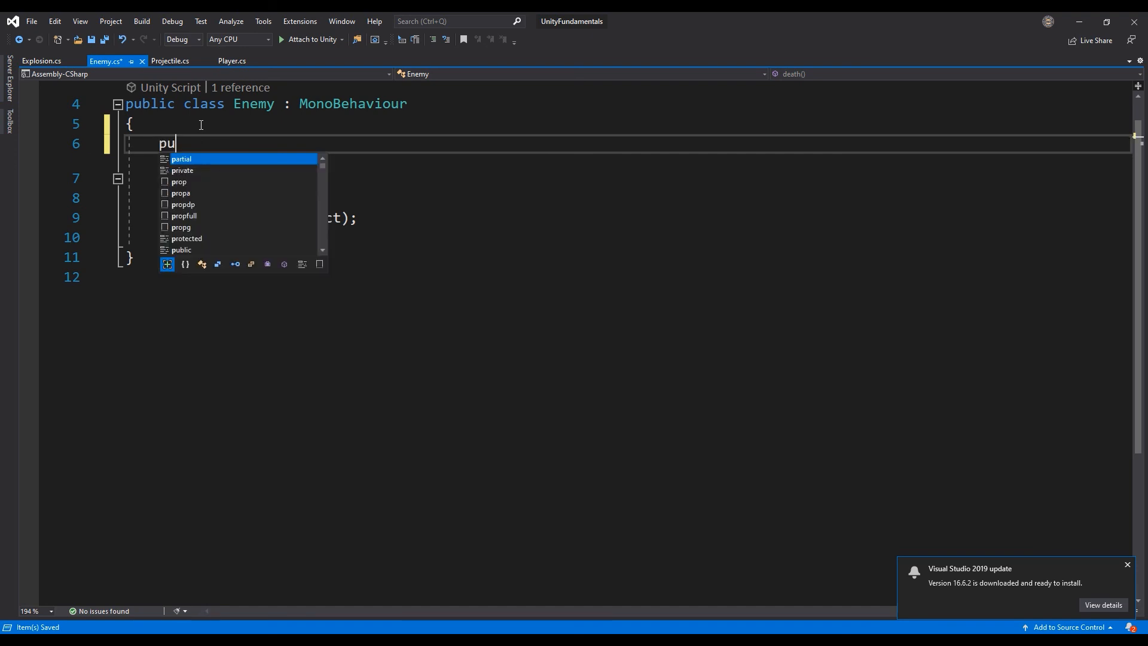
pyautogui.write('blic GameObject E')
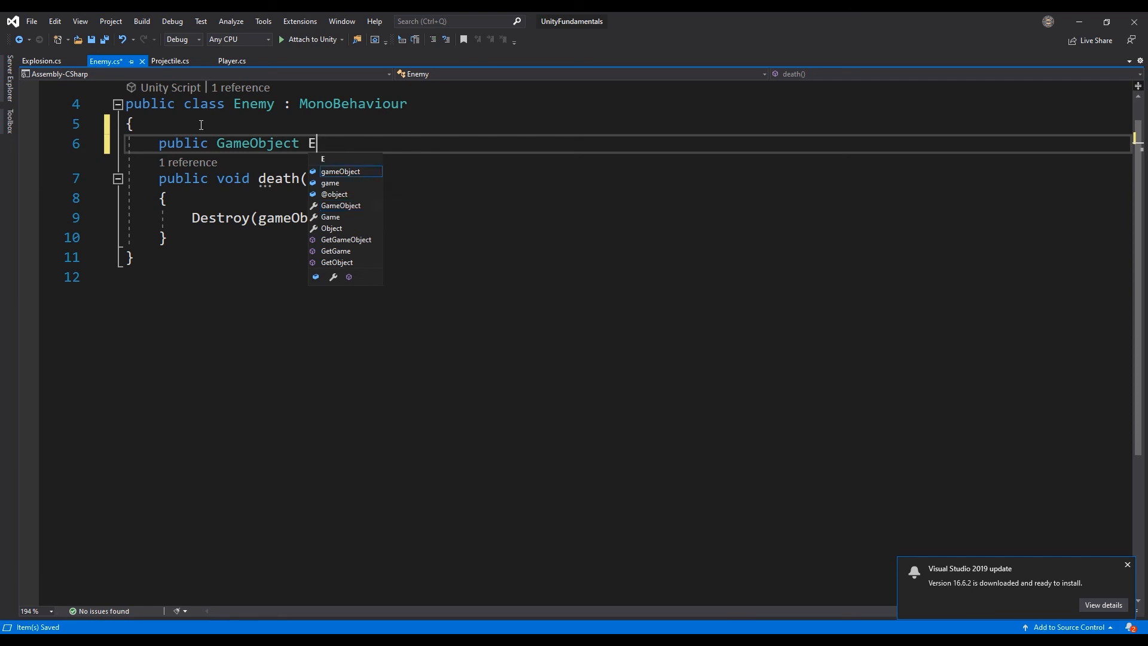
pyautogui.press('BackSpace')
pyautogui.write('explosion;')
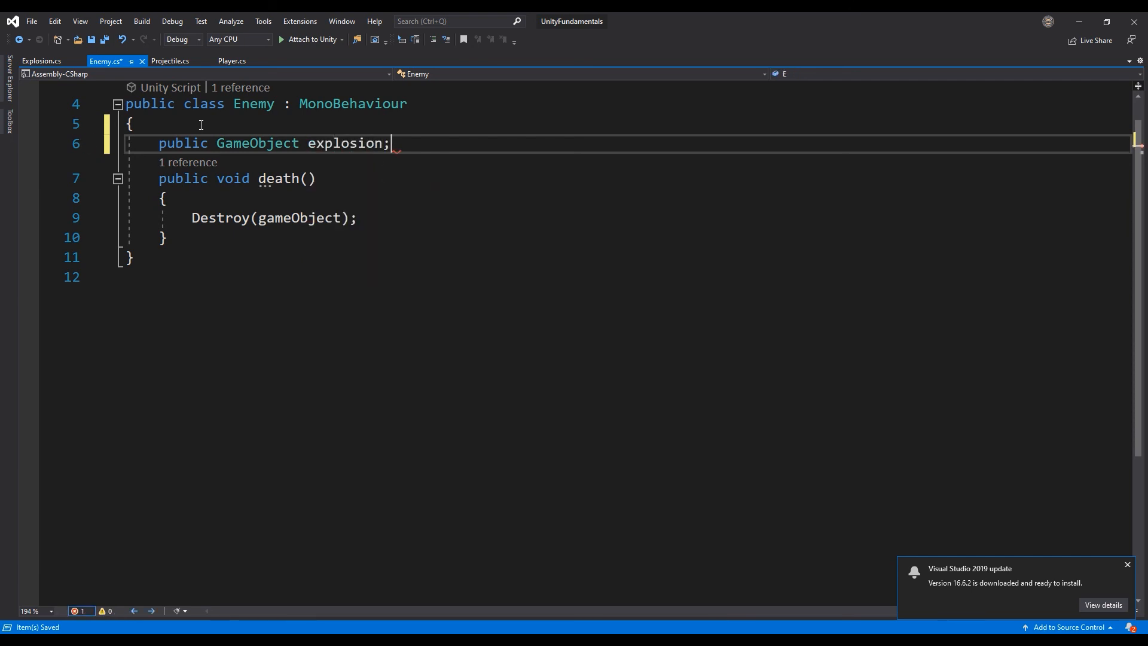
pyautogui.hotkey('ctrl', 's')
# Add "Instantiate(explosion, transform.position, transform.rotation);" before the Destroy call in the death method and save the script.
pyautogui.click(211, 198)
pyautogui.press('Return')
pyautogui.write('Instan')
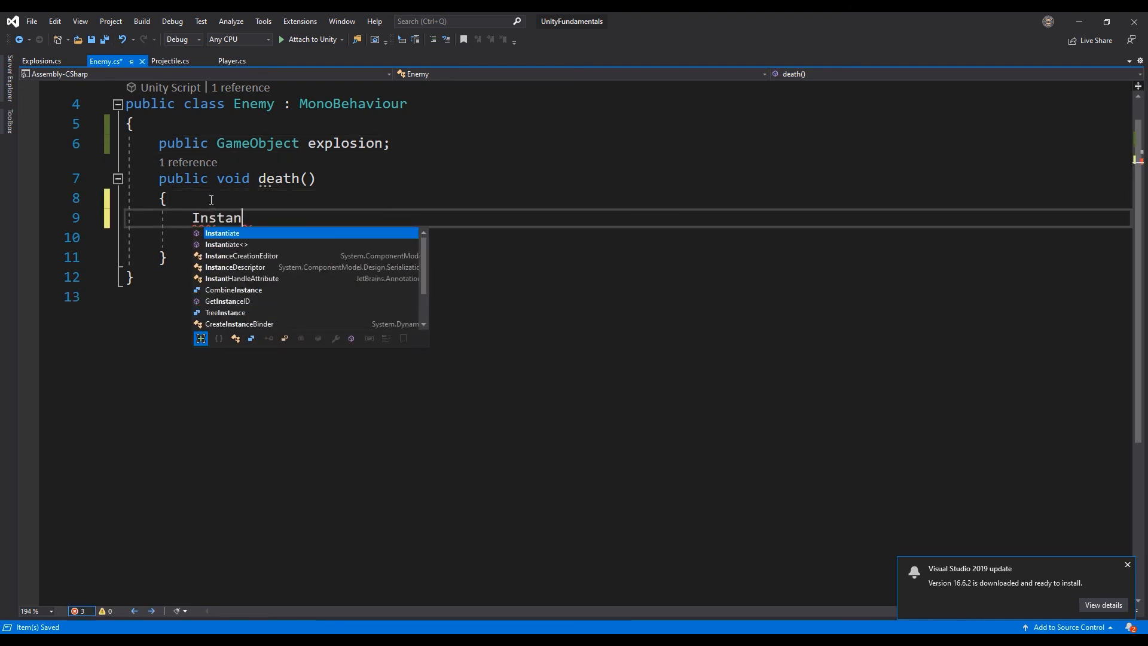
pyautogui.press('Tab')
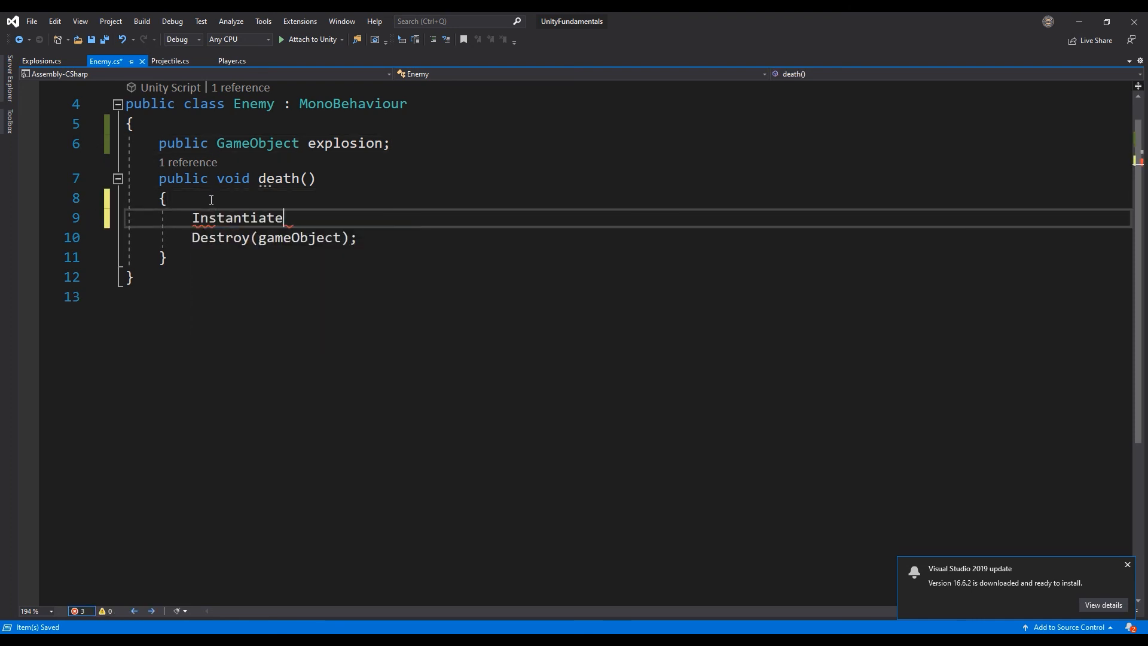
pyautogui.write('(')
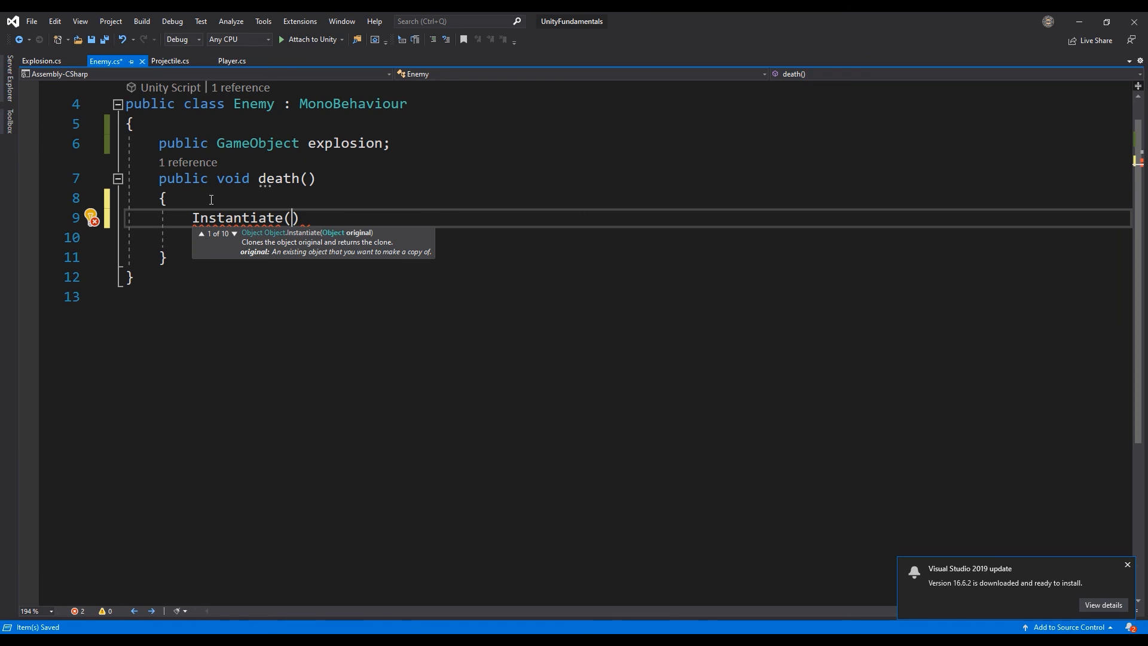
pyautogui.write('explosion, transform.')
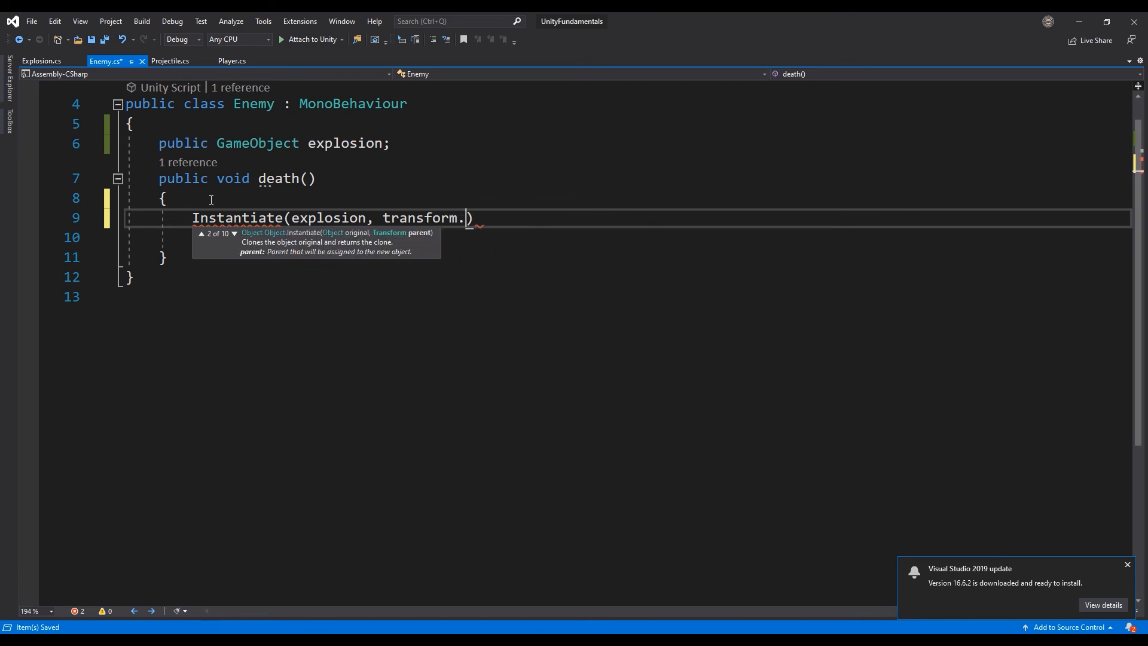
pyautogui.write('p')
pyautogui.press('Tab')
pyautogui.write(', transform.ro')
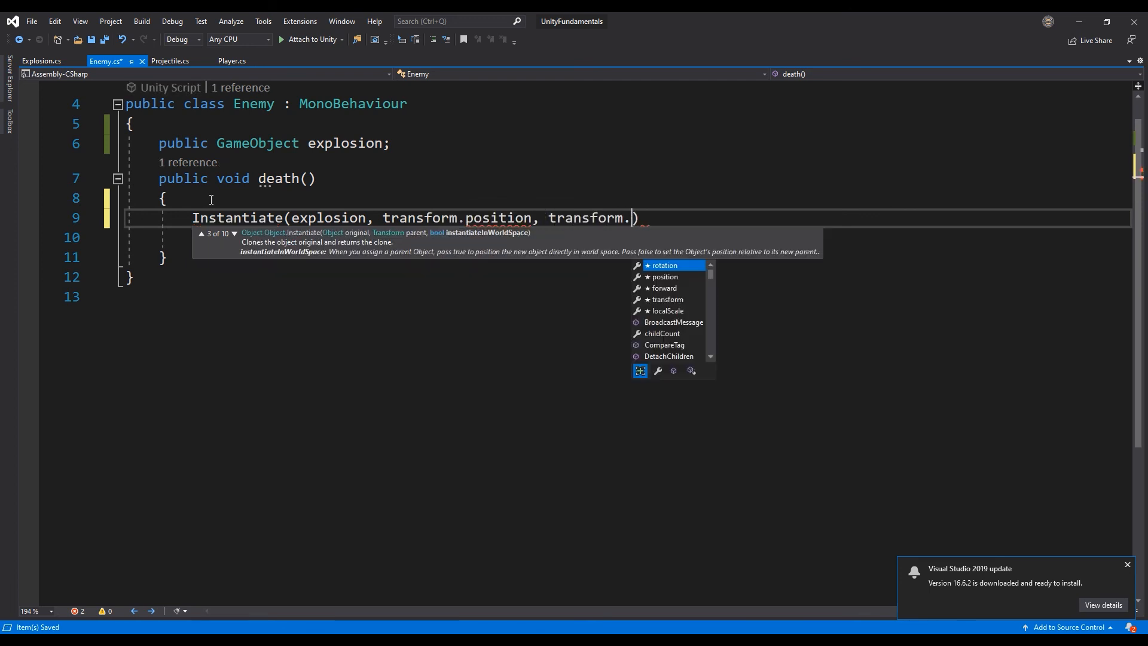
pyautogui.write('tation);')
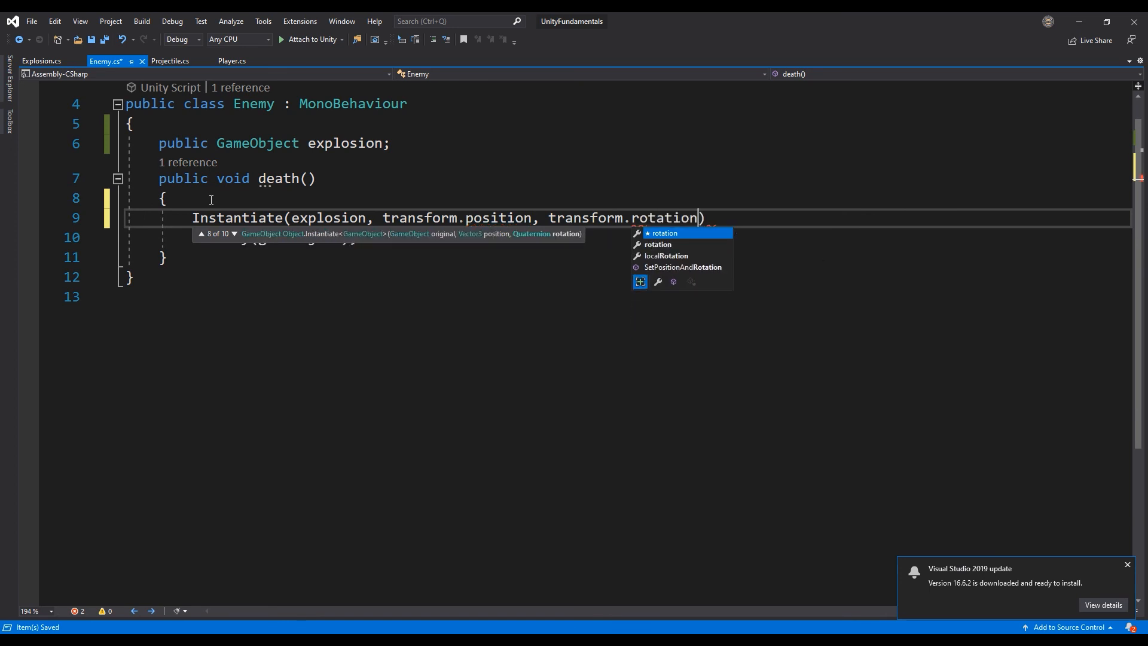
pyautogui.hotkey('ctrl', 's')
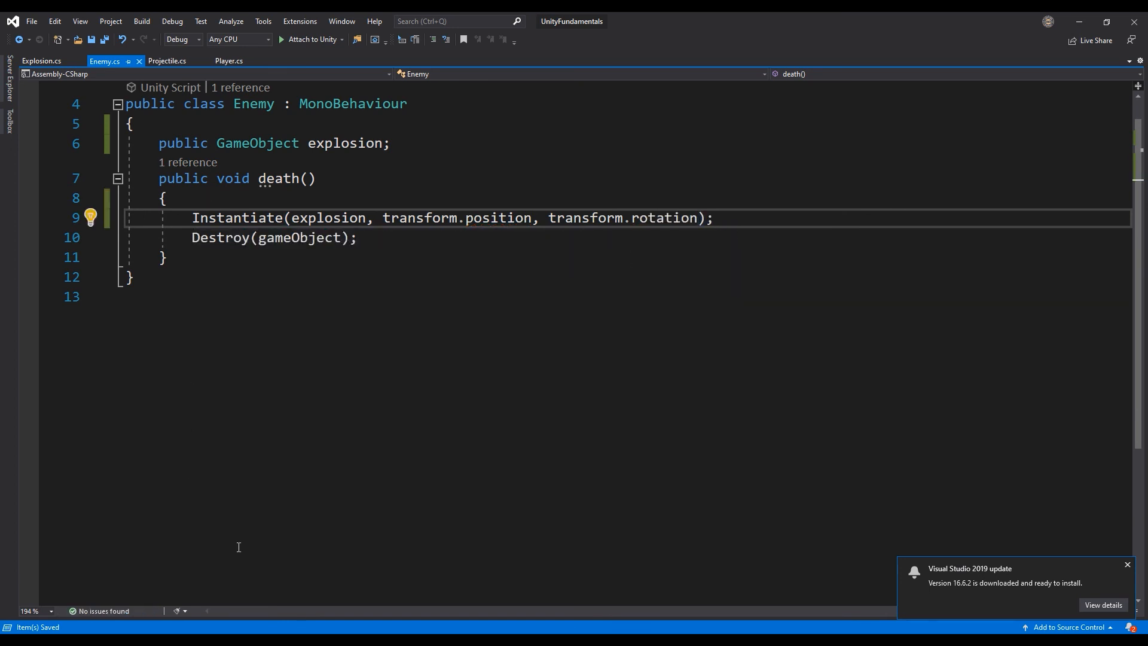
# Switch back to Unity, save the scene and assign the Explosion prefab to the Explosion field of the Enemy's script.
pyautogui.hotkey('alt', 'Tab')
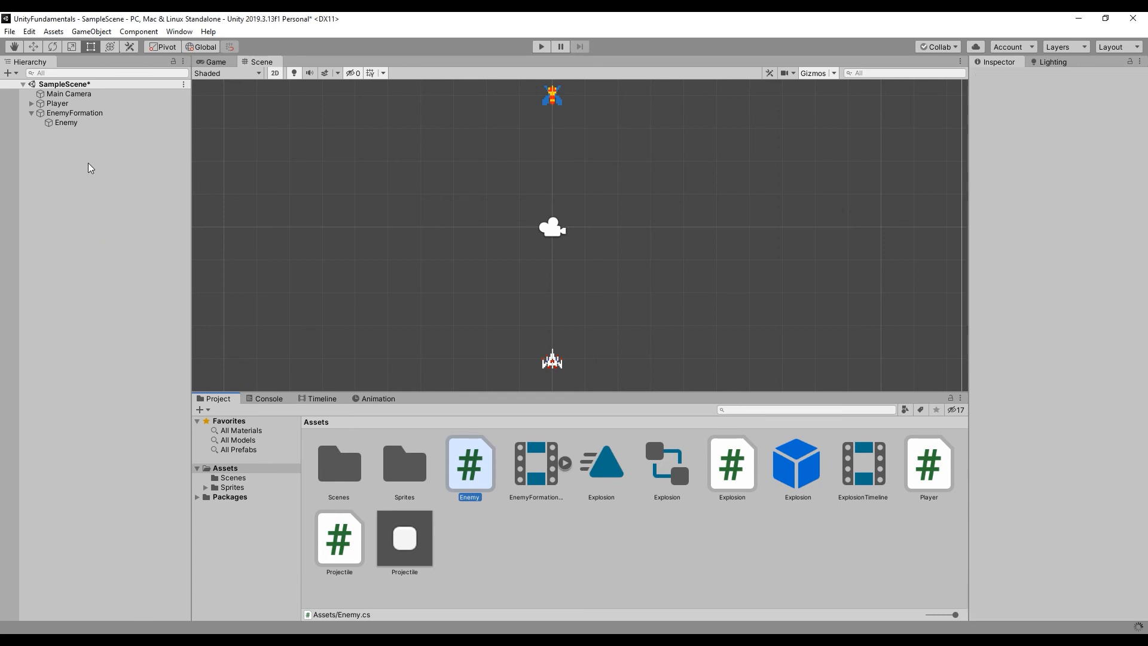
pyautogui.click(72, 123)
pyautogui.hotkey('ctrl', 's')
pyautogui.click(73, 142)
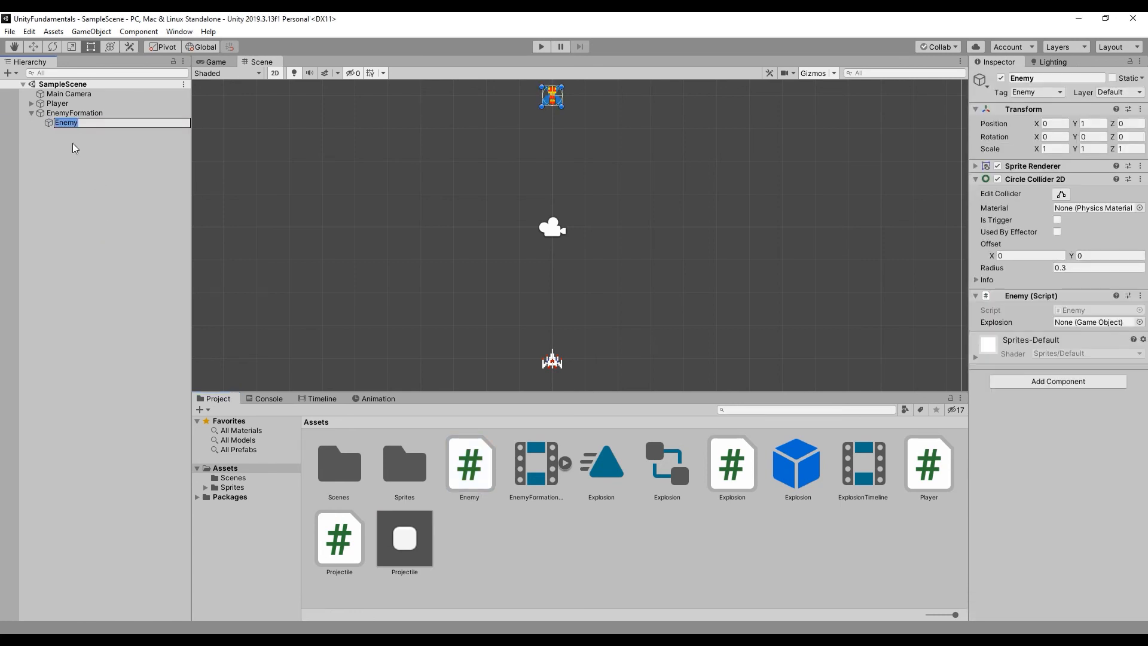
pyautogui.click(70, 122)
pyautogui.moveTo(798, 475); pyautogui.dragTo(1099, 323)
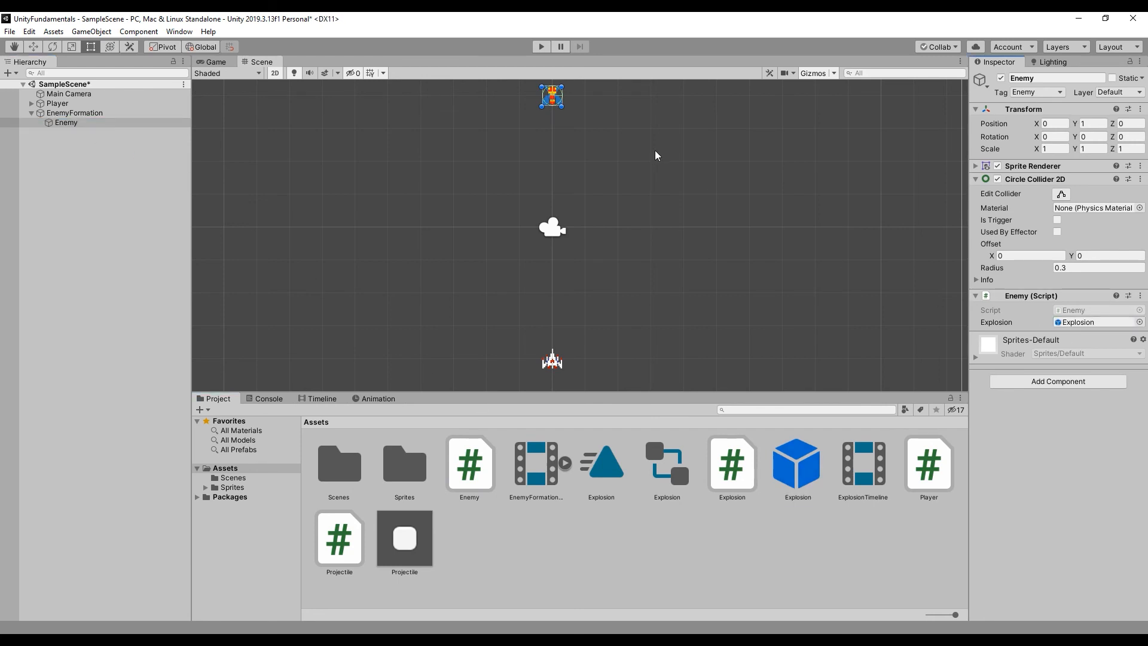
# Play-test the scene by moving the ship and firing at the enemy to check that it explodes when hit.
pyautogui.click(541, 48)
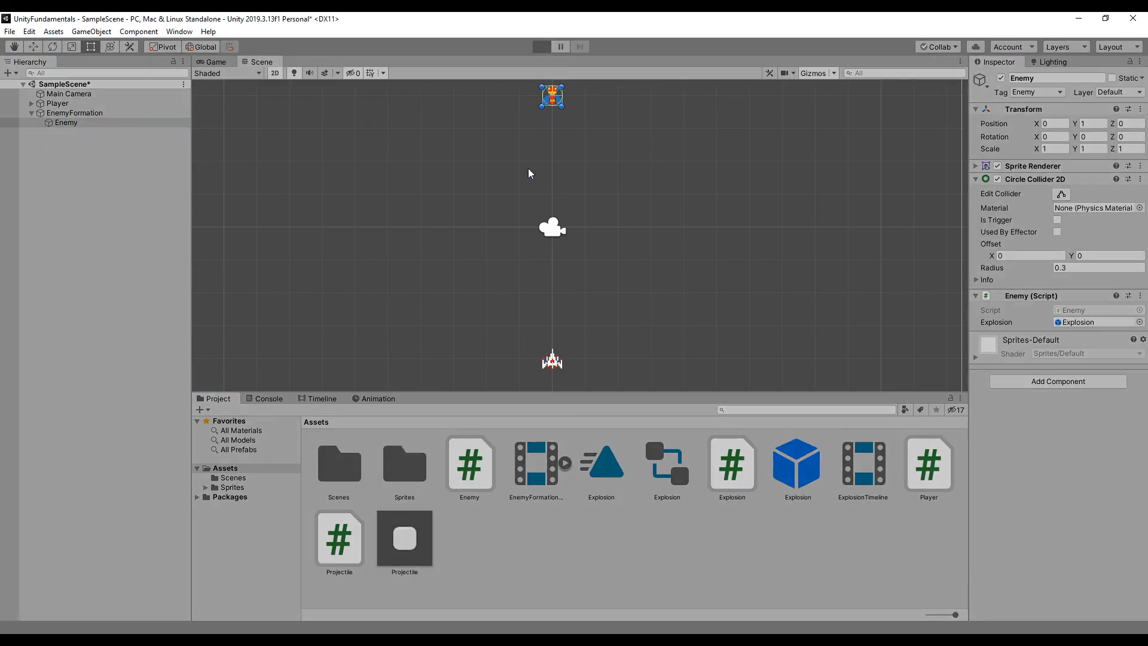
pyautogui.press('Left')
pyautogui.press('space')
pyautogui.press('space')
pyautogui.press('space')
pyautogui.press('space')
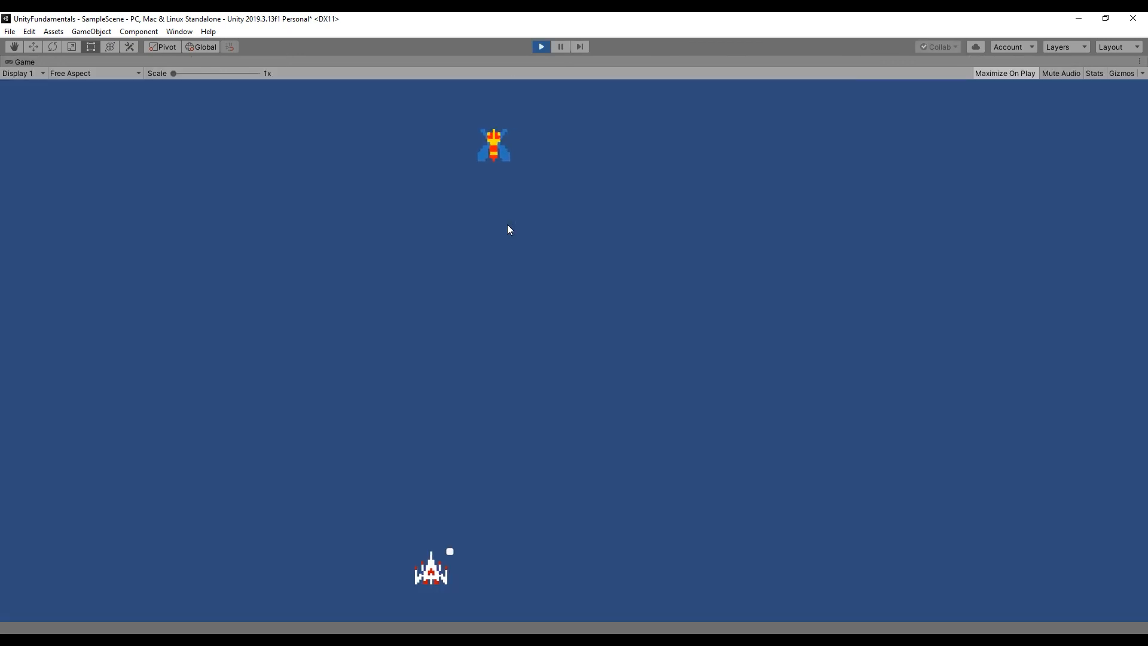
pyautogui.press('Left')
pyautogui.press('Right')
pyautogui.press('space')
pyautogui.press('space')
pyautogui.press('space')
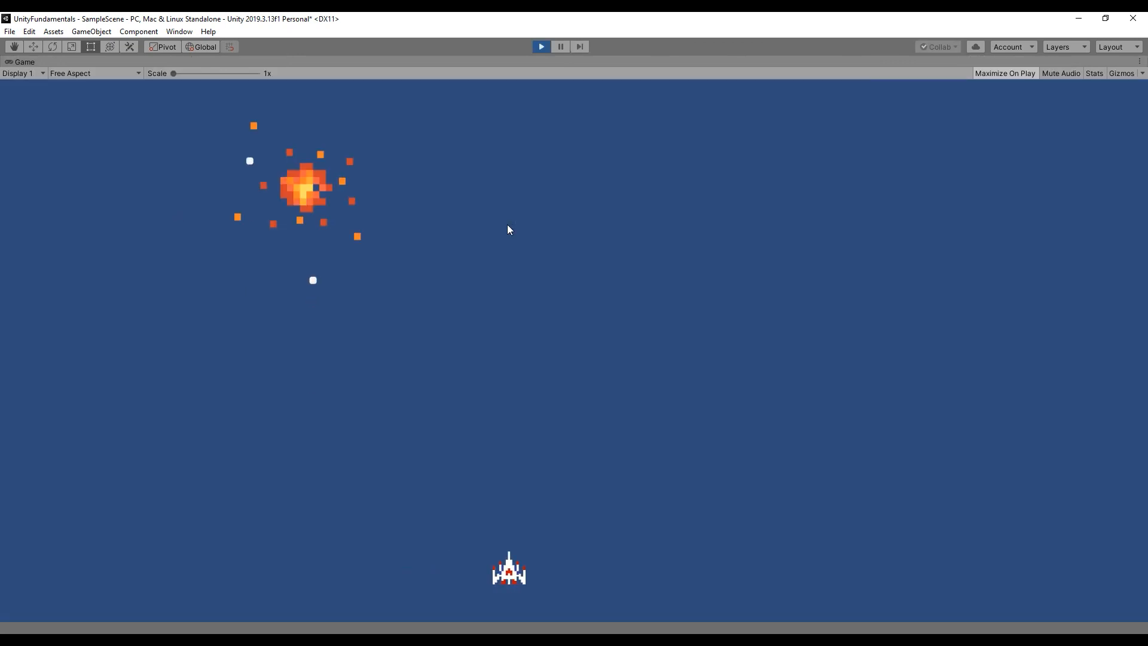
pyautogui.press('Left')
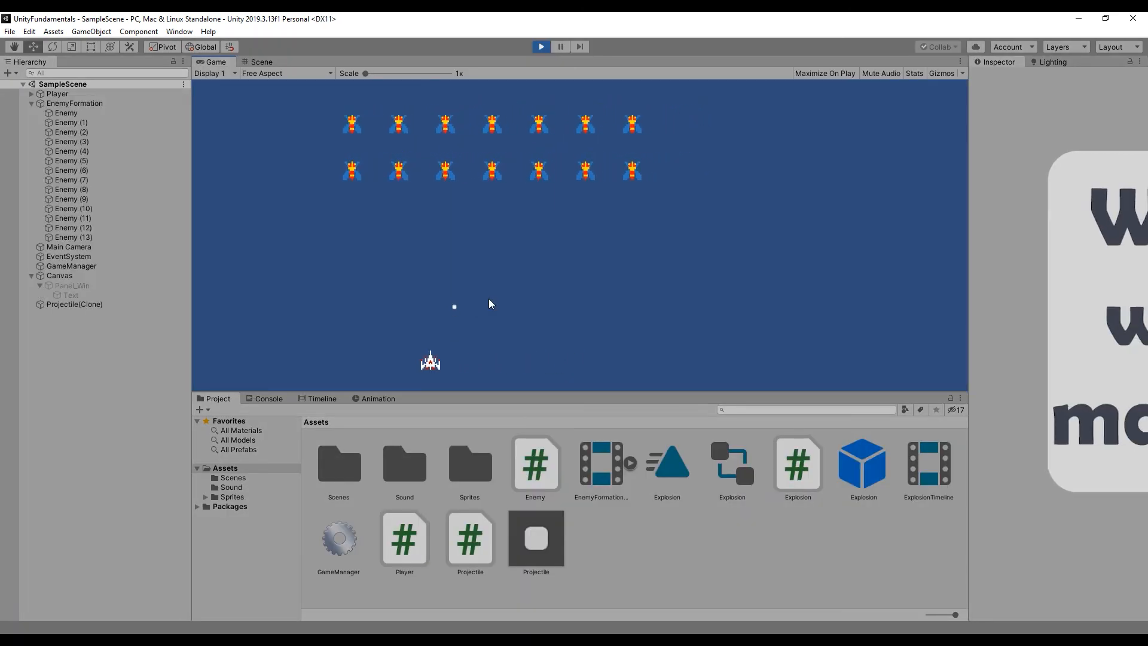
# Play the version with the 14-enemy formation, moving the ship sideways and shooting the enemies down.
pyautogui.press('space')
pyautogui.press('space')
pyautogui.press('space')
pyautogui.press('Right')
pyautogui.press('space')
pyautogui.press('space')
pyautogui.press('Left')
pyautogui.press('space')
pyautogui.press('space')
pyautogui.press('Right')
pyautogui.press('Right')
pyautogui.press('space')
pyautogui.press('space')
pyautogui.press('space')
pyautogui.press('space')
pyautogui.press('space')
pyautogui.press('space')
pyautogui.press('space')
pyautogui.press('space')
pyautogui.press('space')
pyautogui.press('space')
pyautogui.press('Left')
pyautogui.press('Right')
pyautogui.press('Left')
pyautogui.press('space')
pyautogui.press('space')
pyautogui.press('space')
pyautogui.press('space')
pyautogui.press('Right')
pyautogui.press('space')
pyautogui.press('Left')
pyautogui.press('space')
pyautogui.press('space')
pyautogui.press('space')
pyautogui.press('Right')
pyautogui.press('space')
pyautogui.press('space')
pyautogui.press('space')
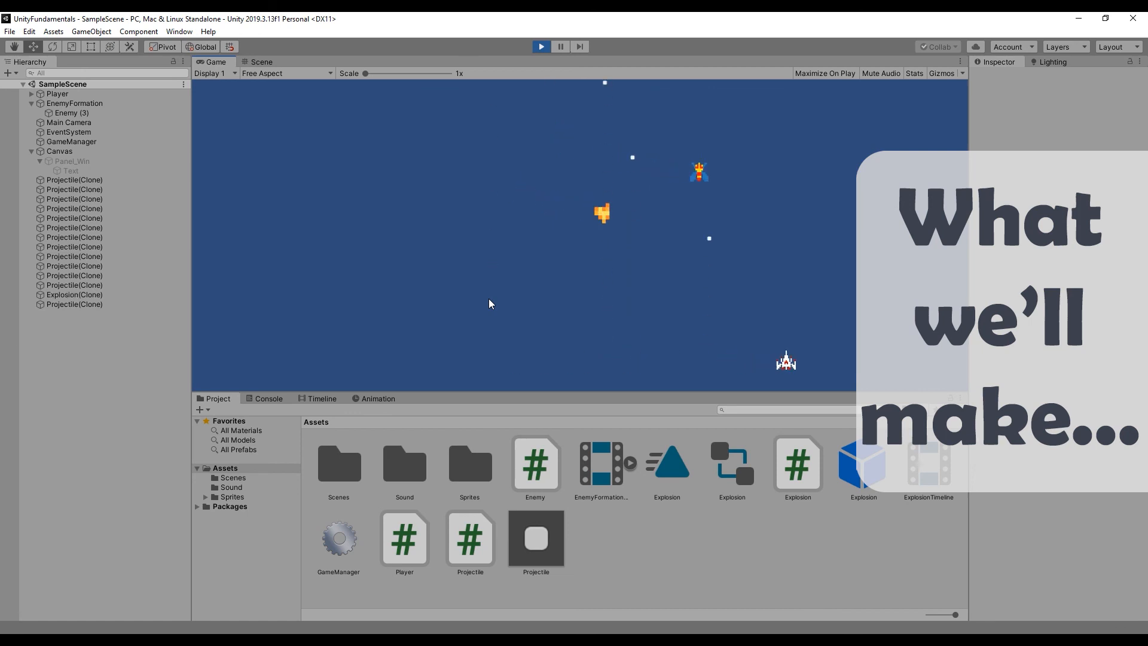